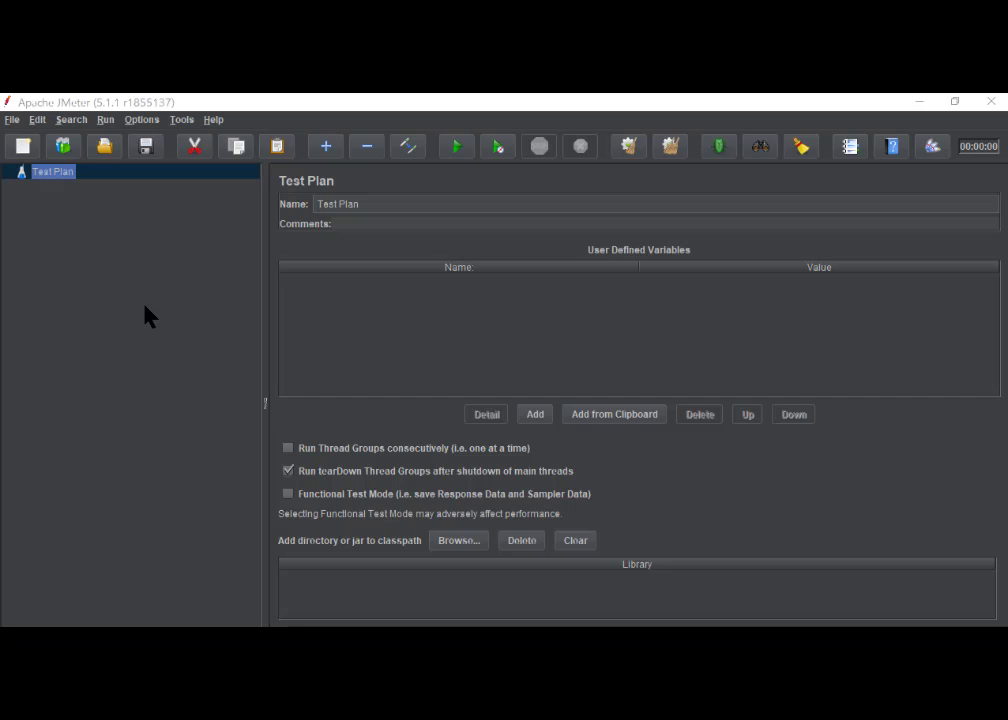
- Choose the Recording template for a new test plan and proceed to its parameters
{"action": "left_click", "coordinate": [265, 107]}
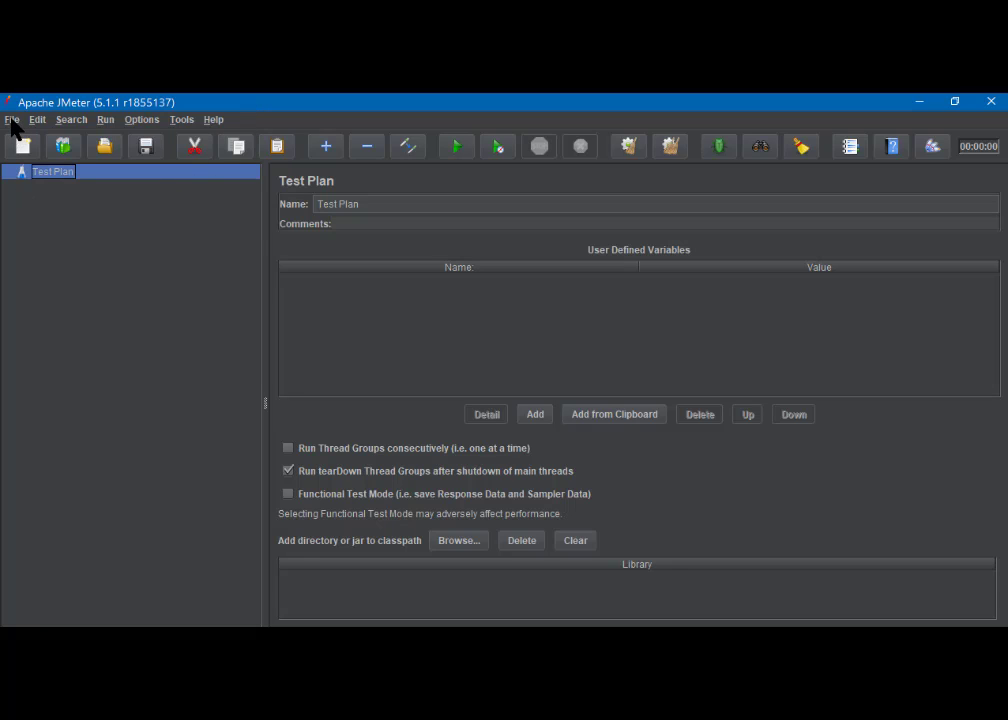
{"action": "left_click", "coordinate": [62, 147]}
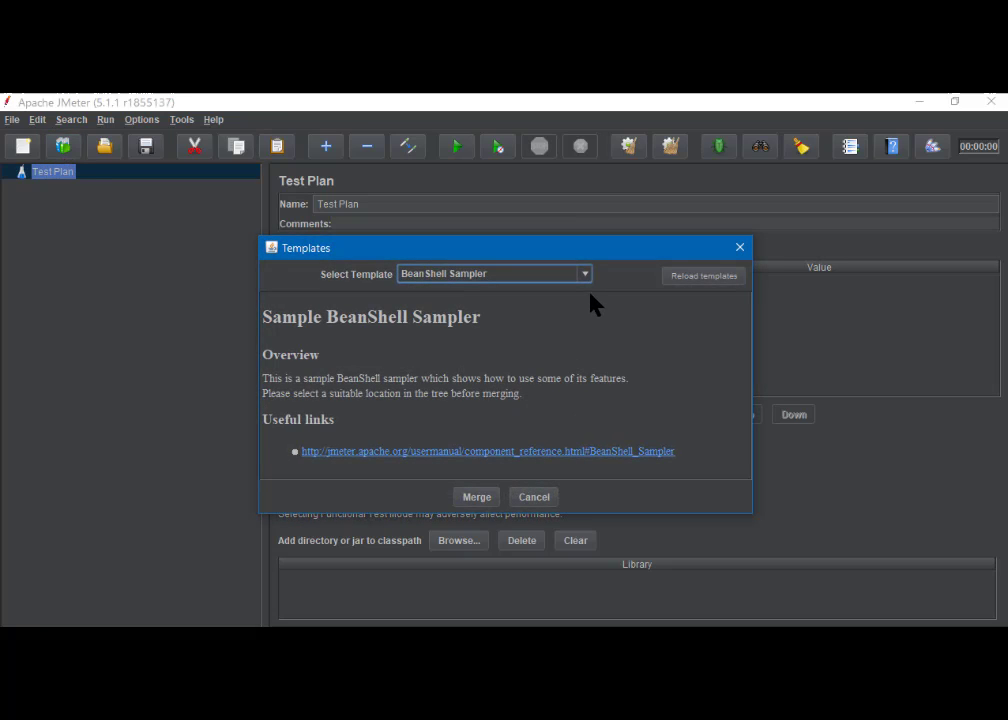
{"action": "left_click", "coordinate": [586, 275]}
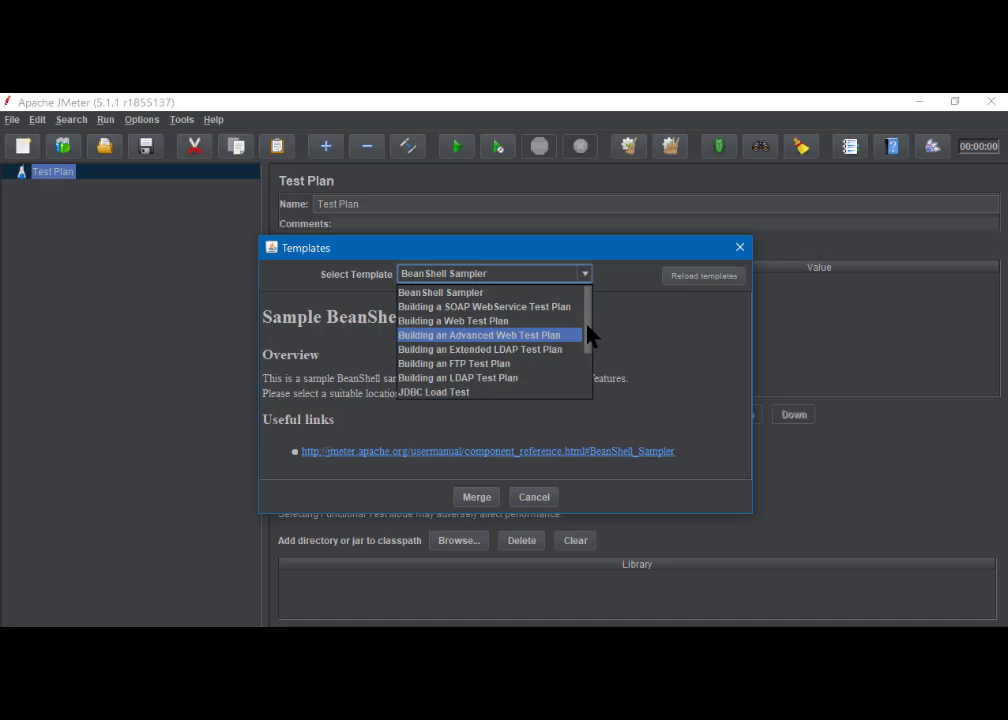
{"action": "left_click_drag", "start_coordinate": [590, 335], "coordinate": [590, 382]}
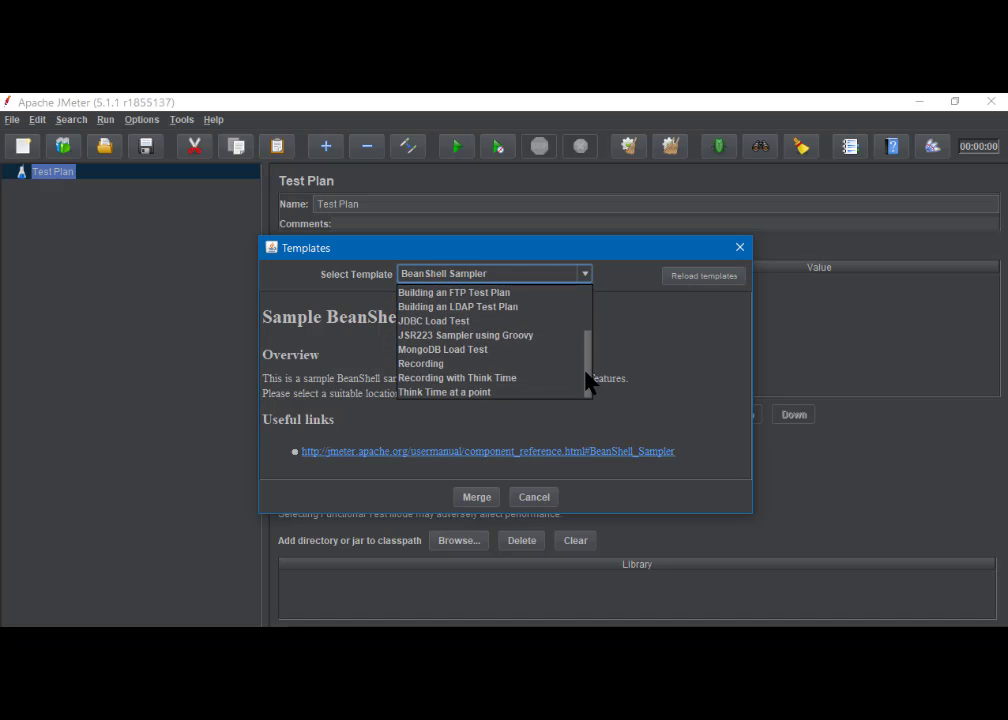
{"action": "left_click", "coordinate": [428, 366]}
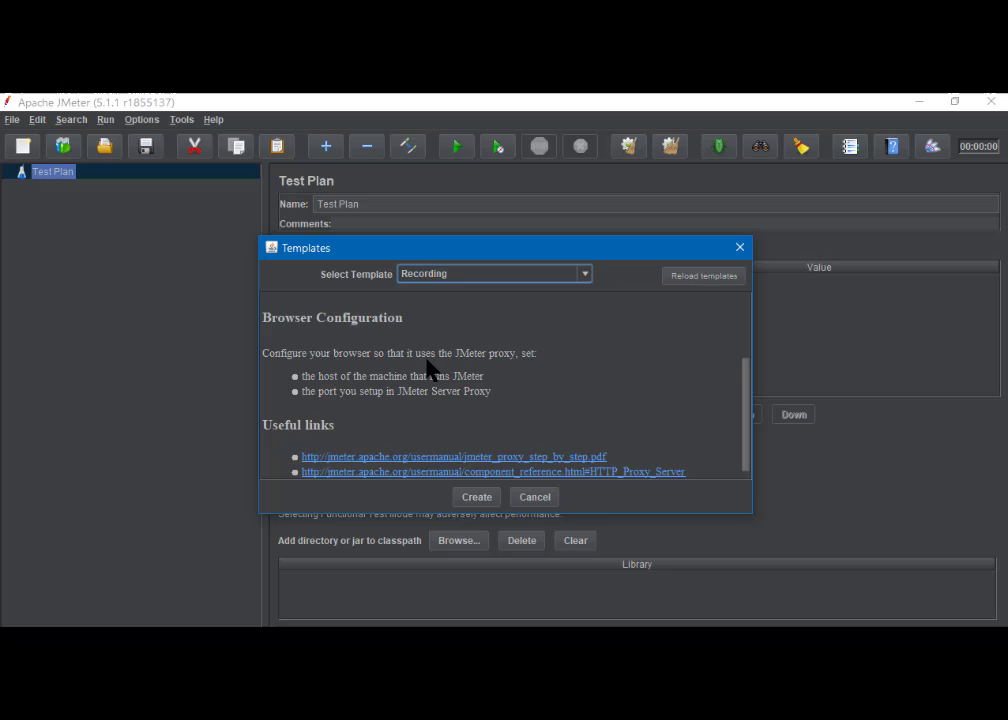
{"action": "left_click", "coordinate": [479, 500]}
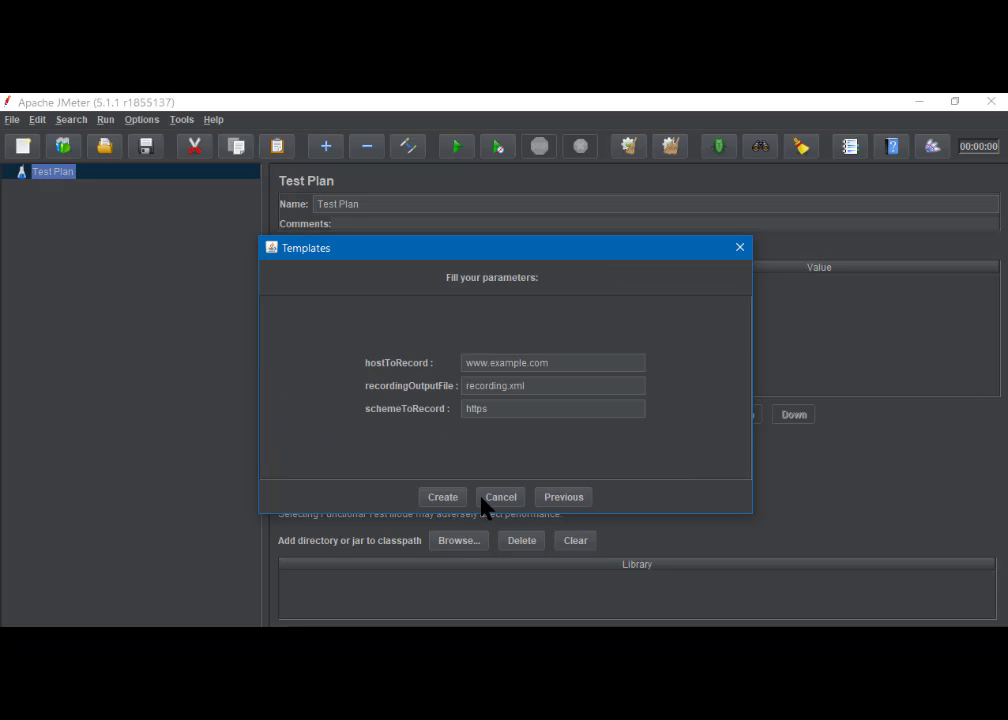
{"action": "left_click", "coordinate": [571, 361]}
{"action": "left_click_drag", "start_coordinate": [571, 361], "coordinate": [443, 366]}
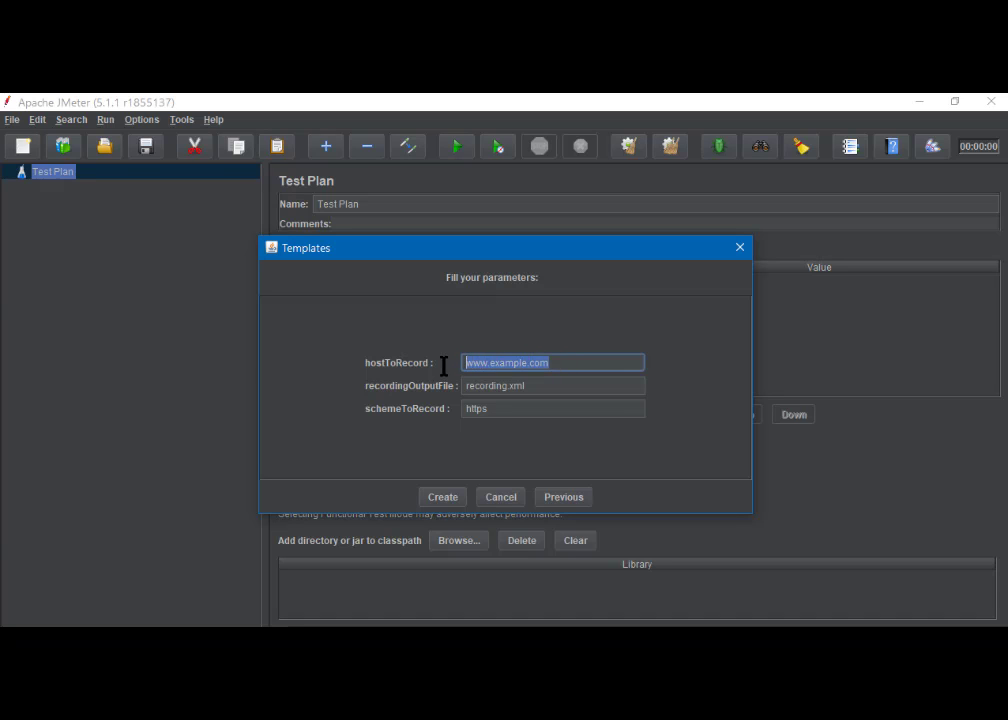
{"action": "type", "text": "www"}
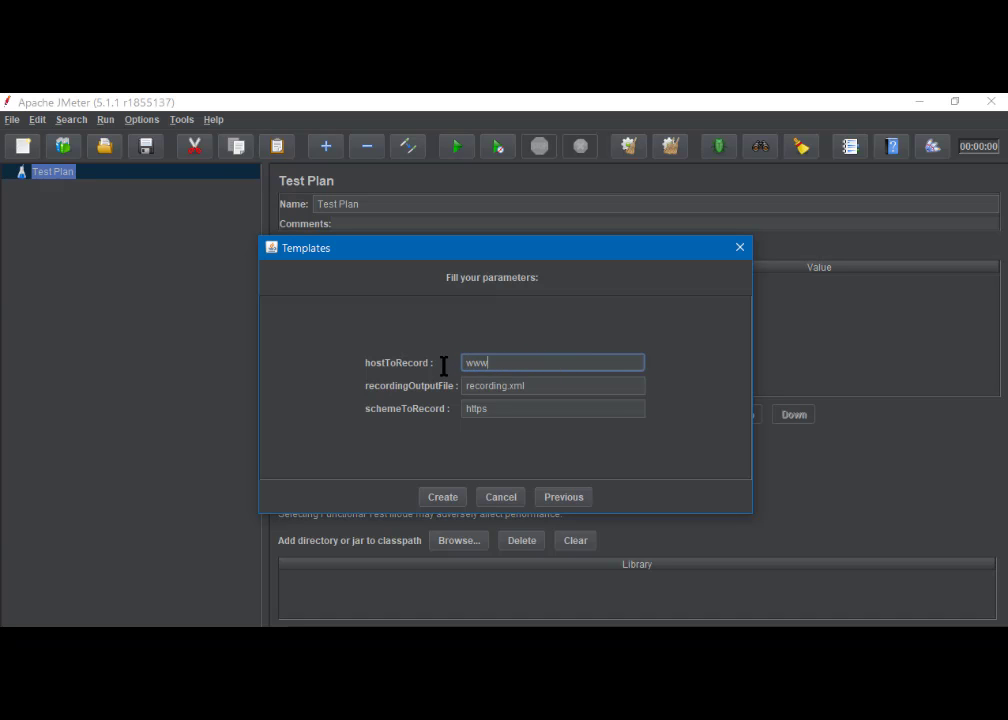
{"action": "type", "text": ".google.com"}
{"action": "left_click", "coordinate": [449, 498]}
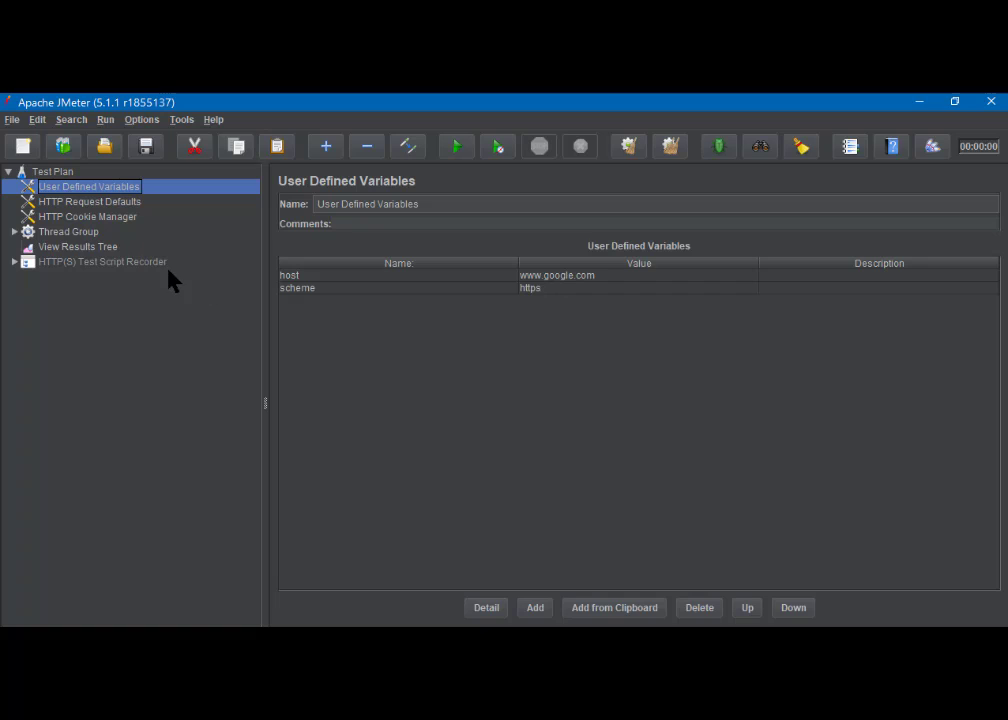
- Set the server name in HTTP Request Defaults to the host variable, ${host}
{"action": "left_click", "coordinate": [63, 203]}
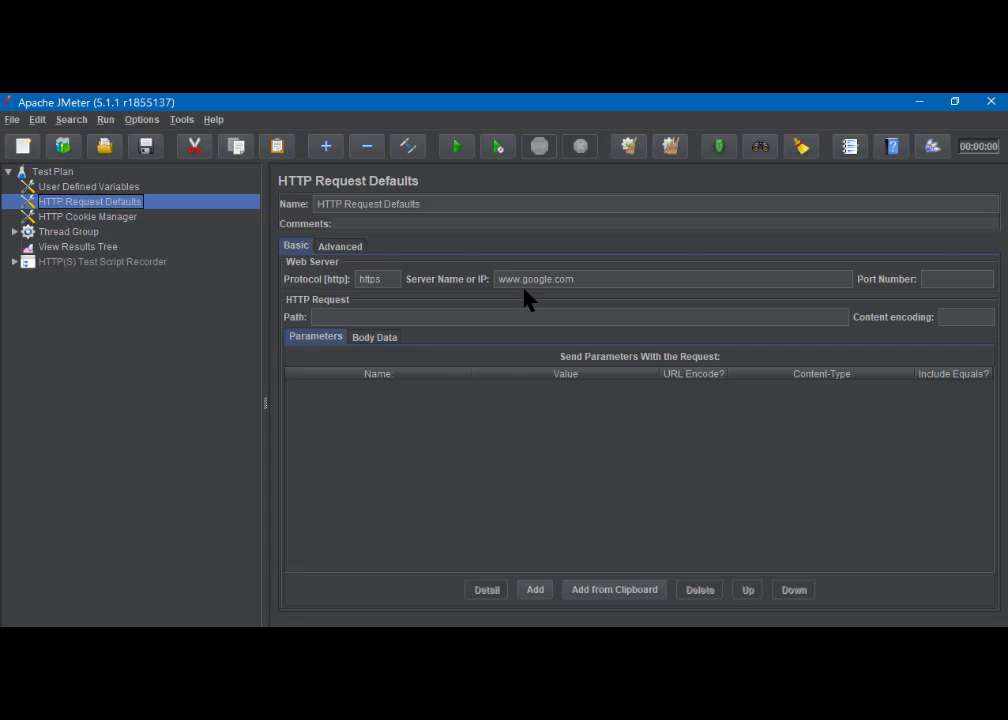
{"action": "left_click", "coordinate": [89, 187]}
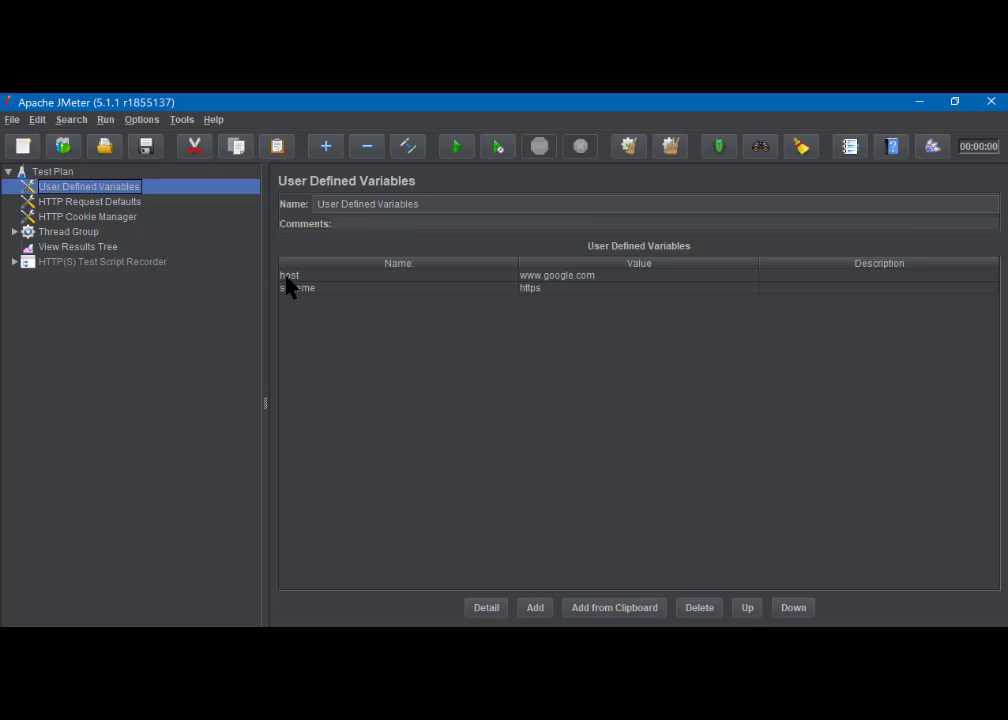
{"action": "left_click", "coordinate": [101, 206]}
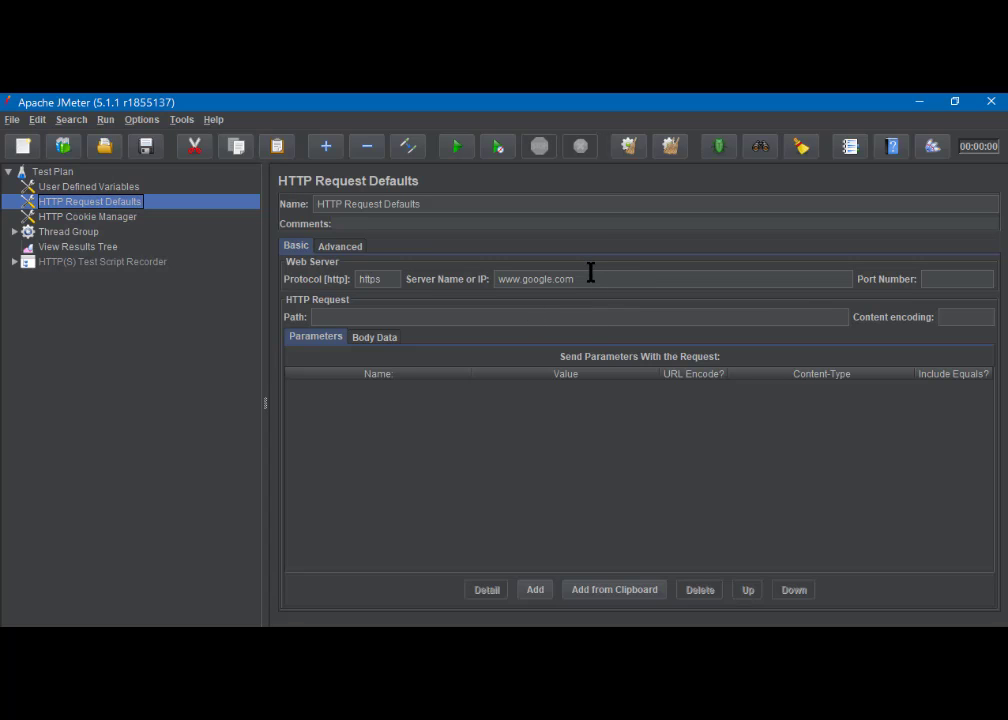
{"action": "left_click_drag", "start_coordinate": [590, 279], "coordinate": [437, 278]}
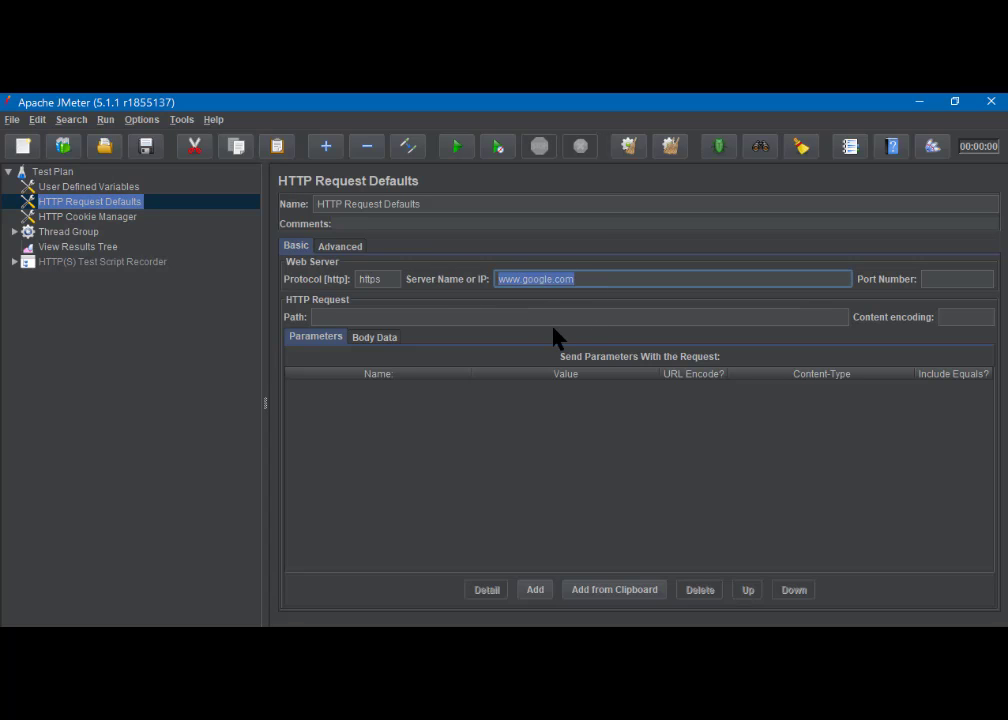
{"action": "type", "text": "$"}
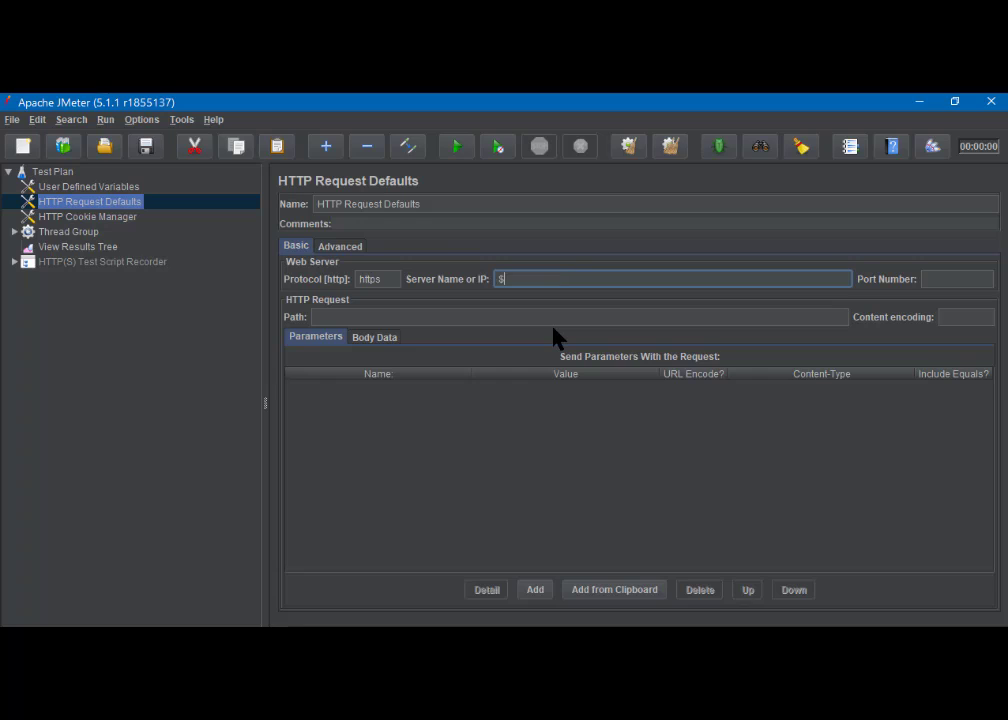
{"action": "type", "text": "{host}"}
- Review the Thread Group and View Results Tree elements, and enable the HTTP(S) Test Script Recorder
{"action": "left_click", "coordinate": [84, 234]}
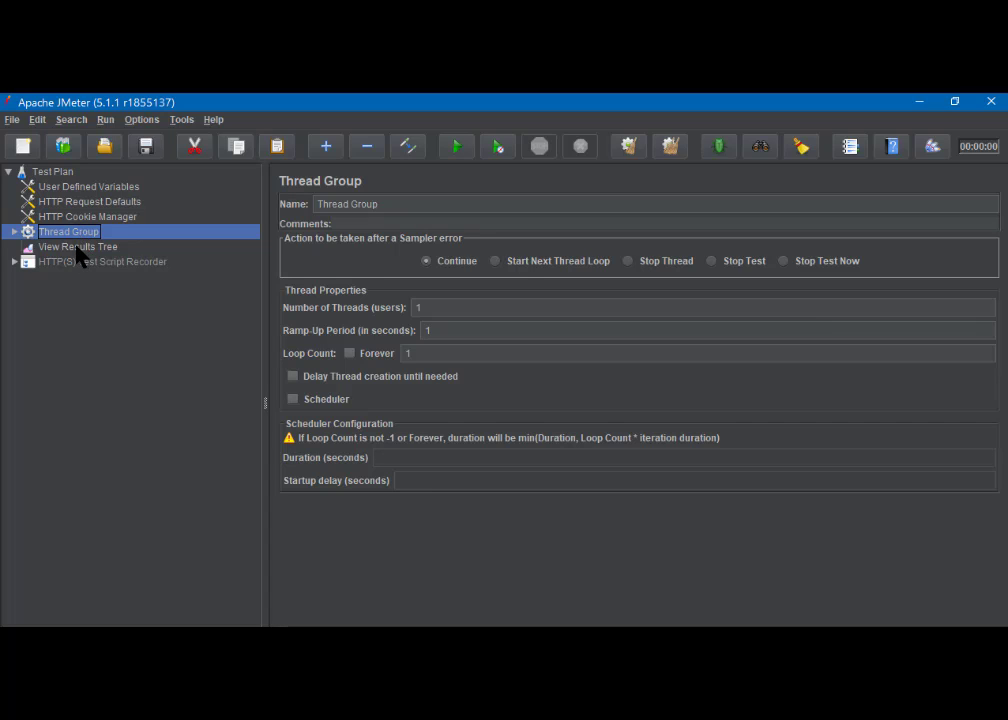
{"action": "left_click", "coordinate": [78, 250]}
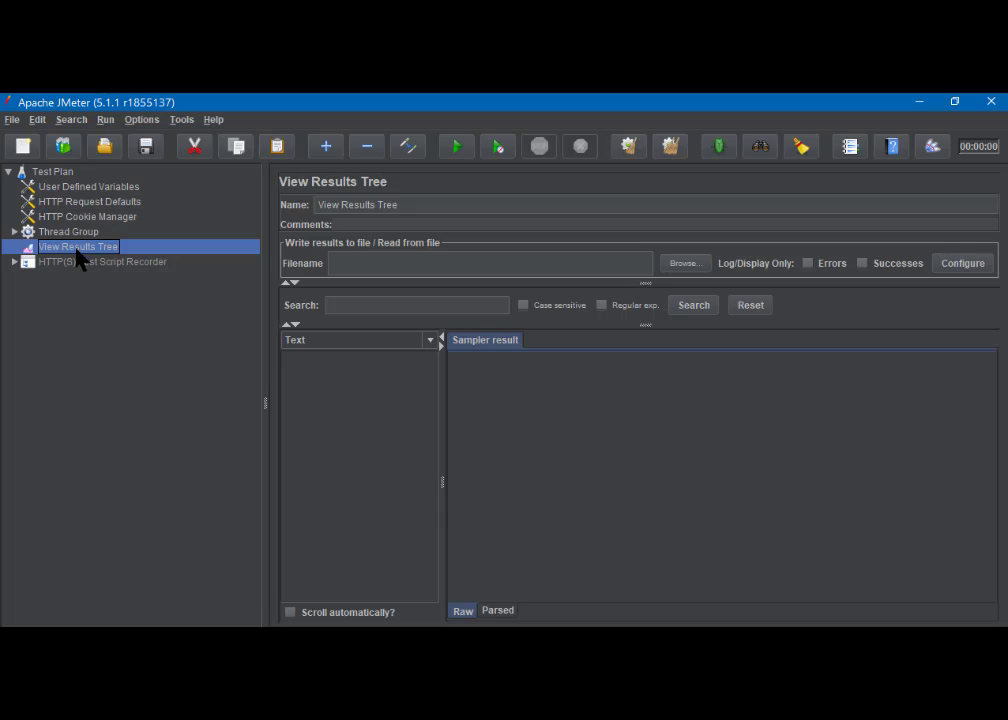
{"action": "left_click", "coordinate": [14, 261]}
{"action": "left_click", "coordinate": [65, 263]}
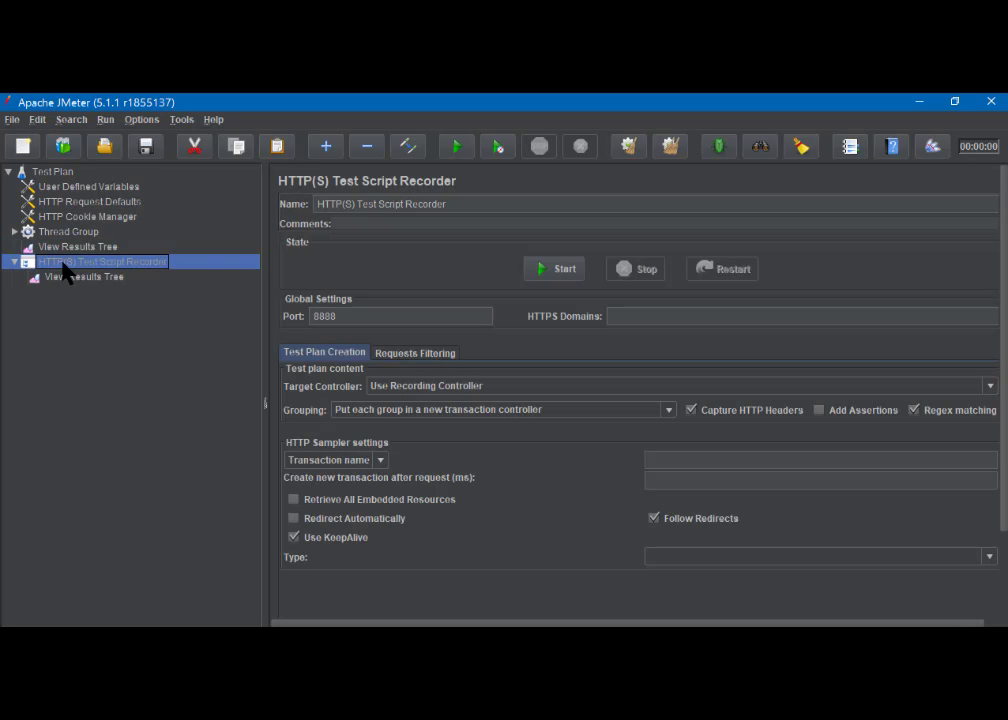
{"action": "right_click", "coordinate": [63, 265]}
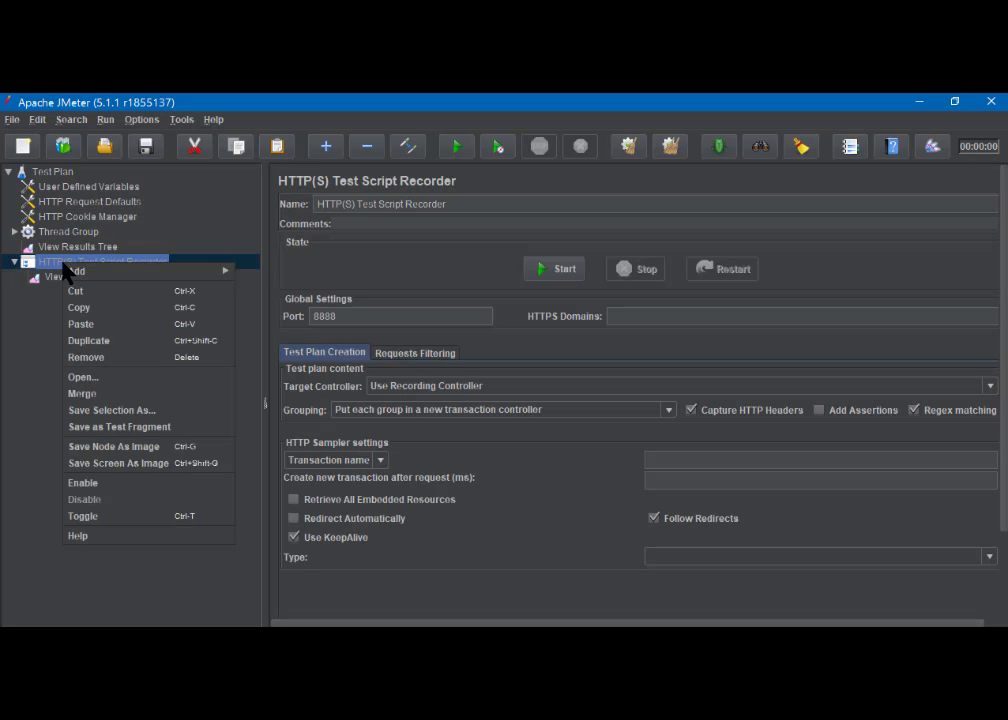
{"action": "left_click", "coordinate": [93, 485]}
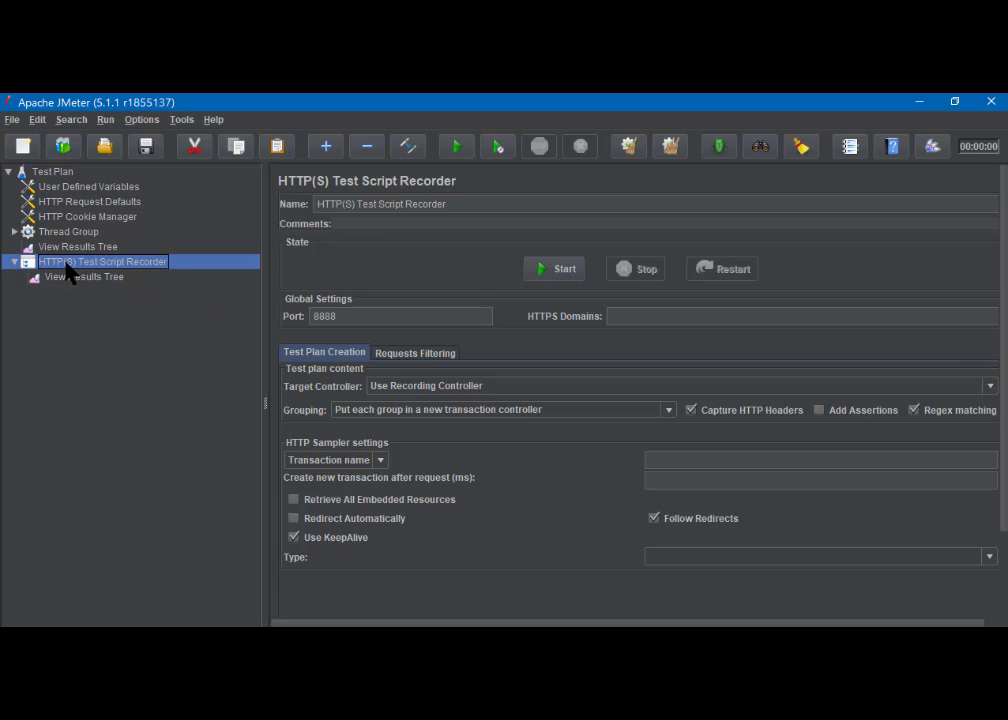
- Set the HTTP(S) Test Script Recorder's target controller to Test Plan > Thread Group > Recording Controller
{"action": "left_click", "coordinate": [16, 233]}
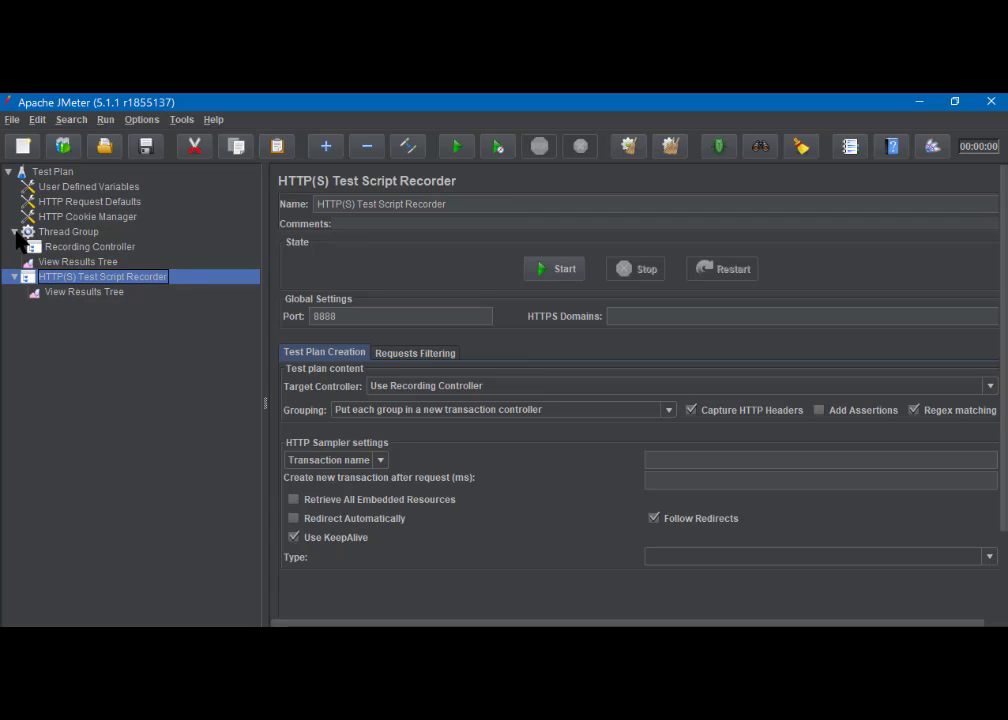
{"action": "left_click", "coordinate": [71, 250]}
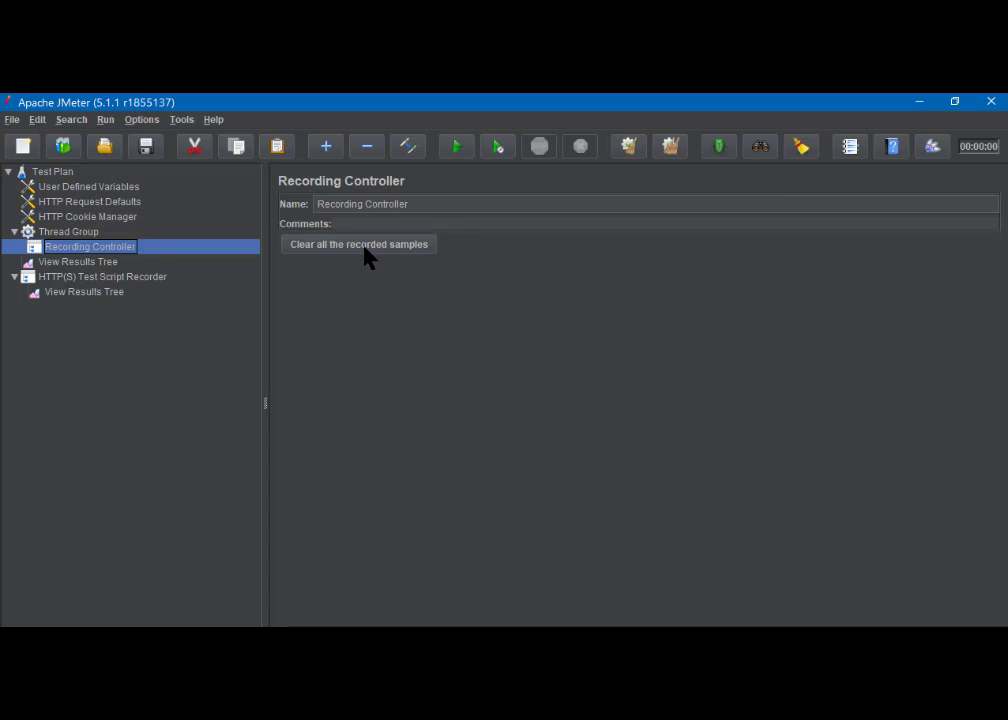
{"action": "left_click", "coordinate": [79, 278]}
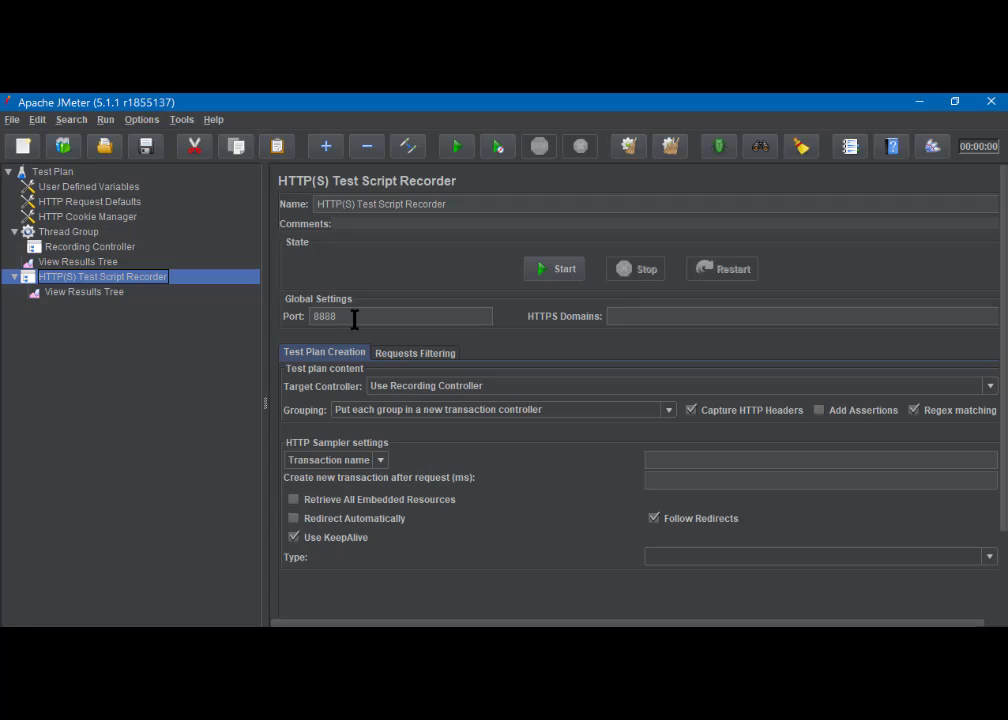
{"action": "left_click", "coordinate": [490, 386]}
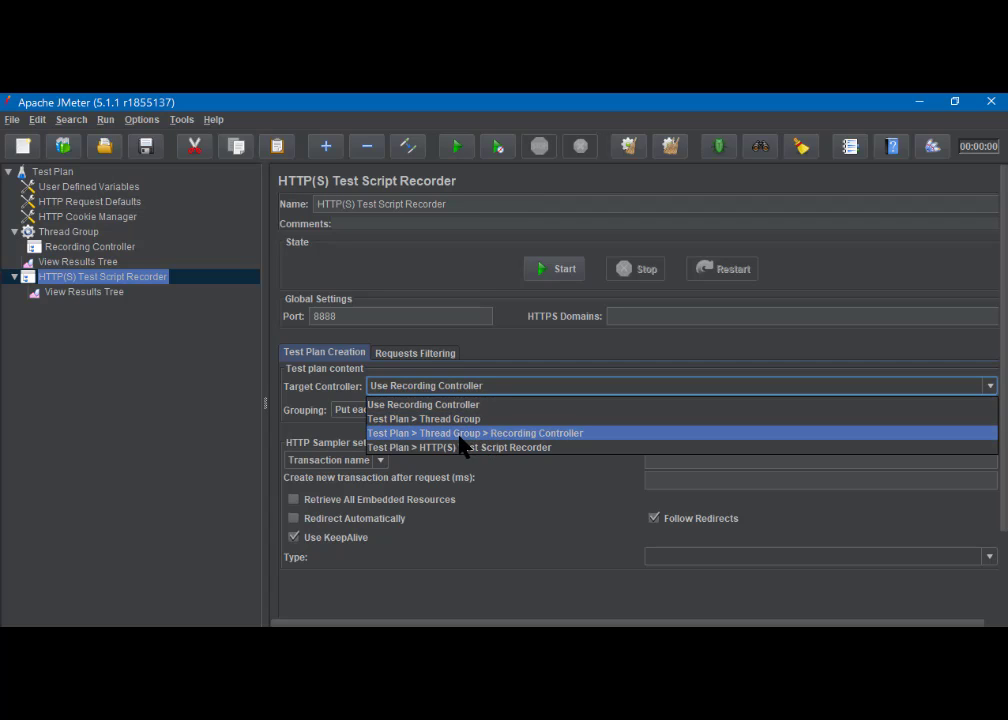
{"action": "left_click", "coordinate": [510, 433]}
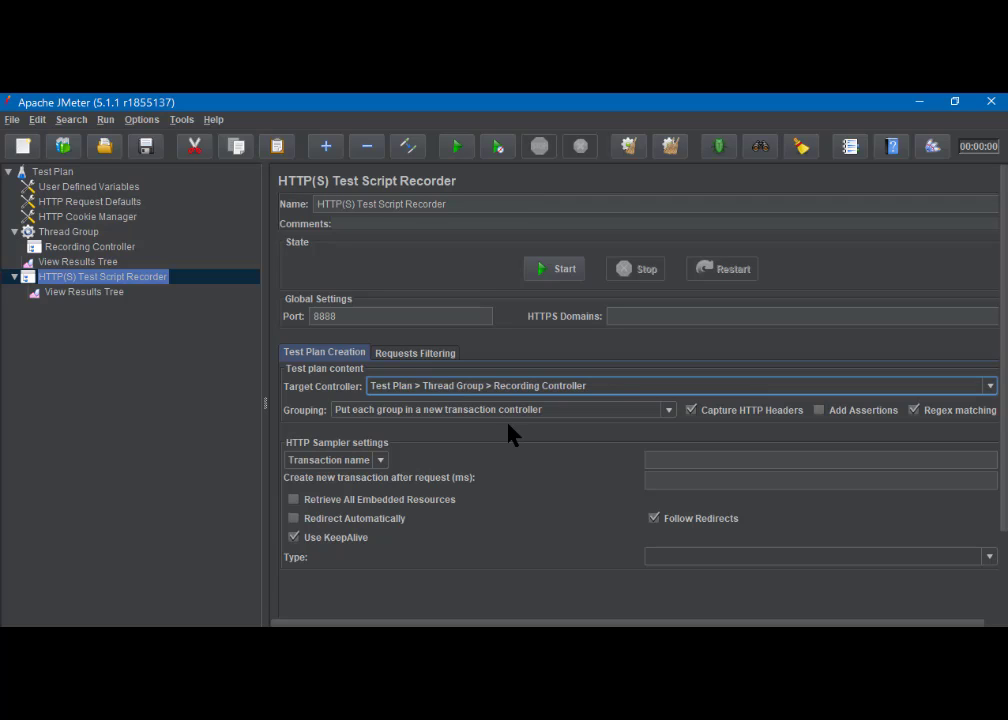
- Examine the recorder's request filtering, especially the URL patterns to exclude, and return to the test plan creation settings
{"action": "left_click", "coordinate": [416, 356]}
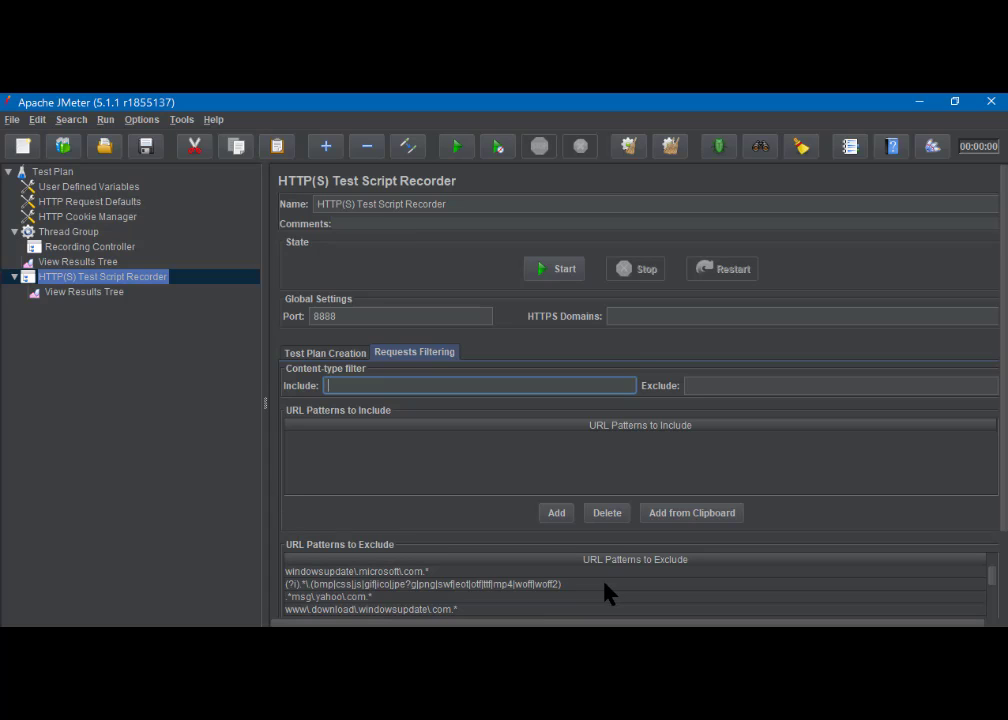
{"action": "scroll", "coordinate": [665, 535], "scroll_direction": "down", "scroll_amount": 1}
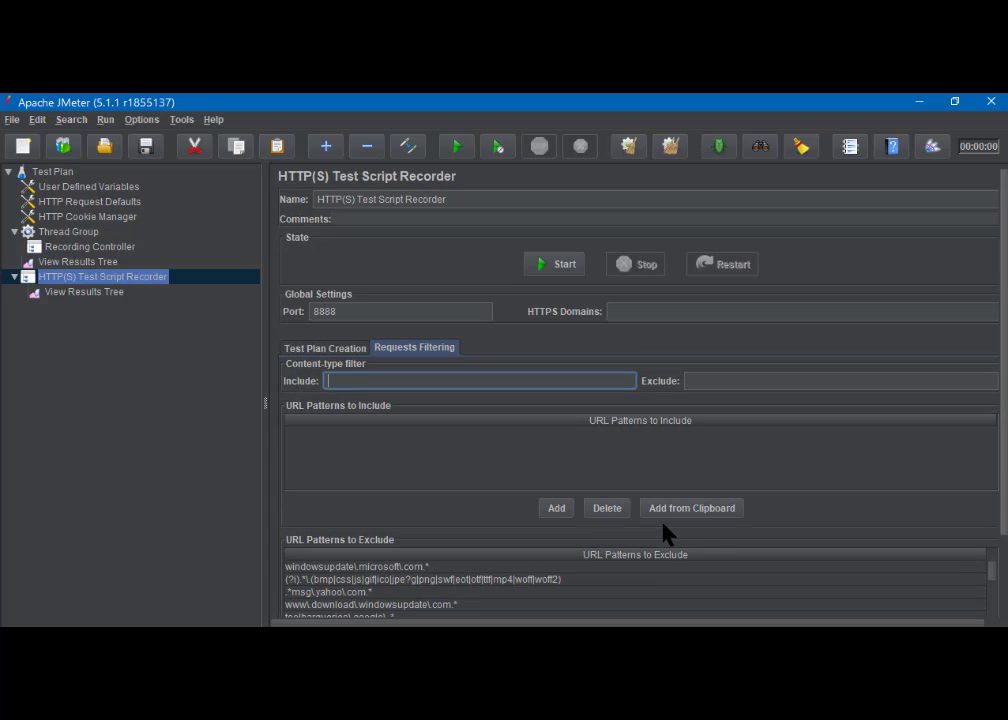
{"action": "scroll", "coordinate": [660, 568], "scroll_direction": "down", "scroll_amount": 3}
{"action": "scroll", "coordinate": [660, 568], "scroll_direction": "down", "scroll_amount": 1}
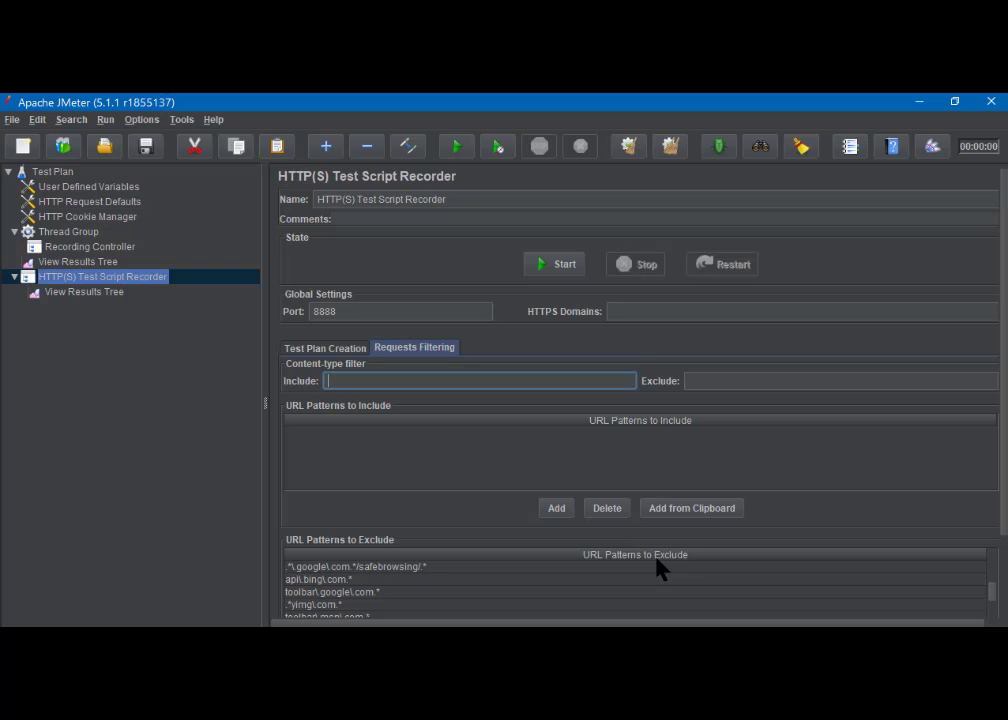
{"action": "scroll", "coordinate": [660, 568], "scroll_direction": "up", "scroll_amount": 1}
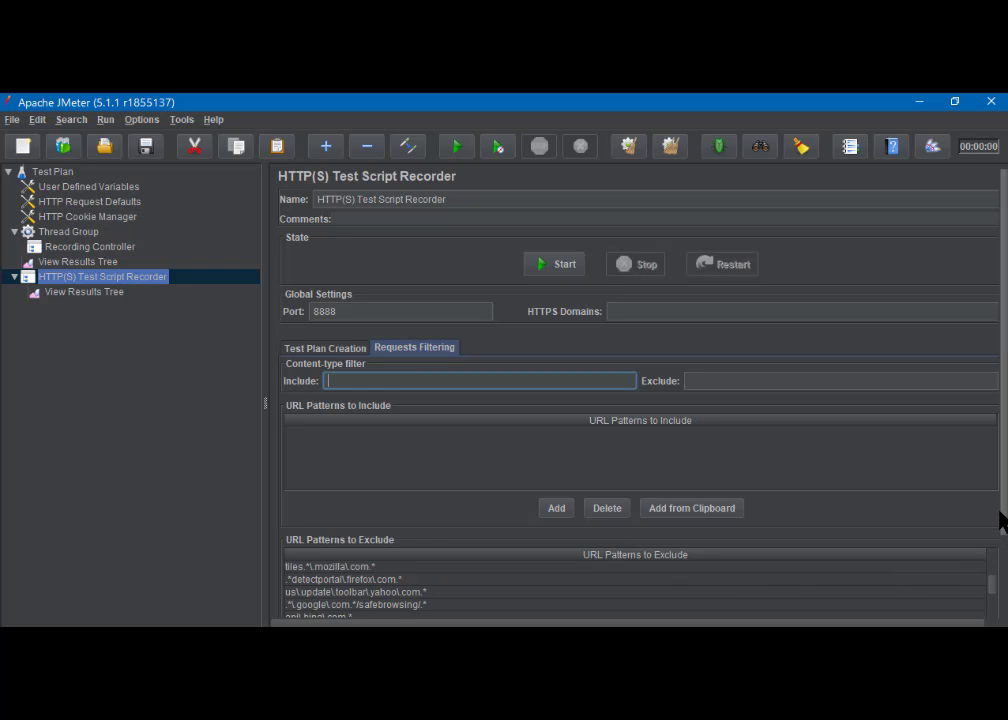
{"action": "scroll", "coordinate": [999, 600], "scroll_direction": "down", "scroll_amount": 5}
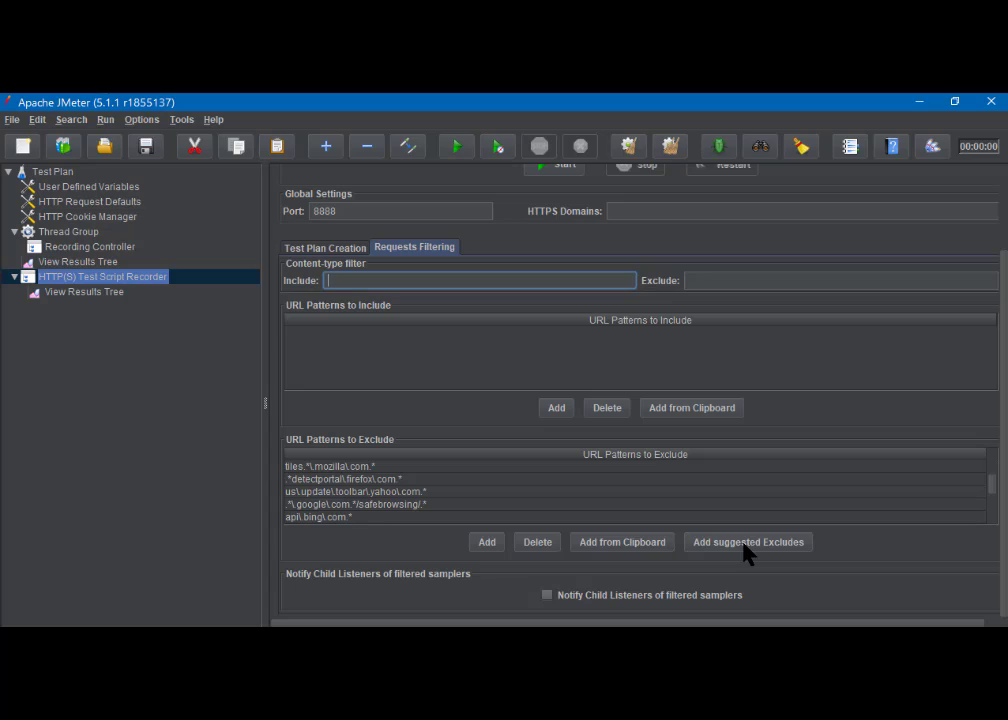
{"action": "scroll", "coordinate": [484, 500], "scroll_direction": "up", "scroll_amount": 2}
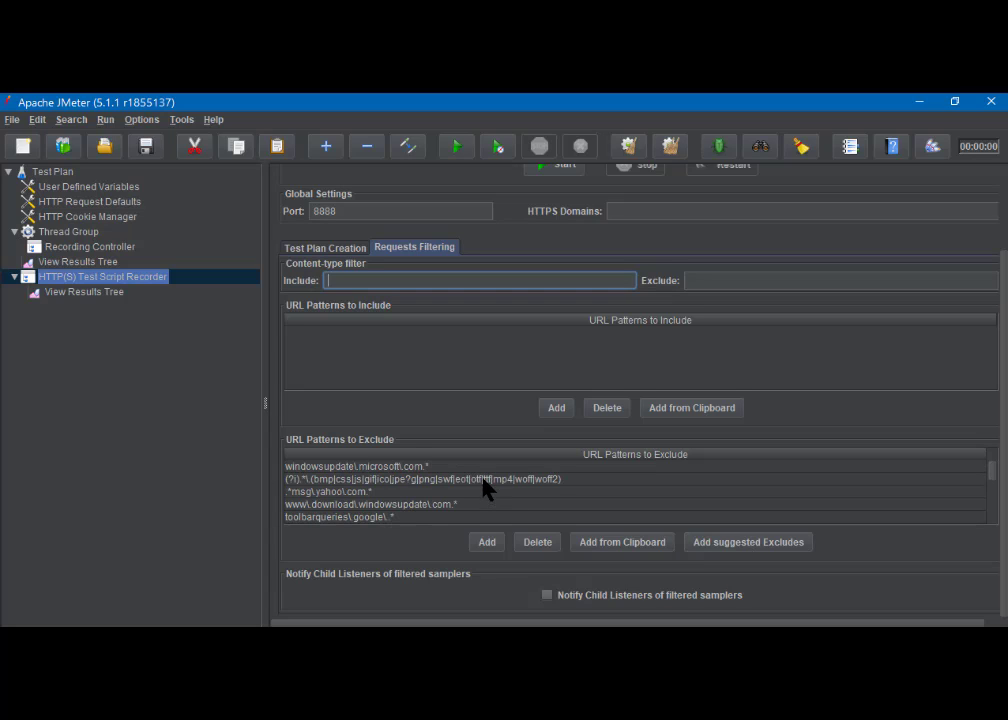
{"action": "left_click", "coordinate": [568, 480]}
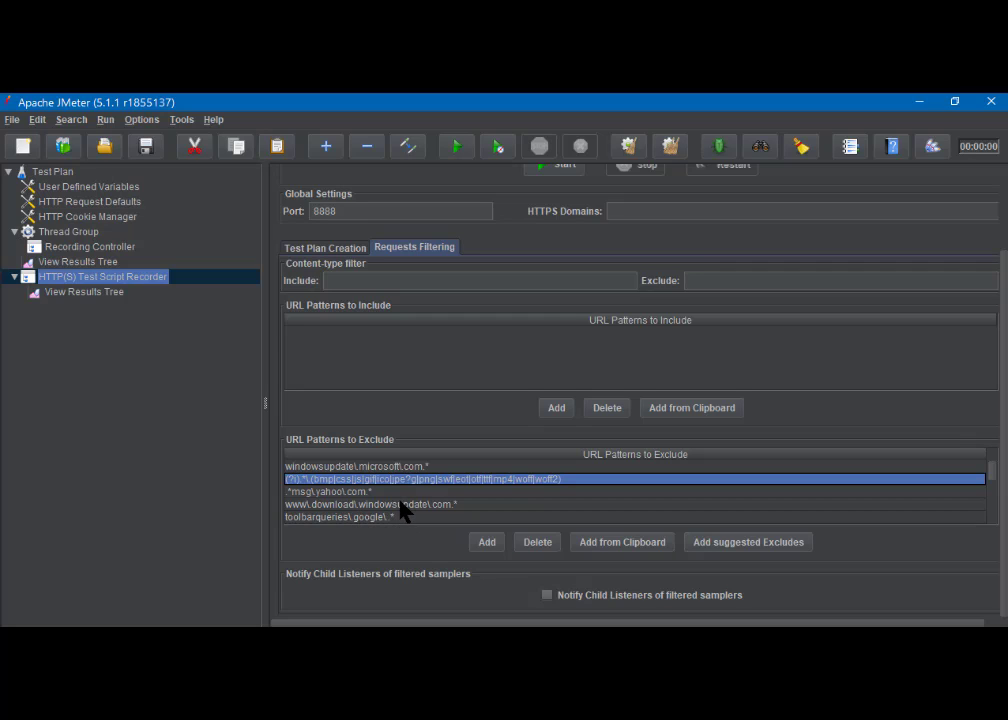
{"action": "scroll", "coordinate": [400, 510], "scroll_direction": "down", "scroll_amount": 2}
{"action": "scroll", "coordinate": [400, 510], "scroll_direction": "down", "scroll_amount": 2}
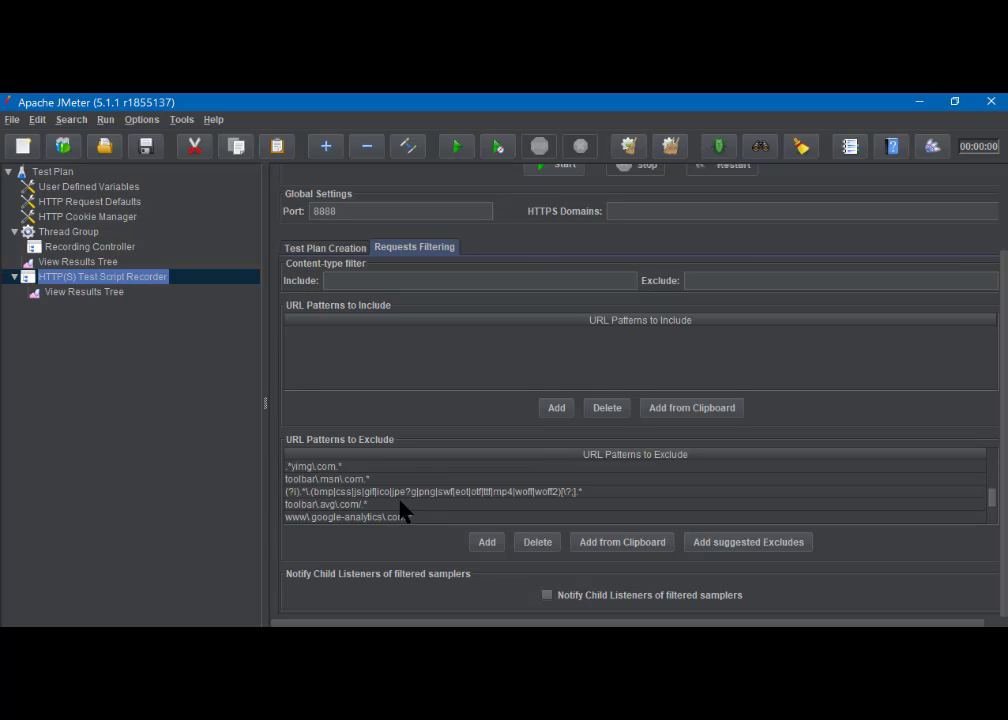
{"action": "scroll", "coordinate": [400, 510], "scroll_direction": "down", "scroll_amount": 3}
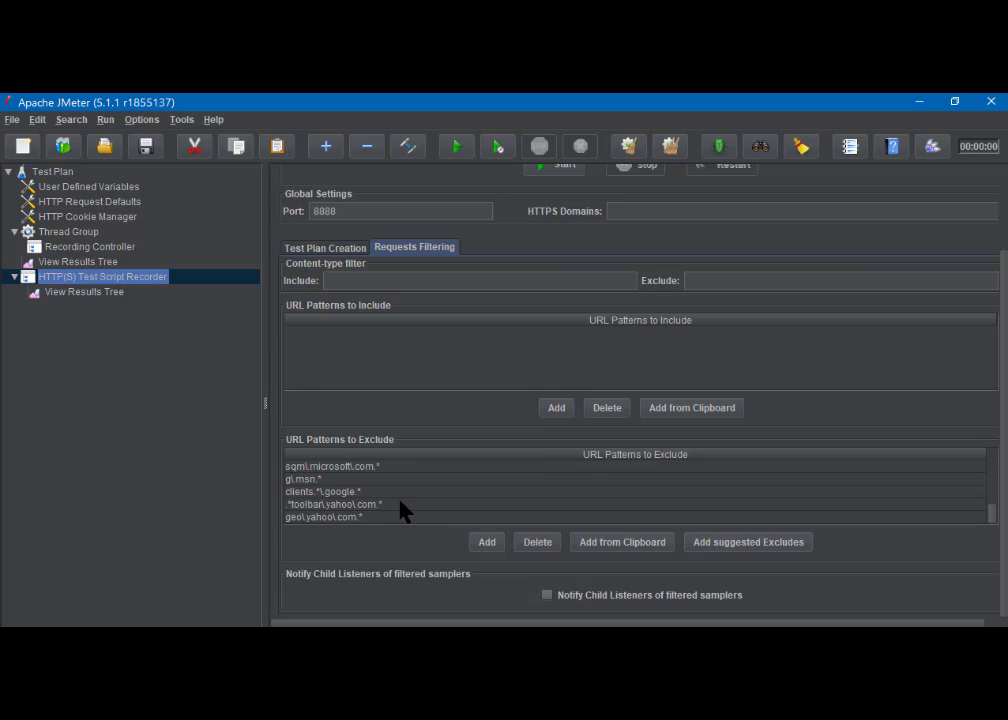
{"action": "scroll", "coordinate": [400, 510], "scroll_direction": "up", "scroll_amount": 7}
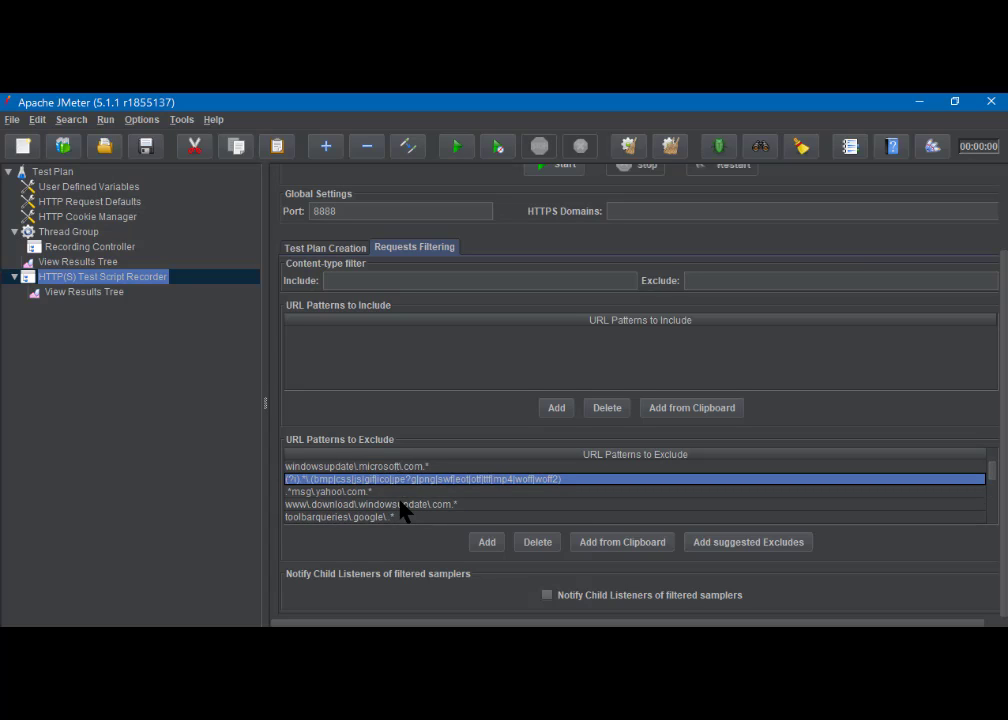
{"action": "left_click", "coordinate": [330, 248]}
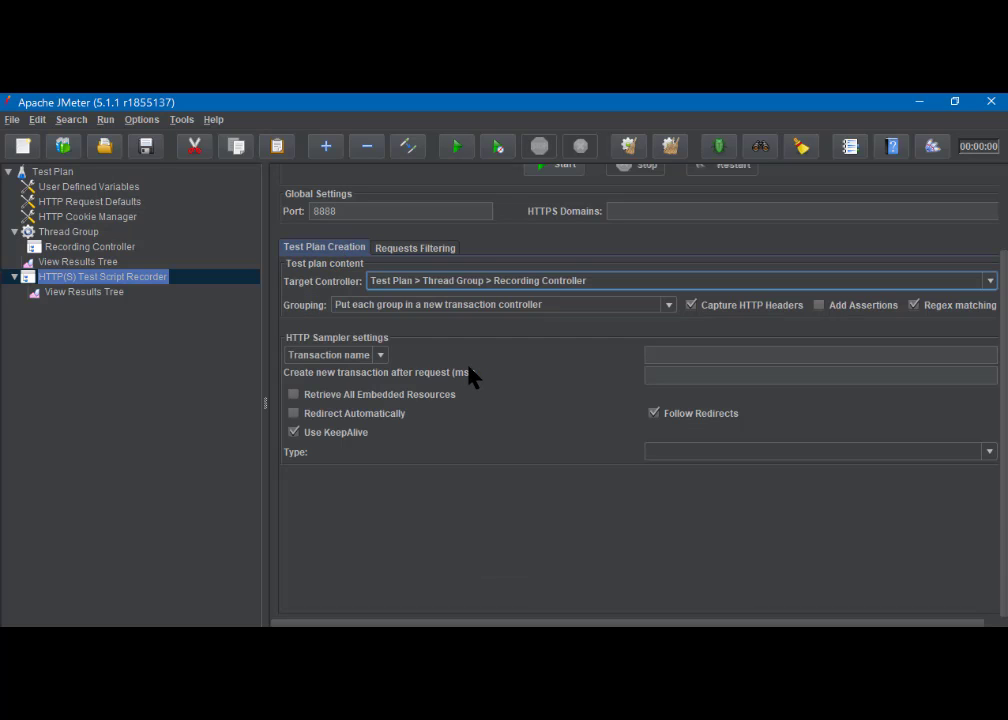
- Review the Thread Group's View Results Tree and Recording Controller, and return to the HTTP(S) Test Script Recorder settings
{"action": "scroll", "coordinate": [469, 368], "scroll_direction": "up", "scroll_amount": 2}
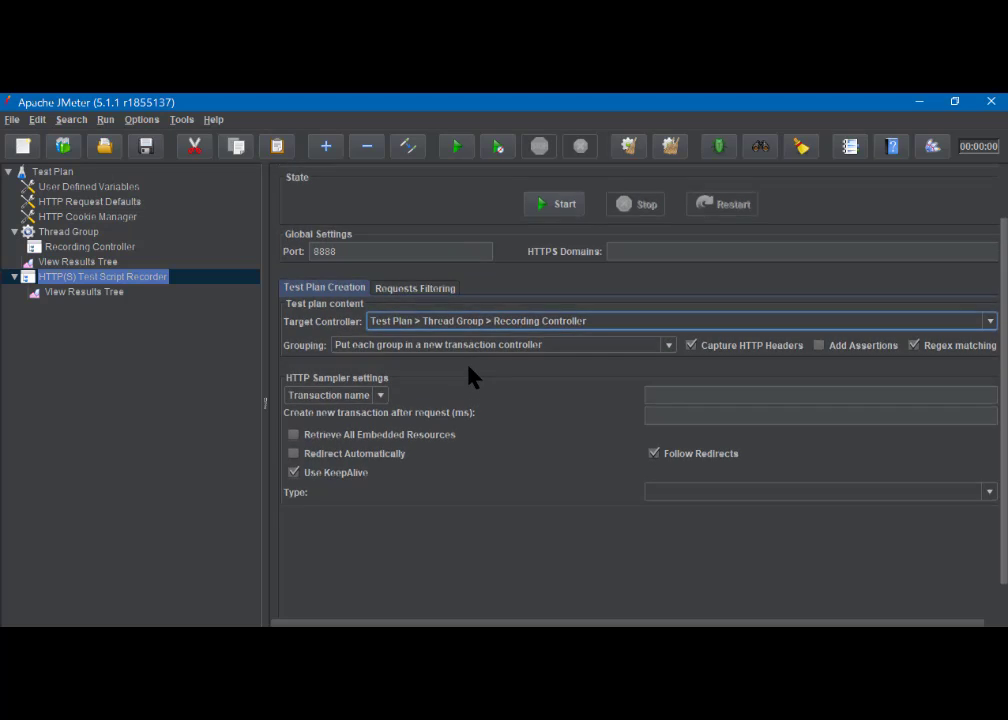
{"action": "scroll", "coordinate": [472, 375], "scroll_direction": "up", "scroll_amount": 3}
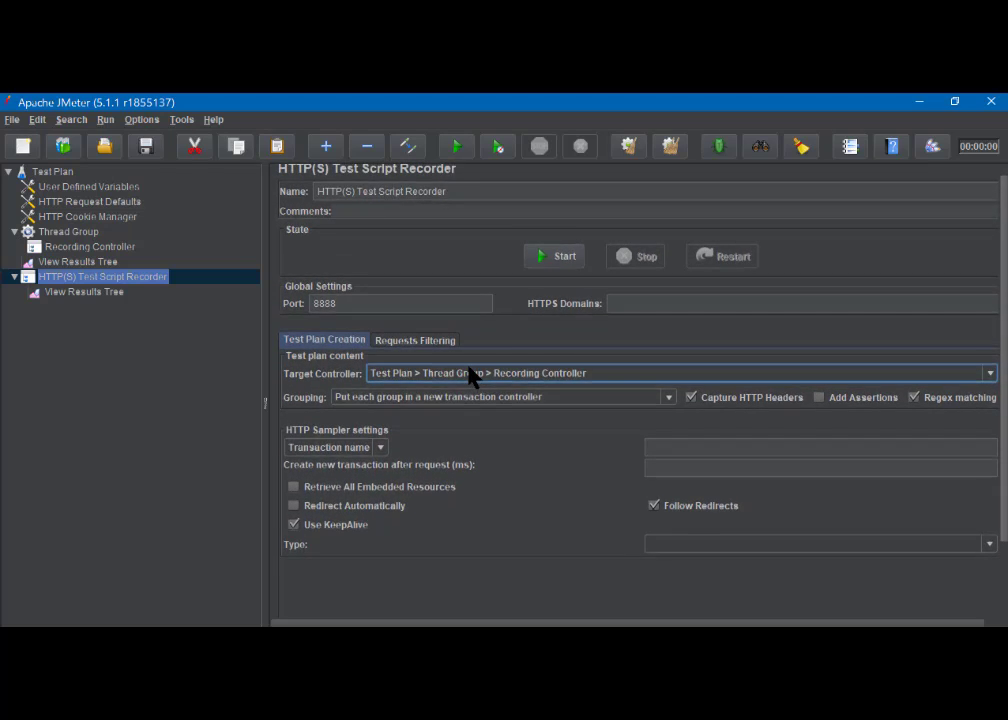
{"action": "scroll", "coordinate": [470, 375], "scroll_direction": "up", "scroll_amount": 1}
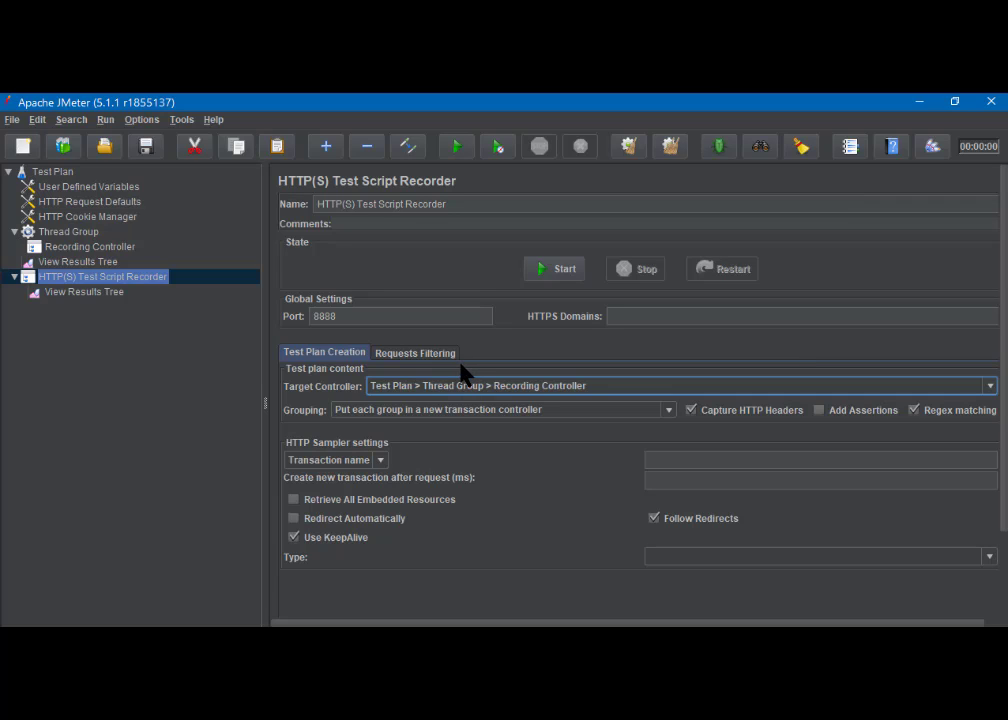
{"action": "left_click", "coordinate": [81, 263]}
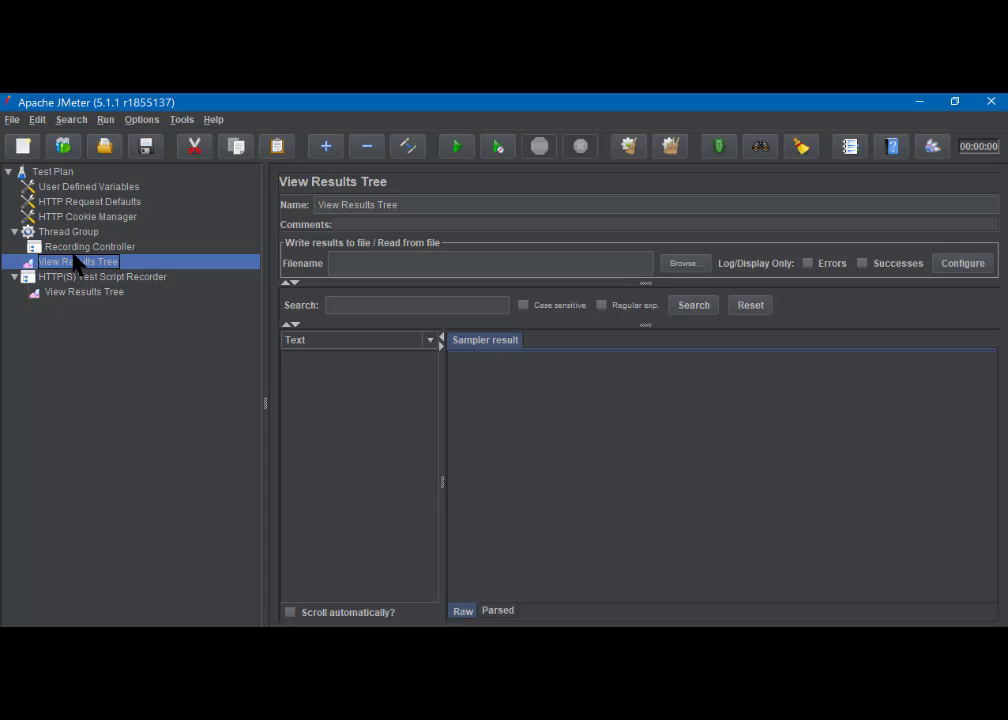
{"action": "left_click", "coordinate": [75, 248]}
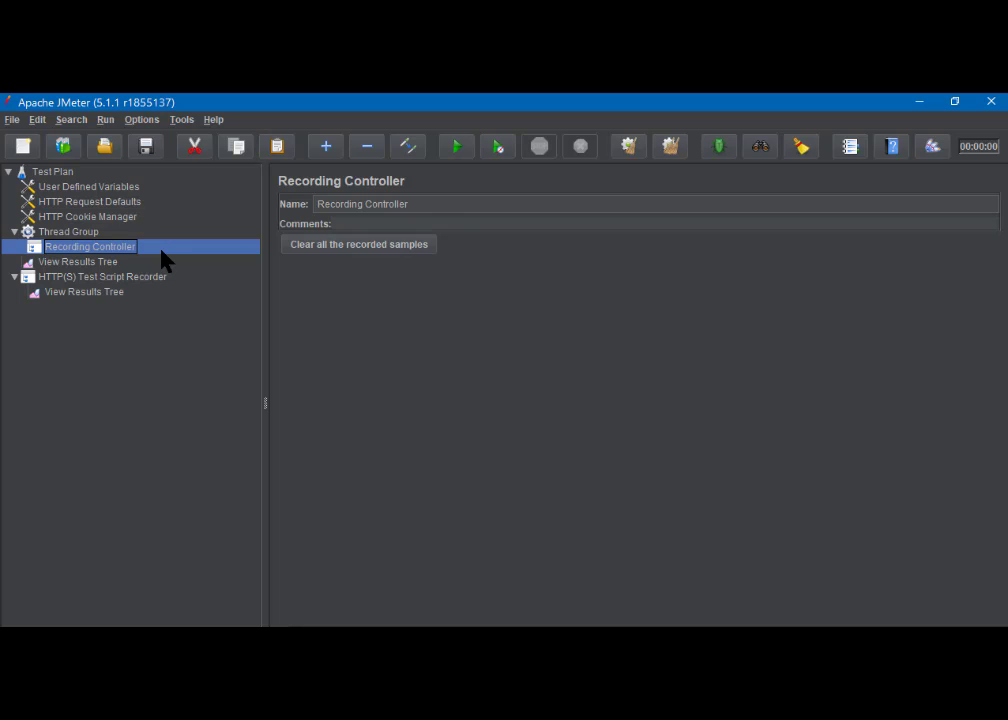
{"action": "left_click", "coordinate": [139, 279]}
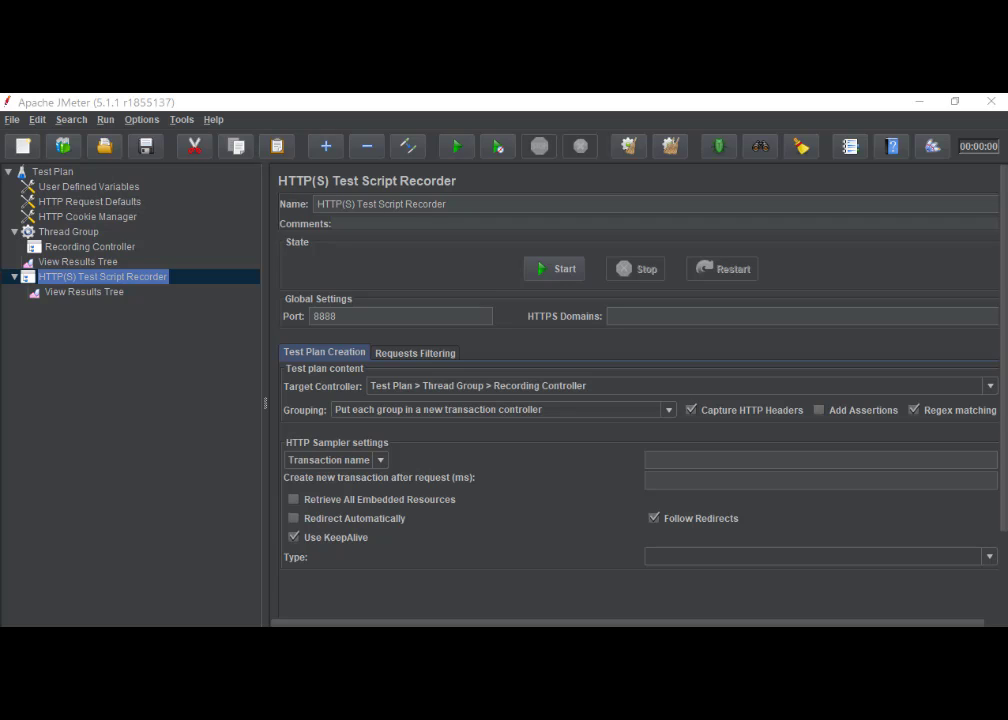
- Switch to Chrome and open the computer's proxy settings from its advanced system settings
{"action": "left_click_drag", "start_coordinate": [1007, 128], "coordinate": [577, 114]}
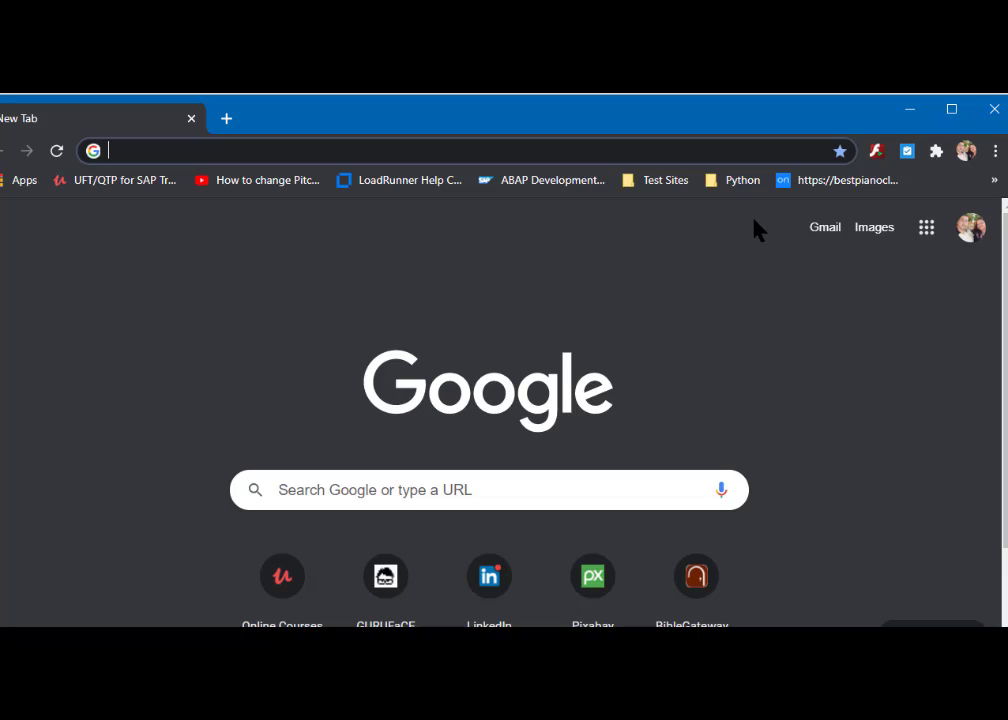
{"action": "left_click", "coordinate": [995, 151]}
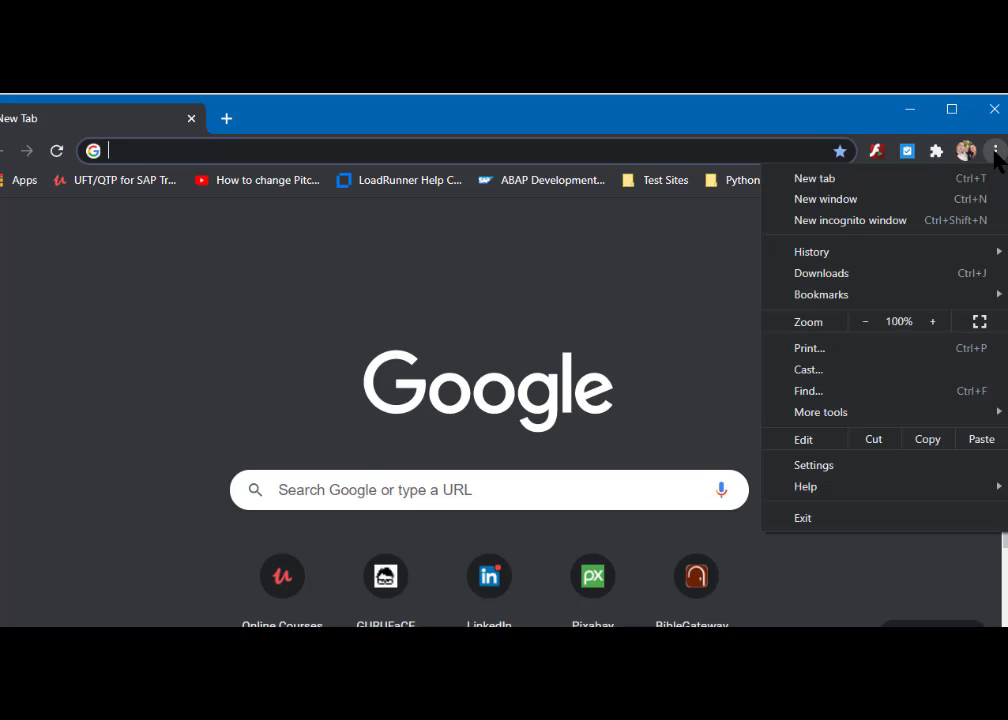
{"action": "left_click", "coordinate": [836, 467]}
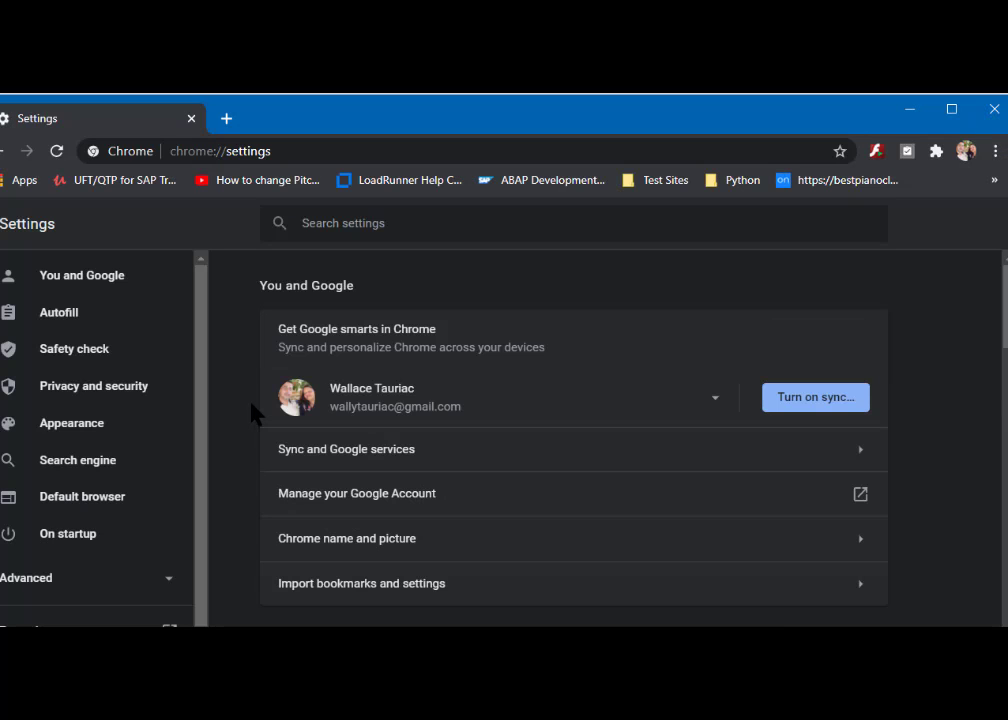
{"action": "left_click", "coordinate": [150, 585]}
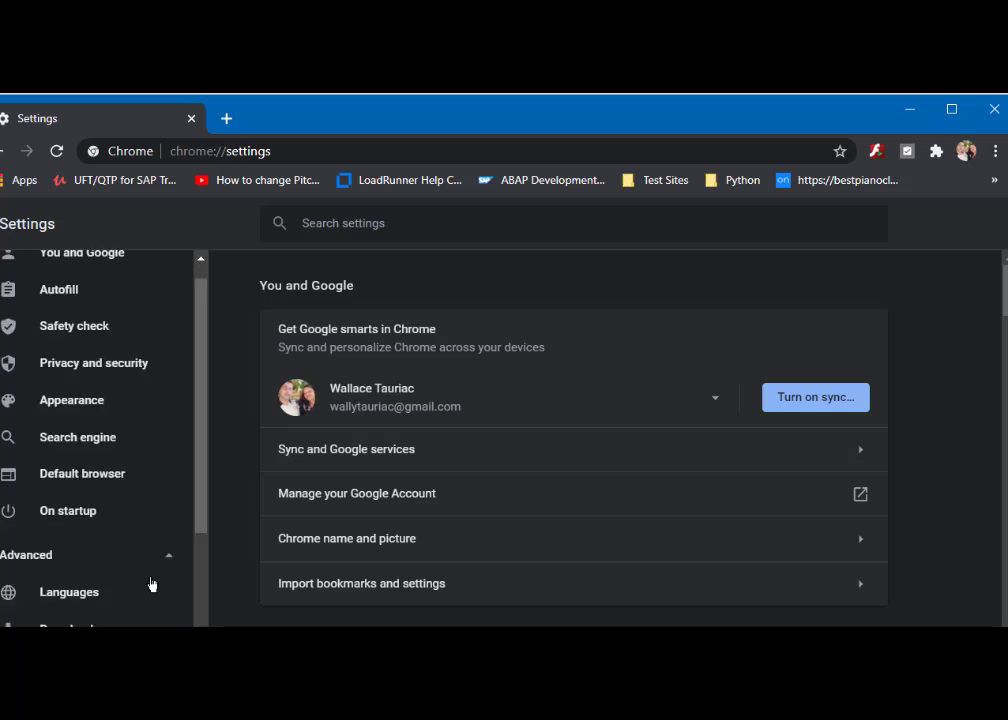
{"action": "scroll", "coordinate": [151, 584], "scroll_direction": "down", "scroll_amount": 2}
{"action": "left_click", "coordinate": [55, 549]}
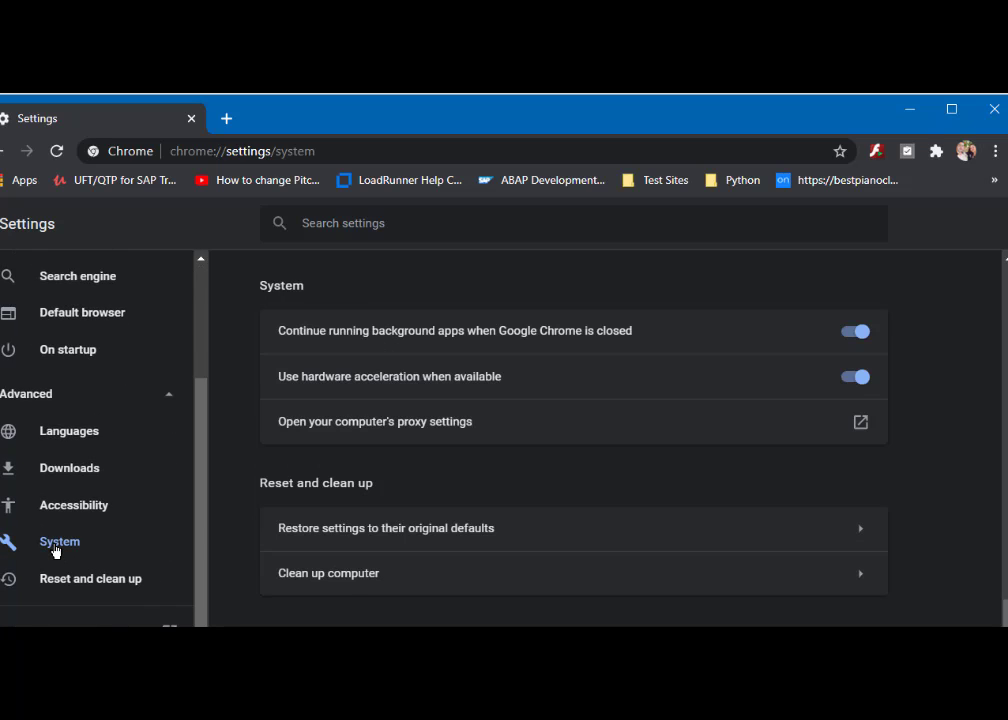
{"action": "left_click", "coordinate": [408, 423]}
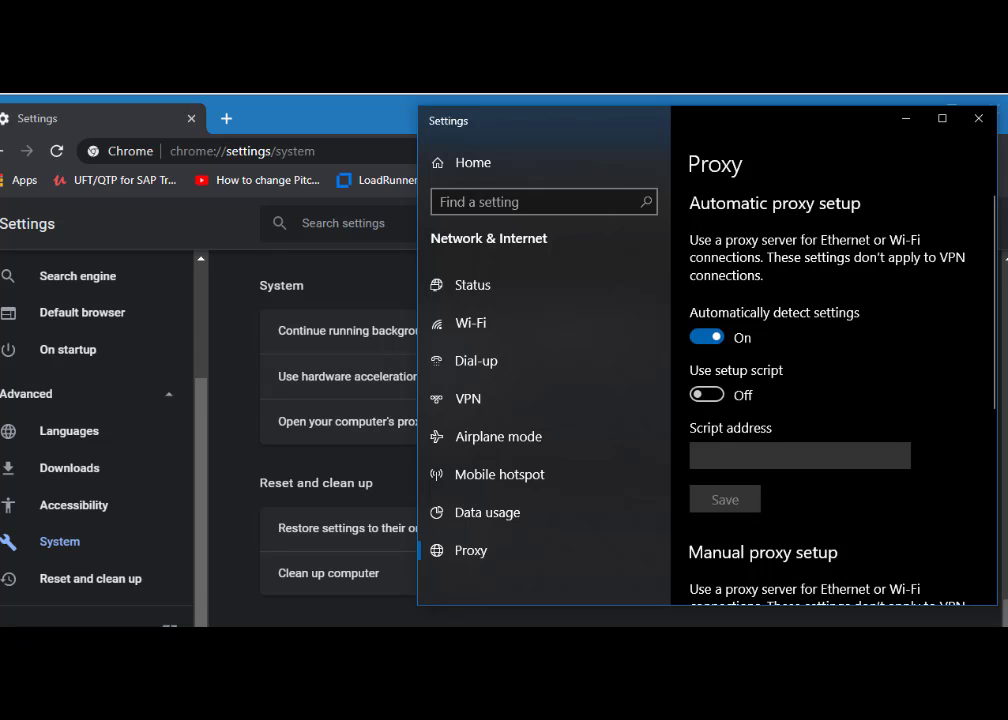
{"action": "scroll", "coordinate": [792, 387], "scroll_direction": "down", "scroll_amount": 3}
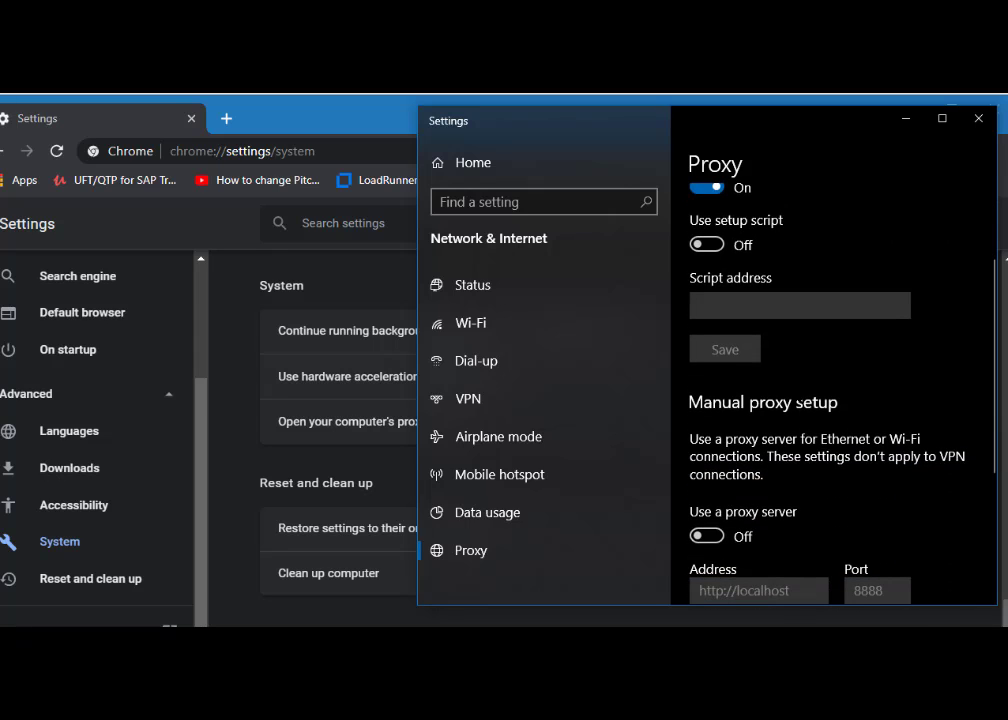
{"action": "scroll", "coordinate": [800, 400], "scroll_direction": "down", "scroll_amount": 3}
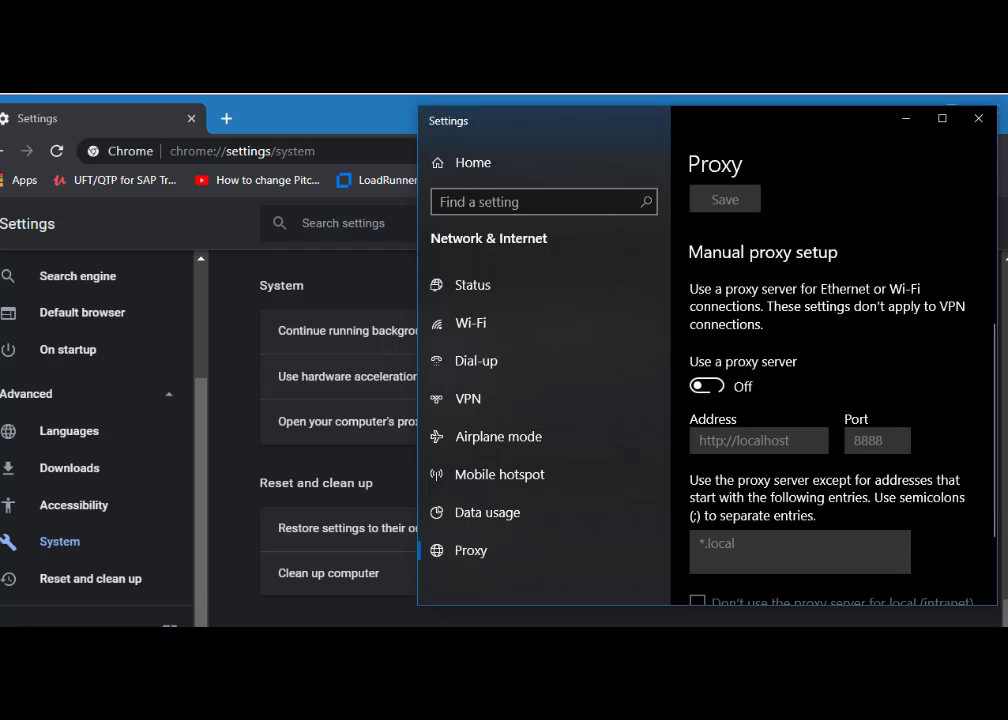
{"action": "left_click", "coordinate": [707, 386]}
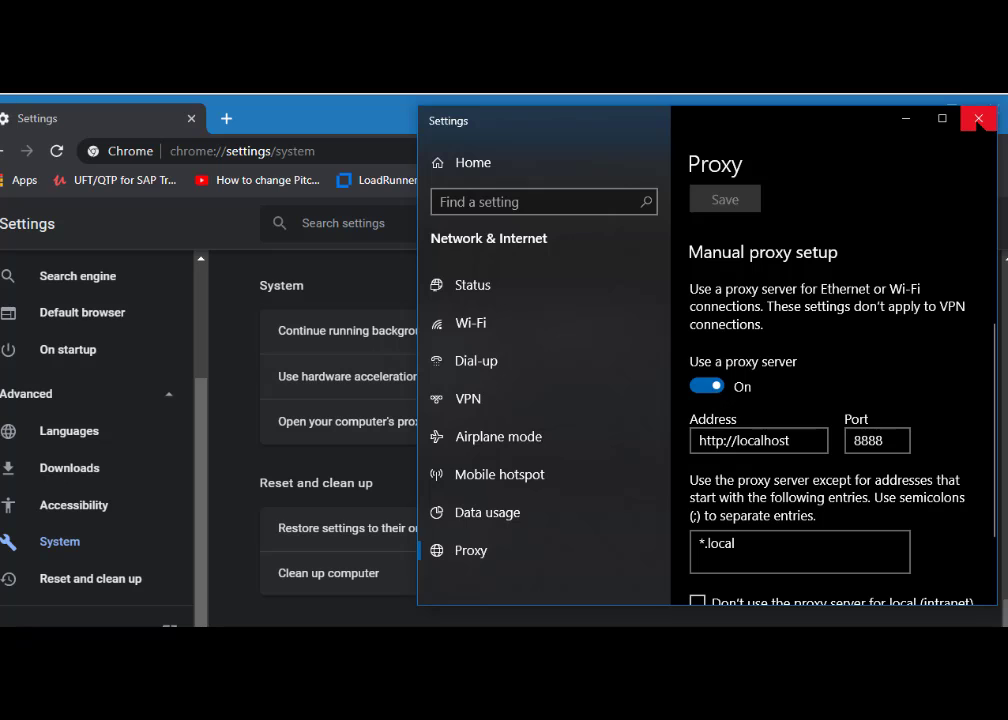
{"action": "scroll", "coordinate": [840, 420], "scroll_direction": "down", "scroll_amount": 3}
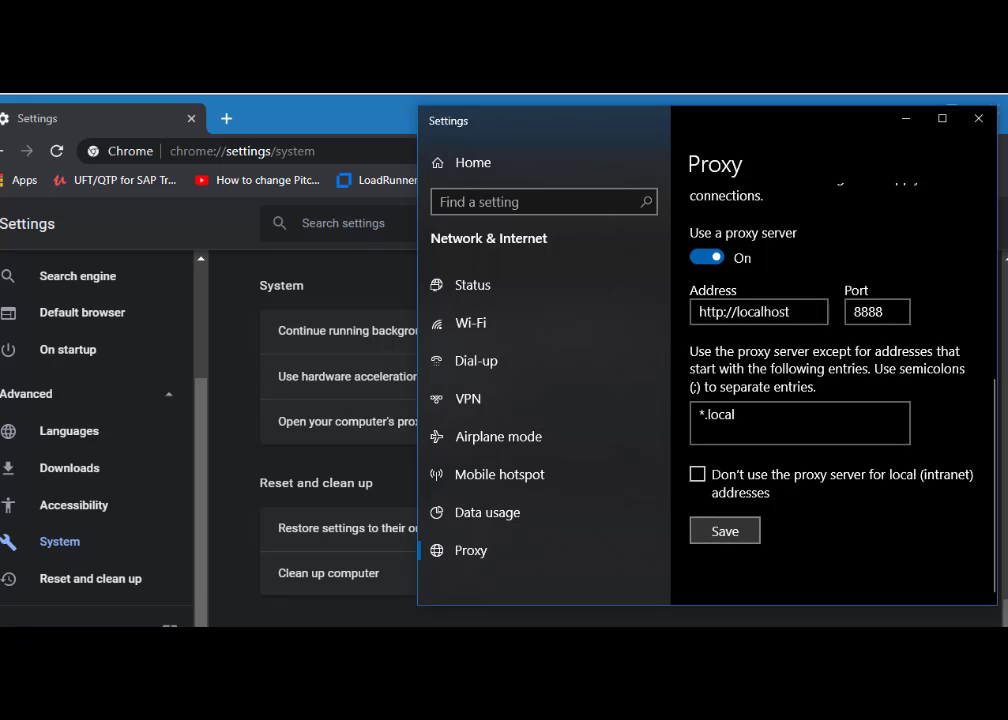
{"action": "left_click", "coordinate": [978, 119]}
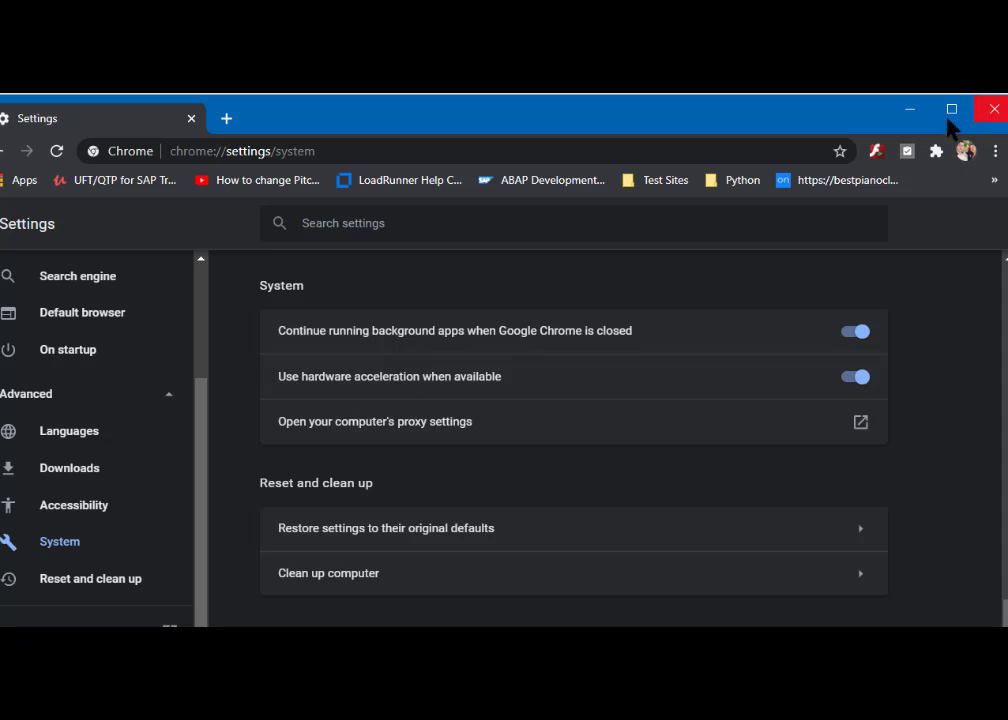
{"action": "left_click", "coordinate": [226, 119]}
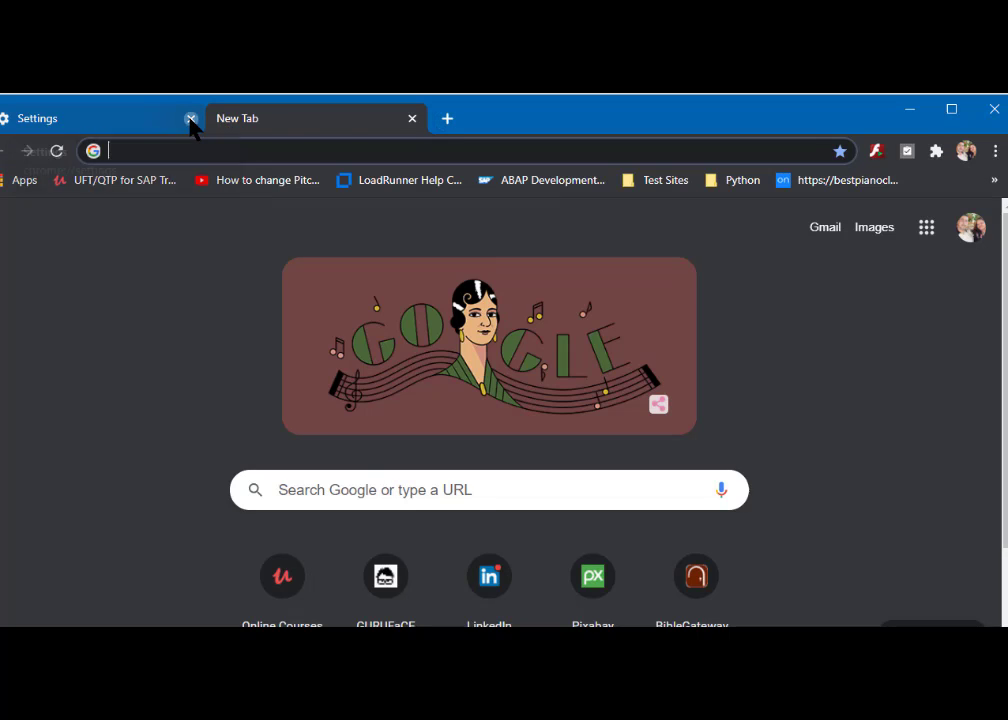
{"action": "left_click", "coordinate": [191, 119]}
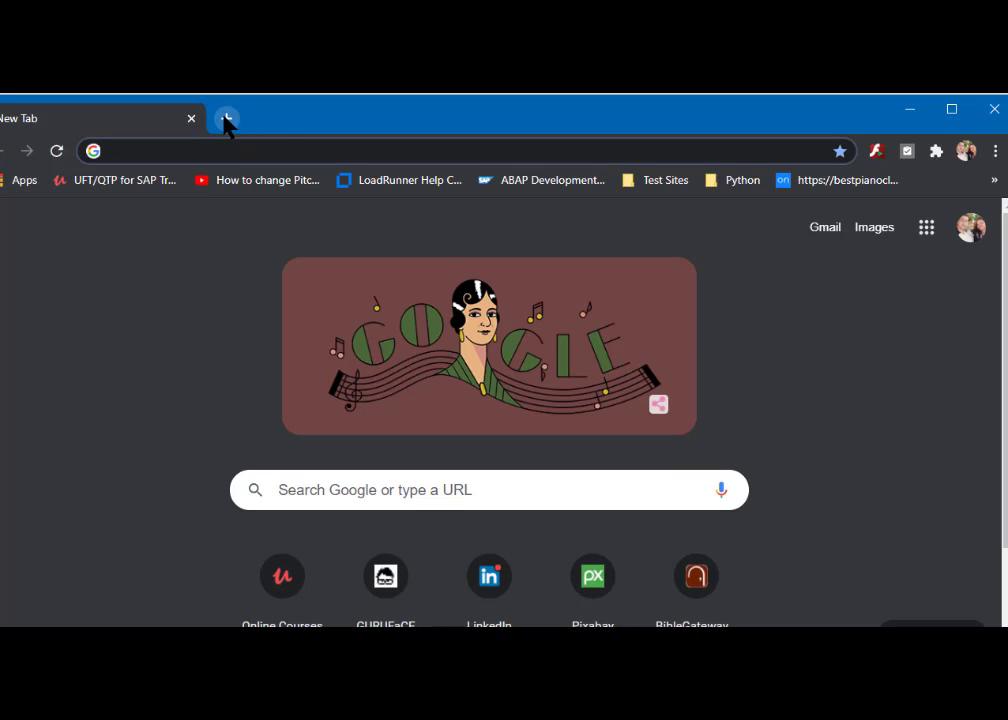
{"action": "left_click", "coordinate": [227, 120]}
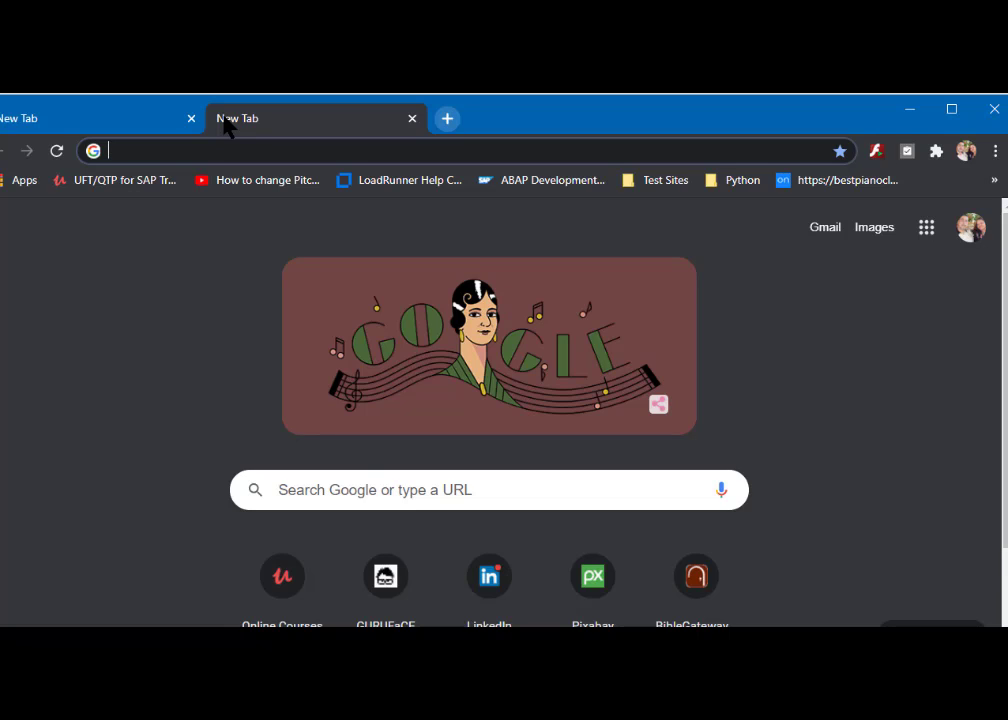
{"action": "type", "text": "ww"}
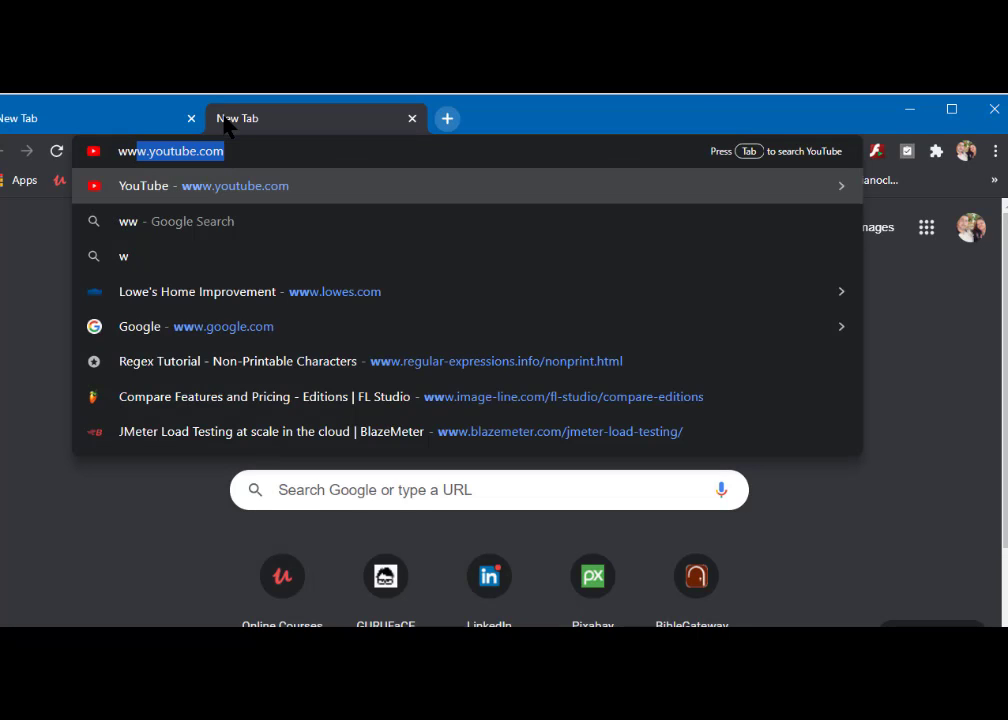
{"action": "type", "text": "w.go"}
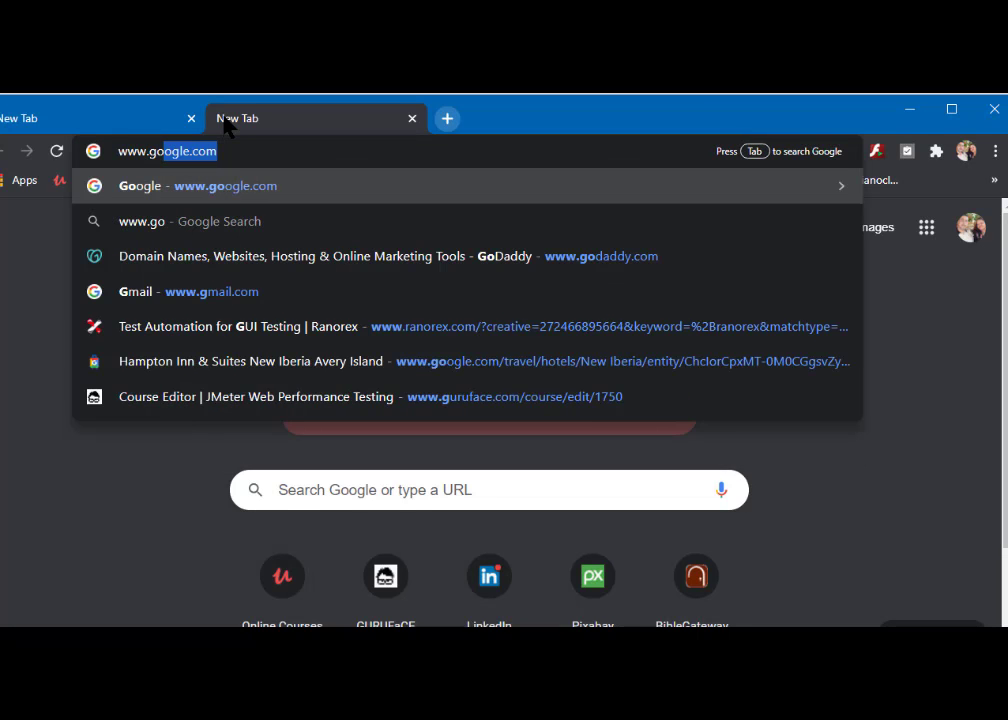
{"action": "type", "text": "ogle.com"}
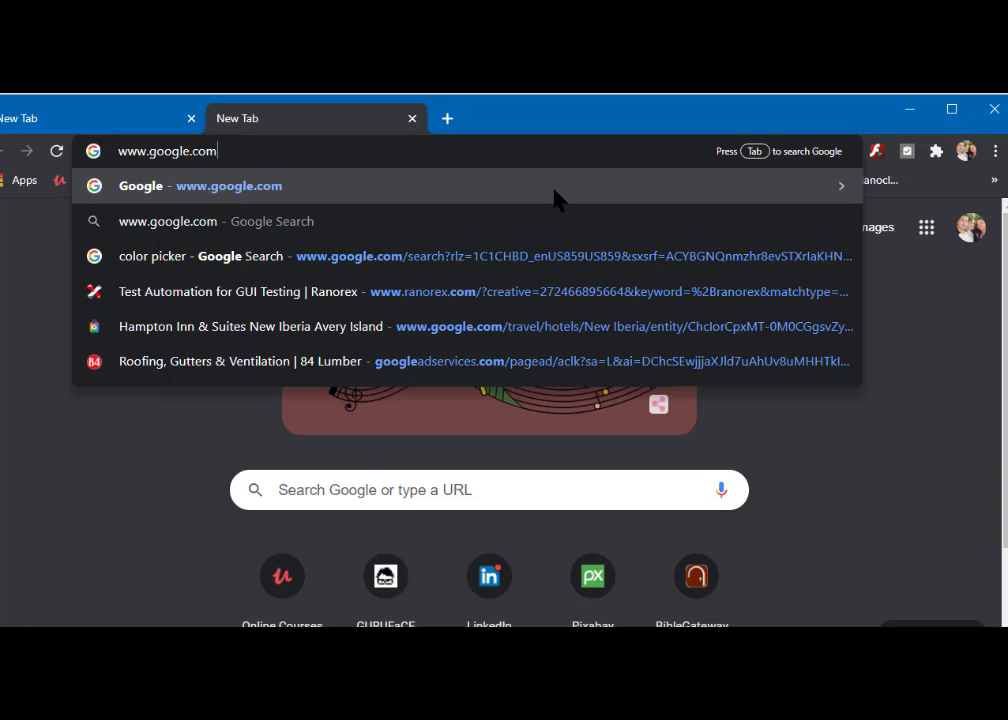
- Return to JMeter and start the HTTP(S) Test Script Recorder, acknowledging the root CA certificate notice
{"action": "left_click_drag", "start_coordinate": [540, 110], "coordinate": [1007, 175]}
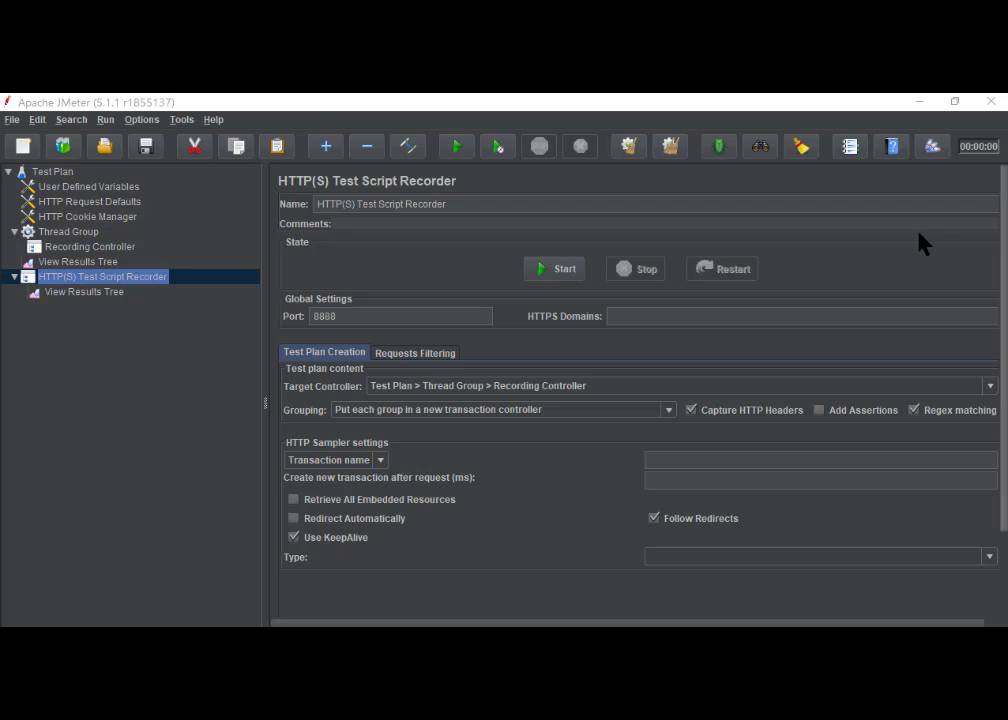
{"action": "left_click", "coordinate": [562, 274]}
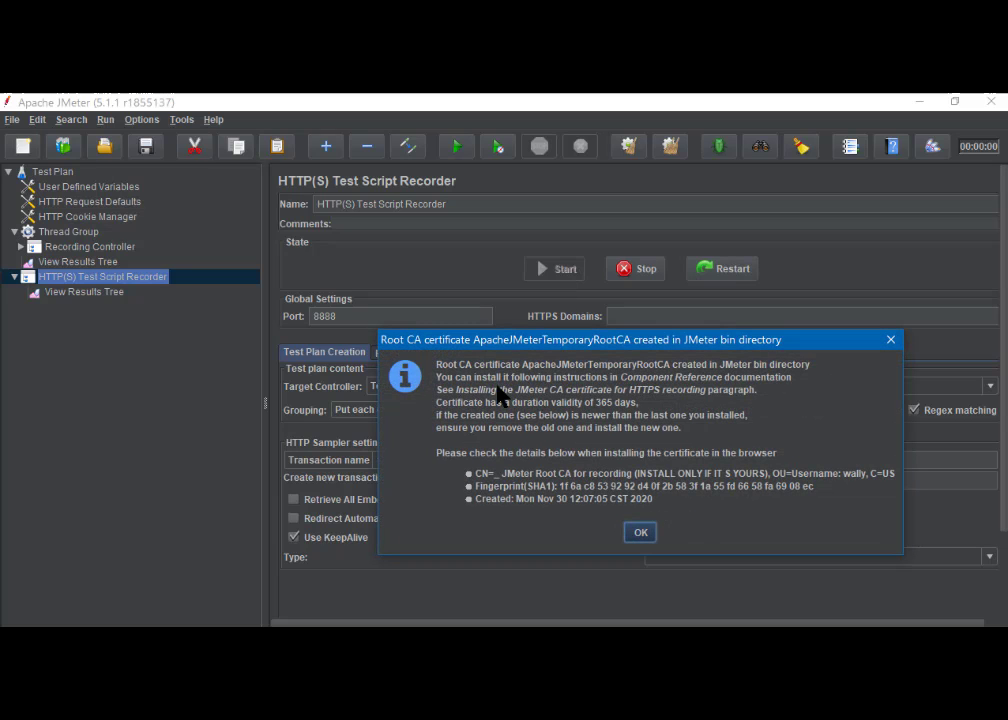
{"action": "left_click", "coordinate": [640, 533]}
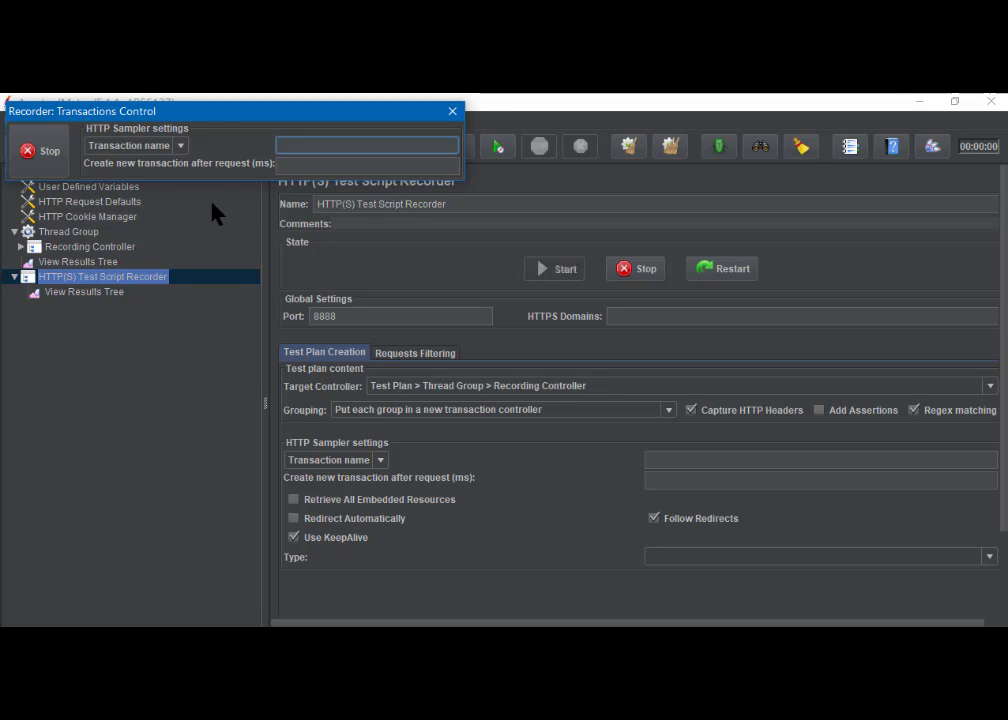
{"action": "left_click_drag", "start_coordinate": [214, 113], "coordinate": [216, 134]}
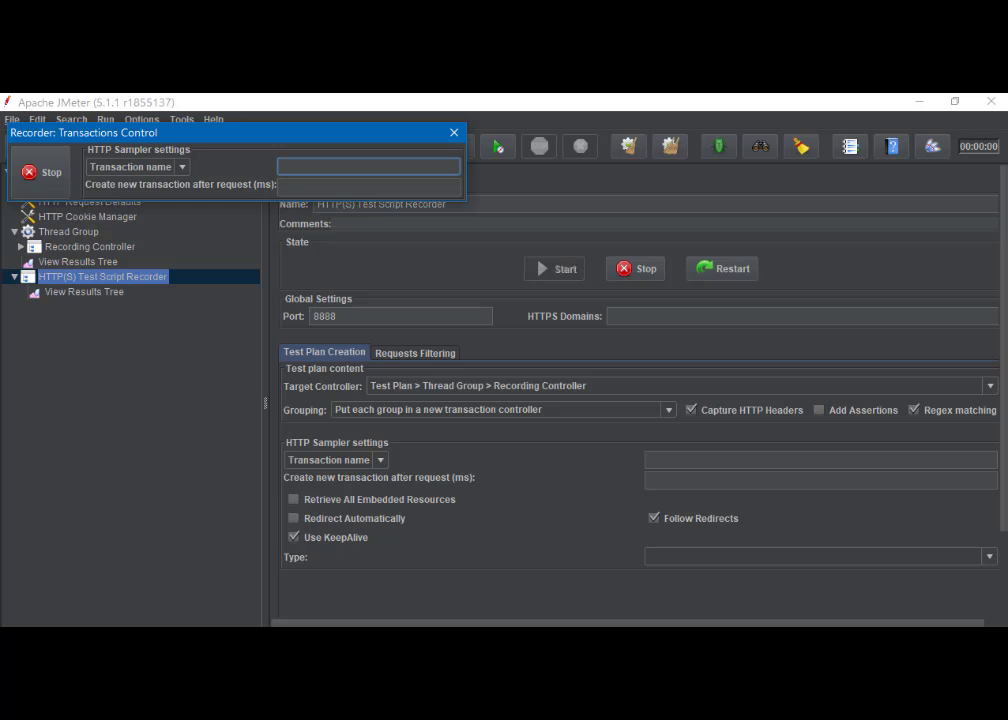
{"action": "key", "text": "alt+Tab"}
{"action": "left_click_drag", "start_coordinate": [1007, 215], "coordinate": [609, 203]}
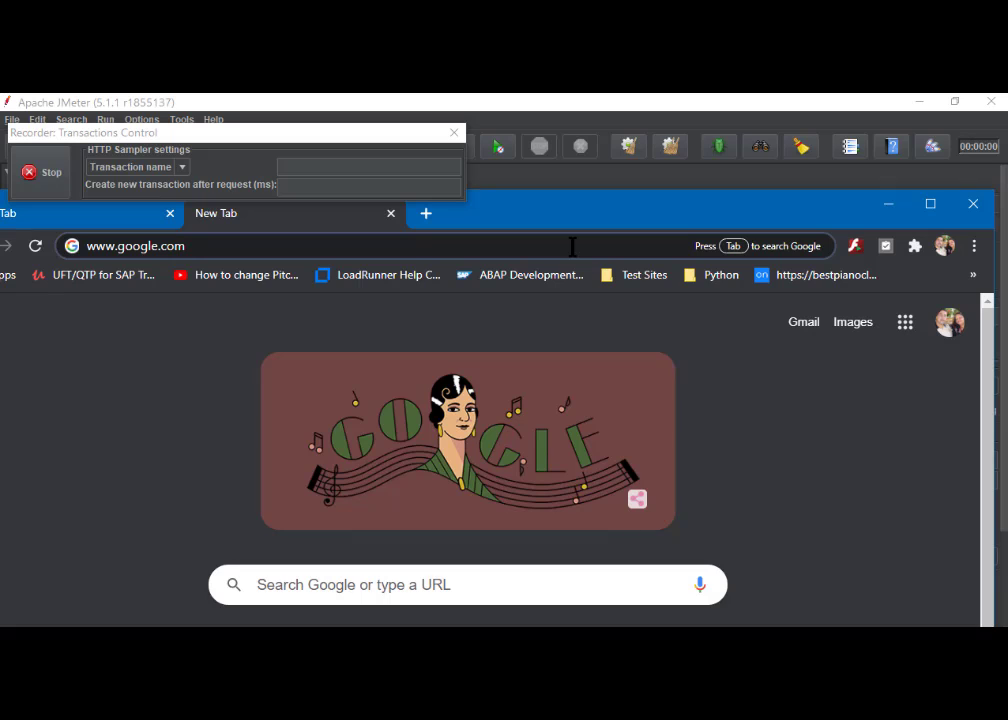
{"action": "key", "text": "Return"}
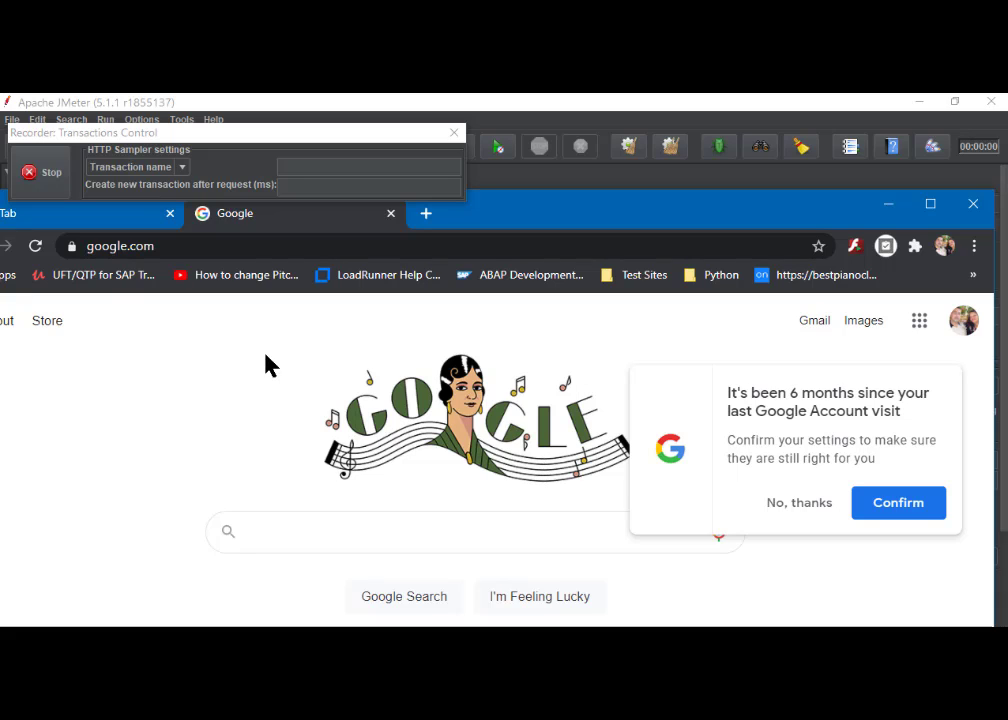
- Search Google for jmeter and close the browser window
{"action": "left_click", "coordinate": [261, 530]}
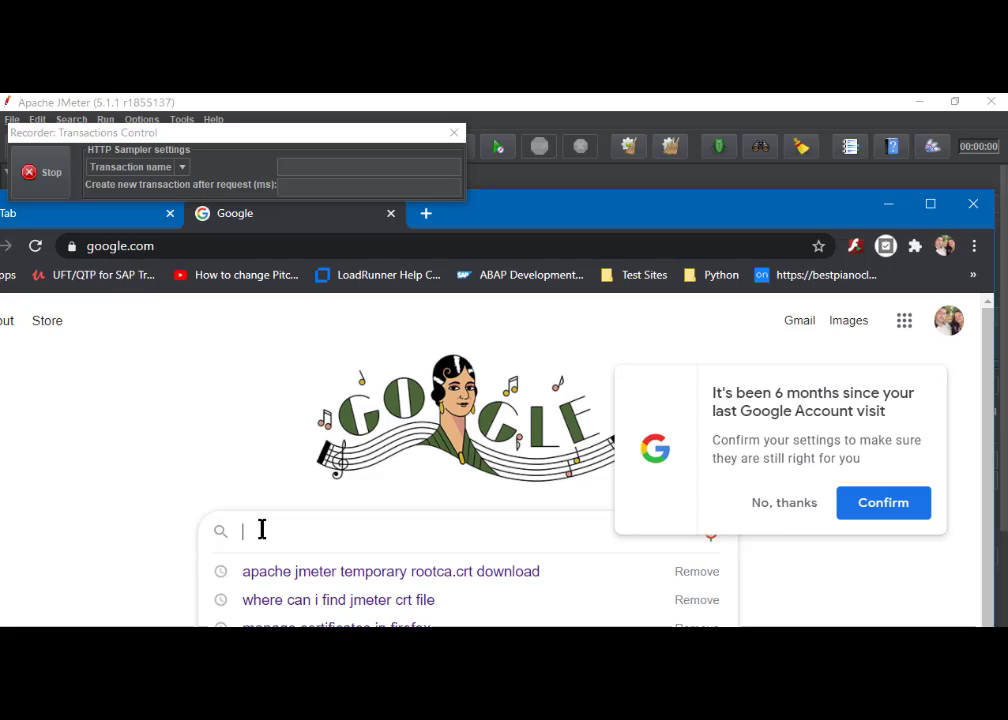
{"action": "type", "text": "jmeter"}
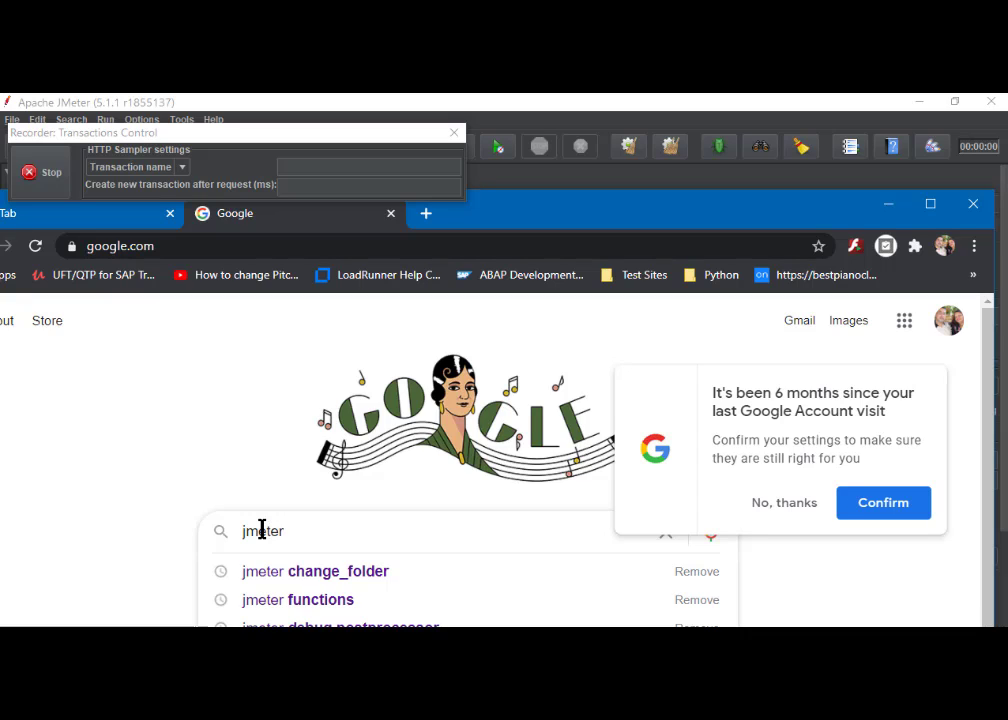
{"action": "key", "text": "Return"}
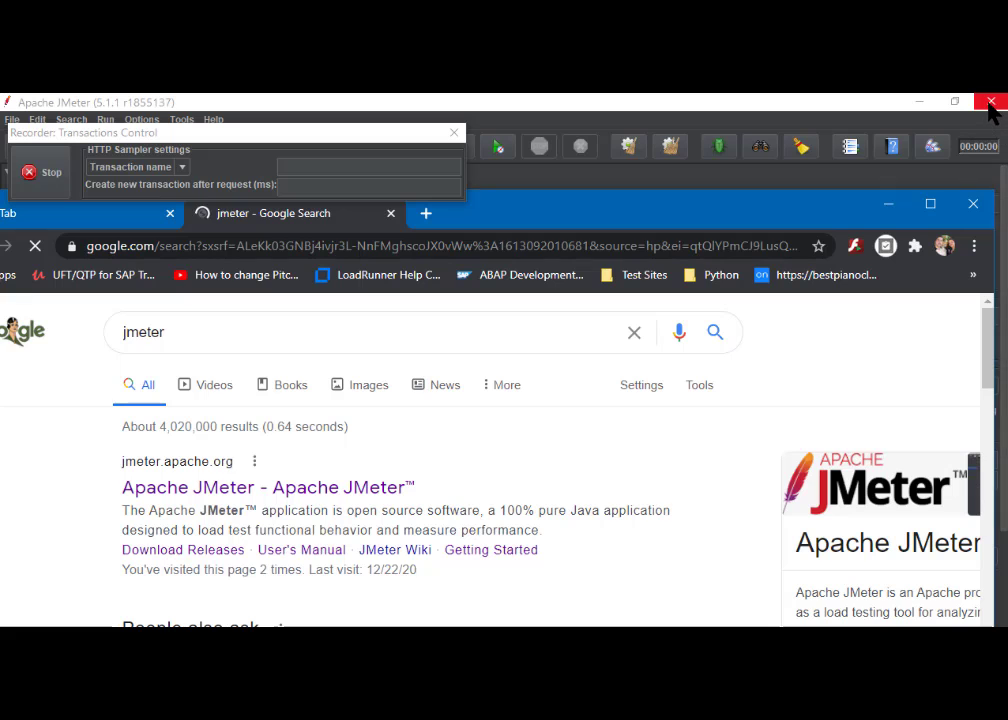
{"action": "left_click", "coordinate": [971, 211]}
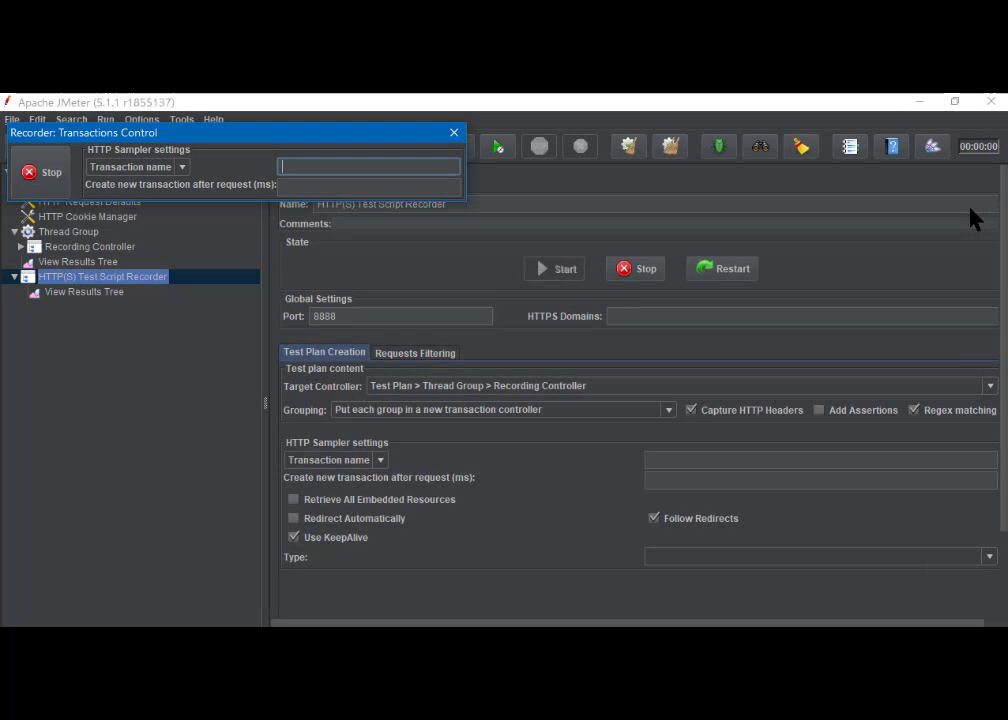
- Stop the JMeter recording and expand the Recording Controller to list the recorded requests
{"action": "left_click", "coordinate": [37, 180]}
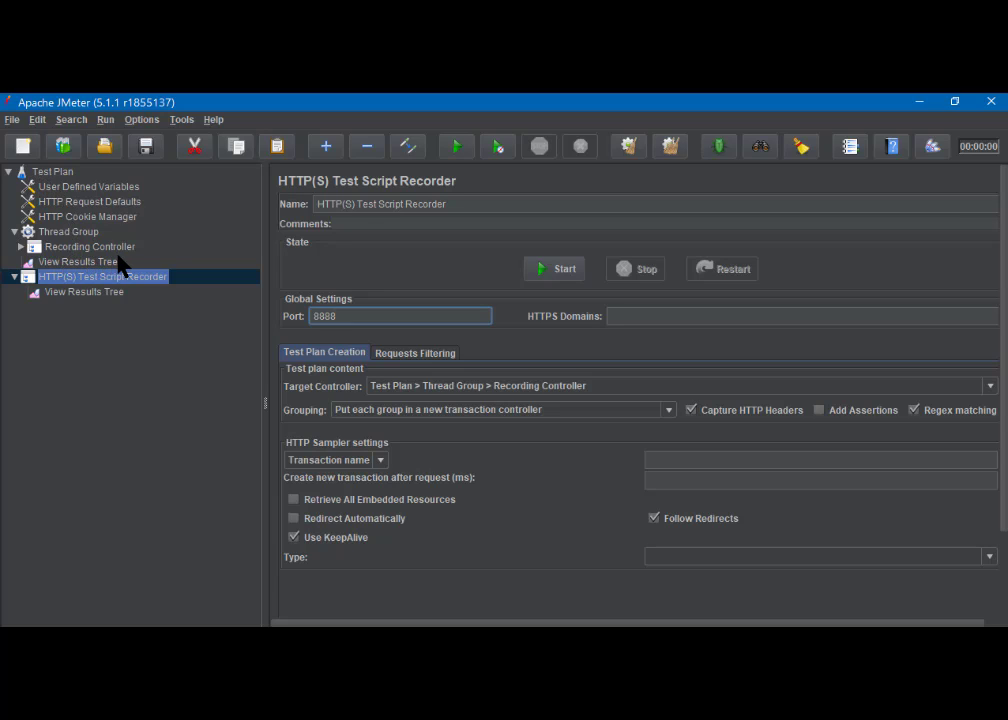
{"action": "left_click", "coordinate": [21, 248]}
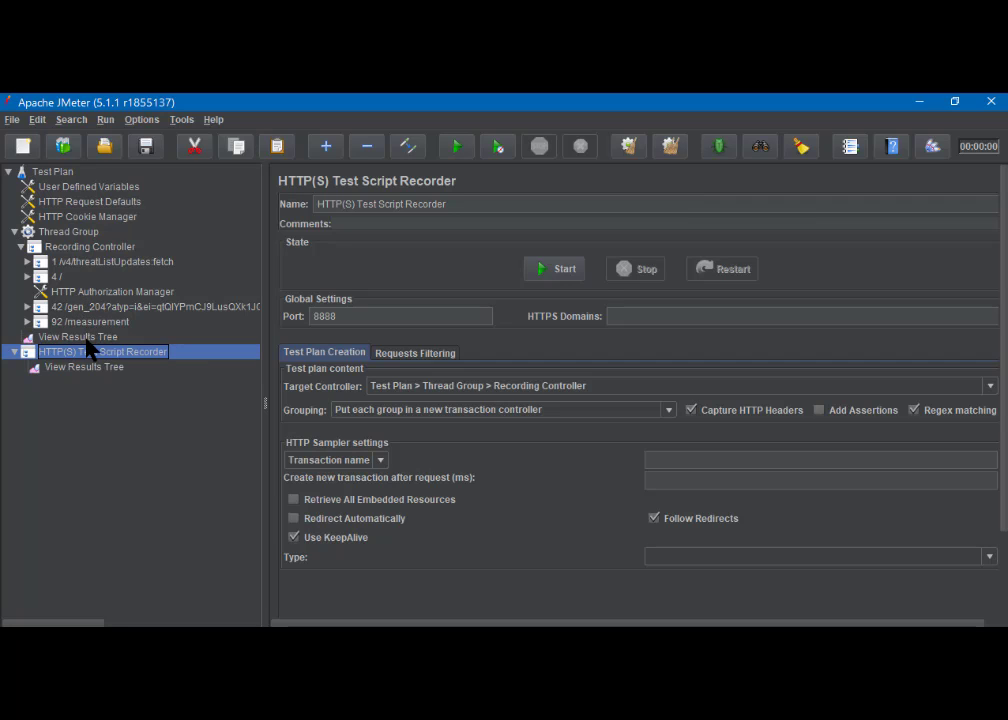
- Examine the recorded 1 /v4/threatListUpdates:fetch and 4 / transactions and the requests they contain, then collapse the 4 / transaction
{"action": "left_click", "coordinate": [91, 263]}
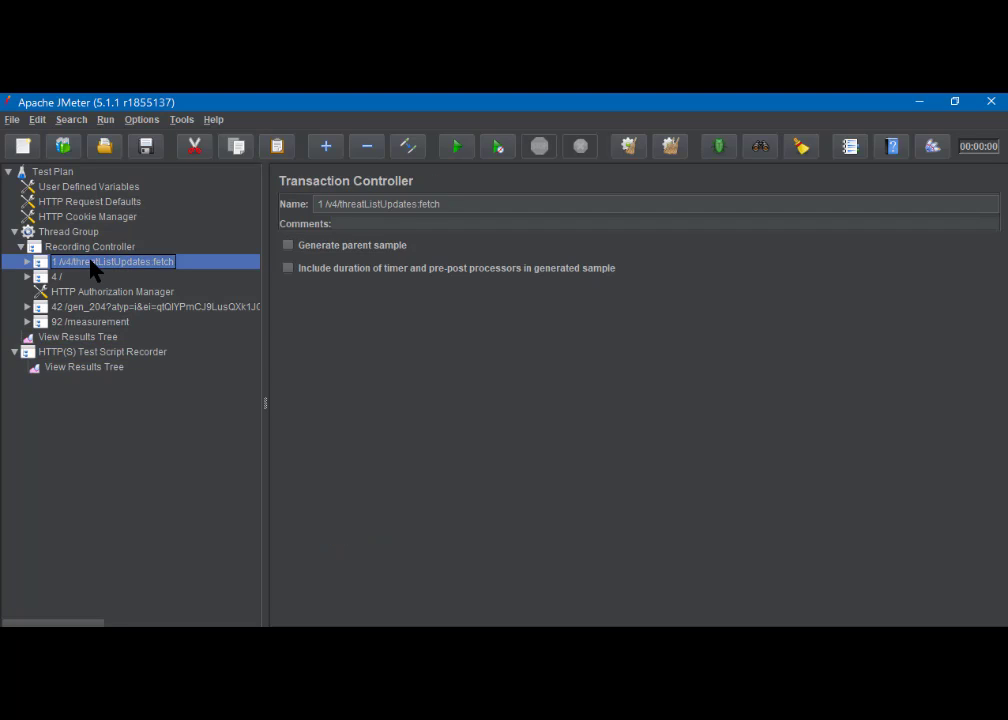
{"action": "left_click", "coordinate": [78, 276]}
{"action": "left_click", "coordinate": [27, 262]}
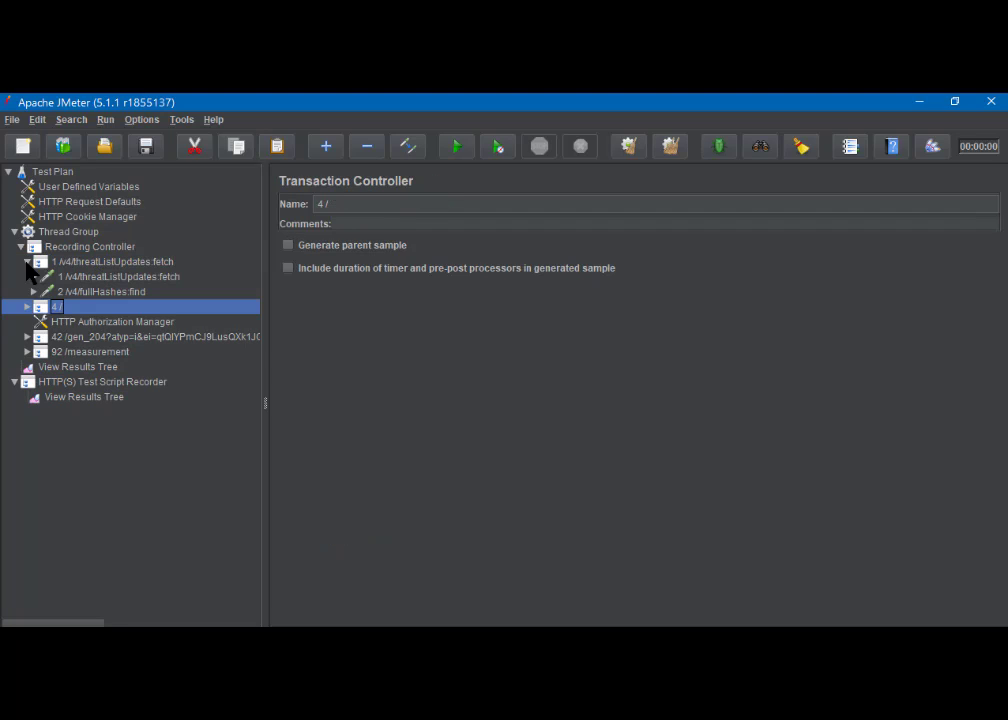
{"action": "left_click", "coordinate": [99, 278]}
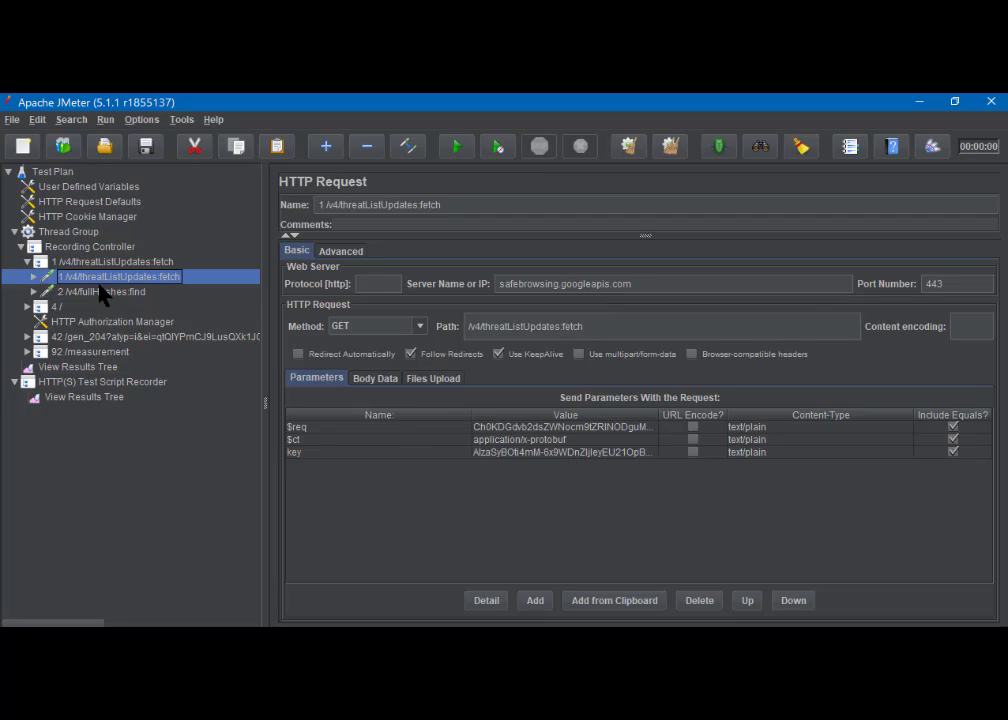
{"action": "left_click", "coordinate": [54, 309]}
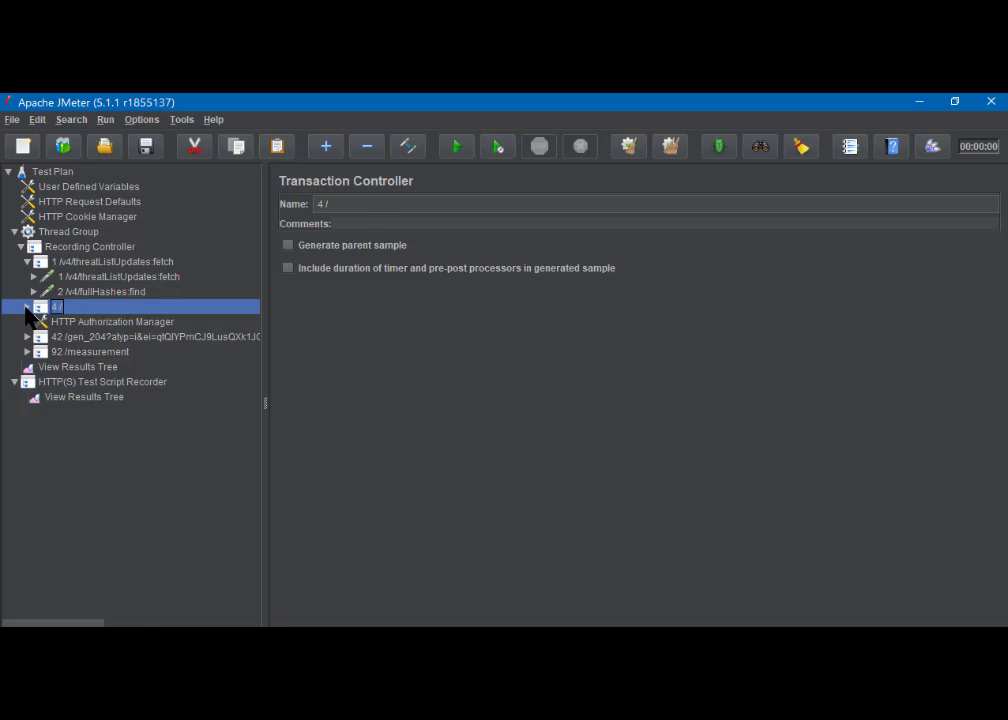
{"action": "left_click", "coordinate": [27, 307]}
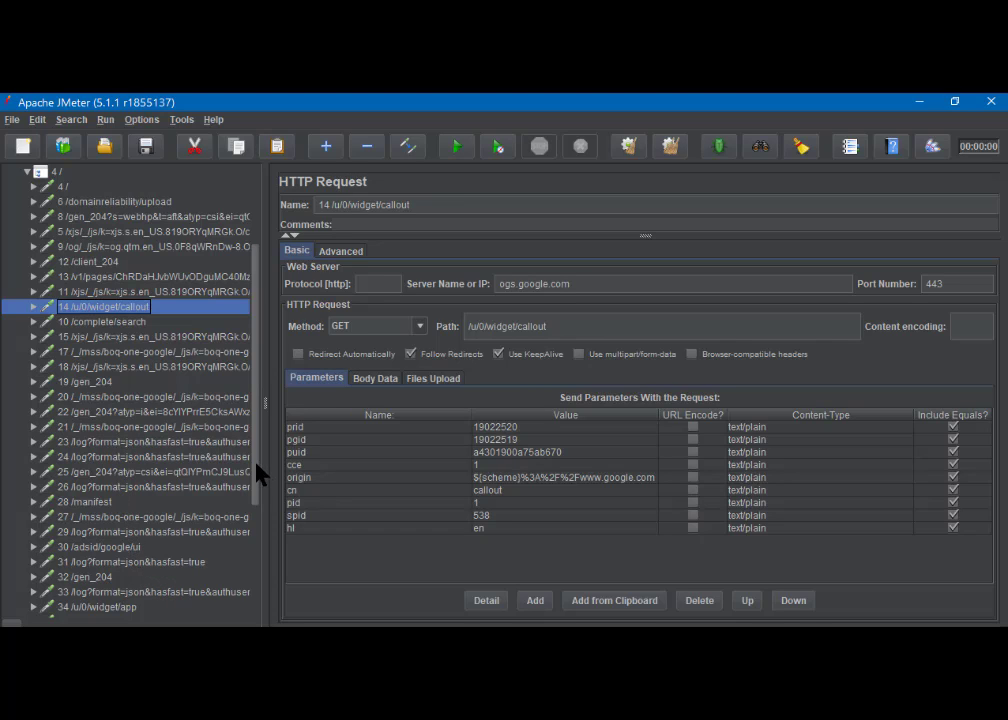
{"action": "left_click_drag", "start_coordinate": [257, 470], "coordinate": [255, 581]}
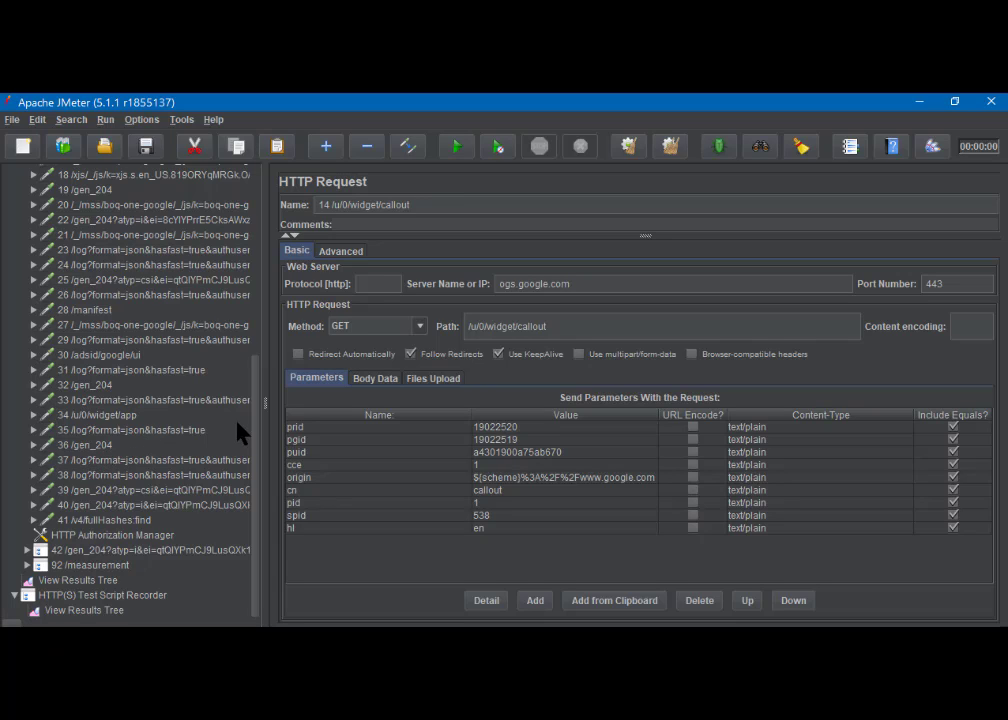
{"action": "left_click_drag", "start_coordinate": [254, 432], "coordinate": [254, 283]}
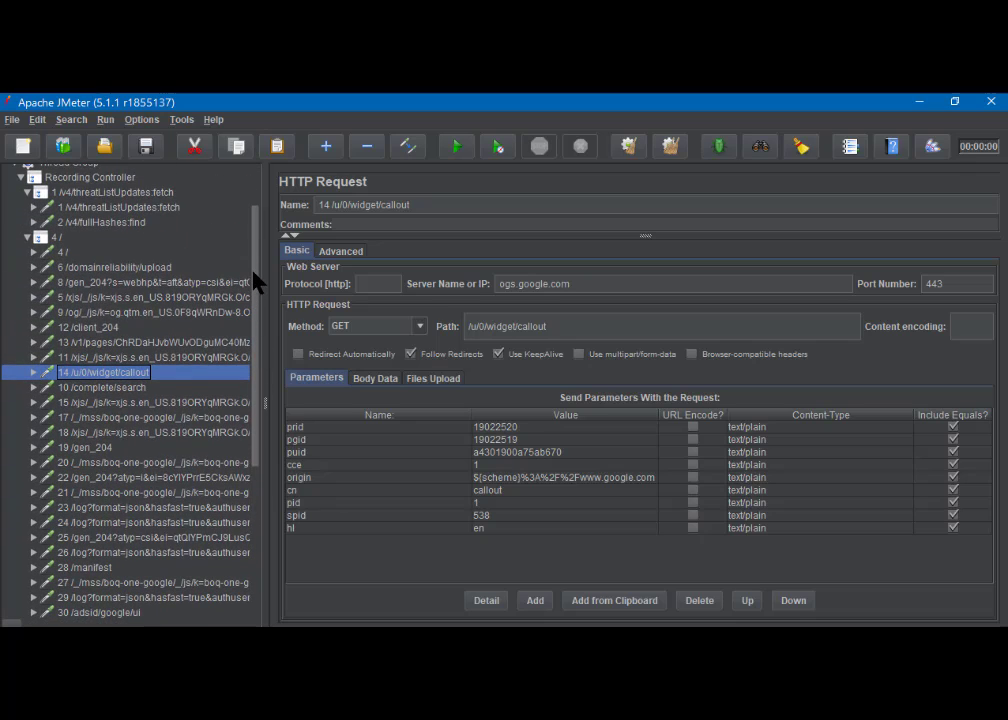
{"action": "left_click", "coordinate": [27, 237]}
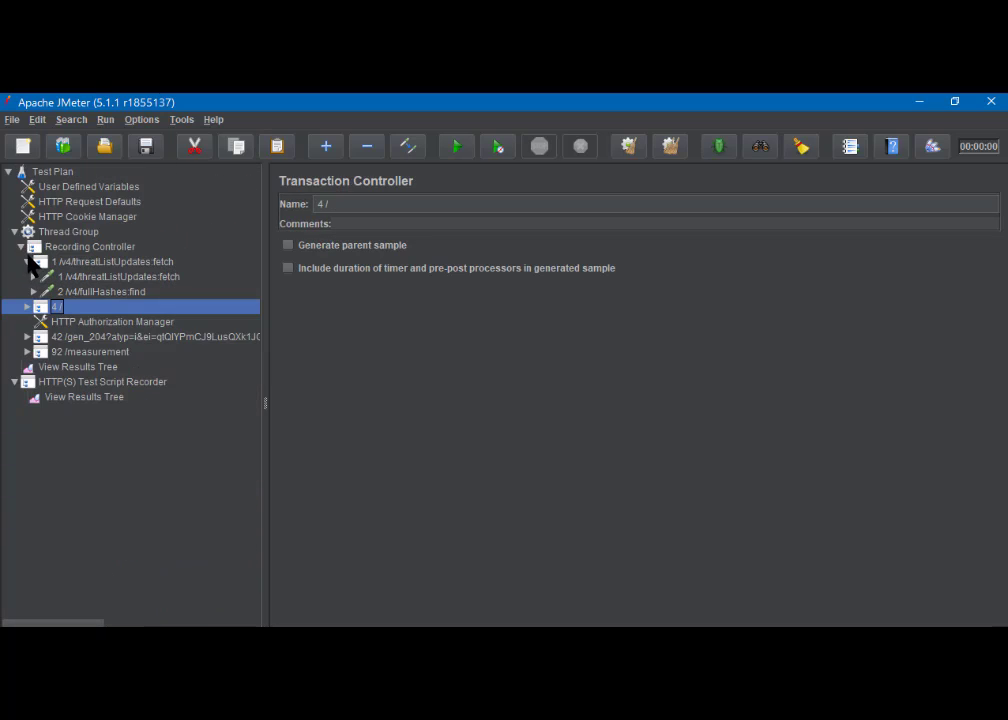
- Expand the 42 /gen_204 transaction and view the parameters of its 67 /search request
{"action": "left_click", "coordinate": [27, 337]}
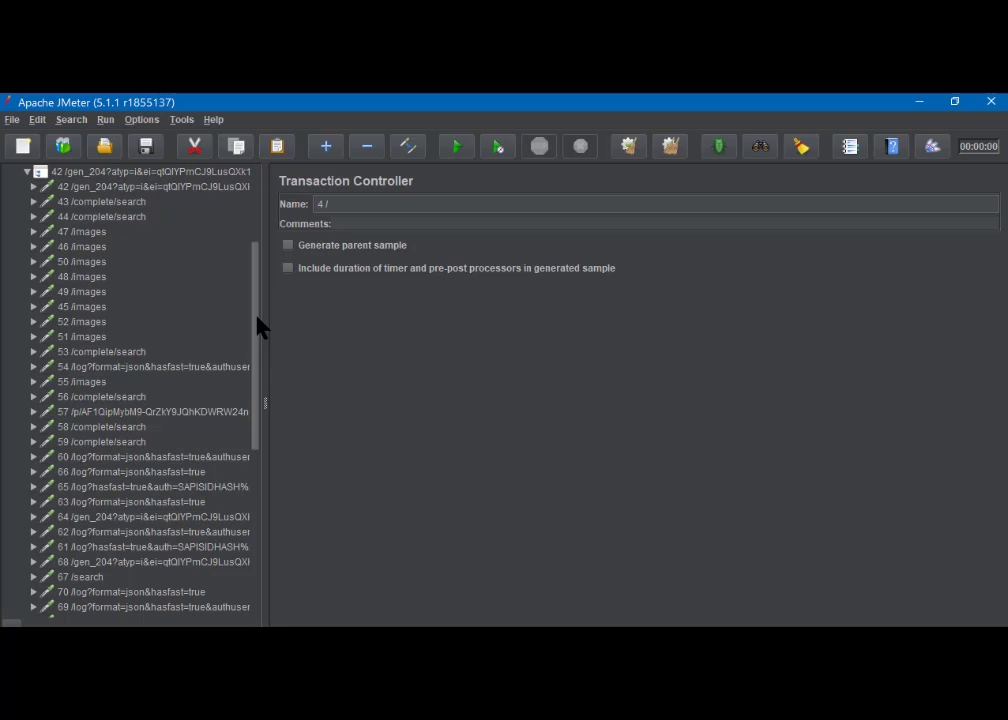
{"action": "left_click_drag", "start_coordinate": [257, 330], "coordinate": [252, 372]}
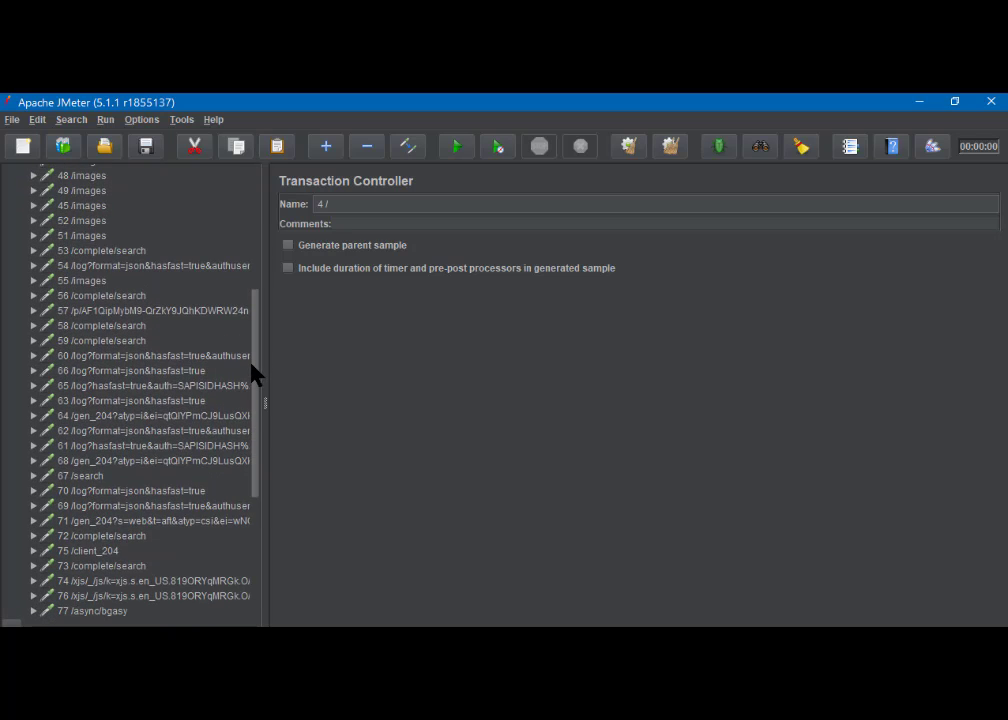
{"action": "left_click_drag", "start_coordinate": [252, 372], "coordinate": [252, 403]}
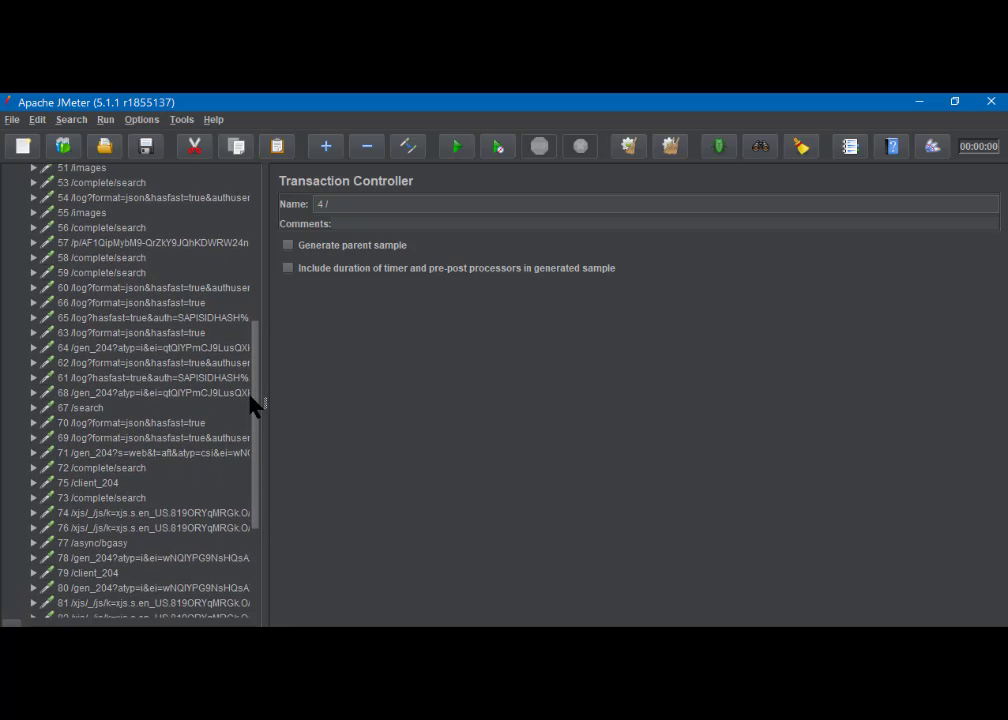
{"action": "left_click", "coordinate": [88, 408]}
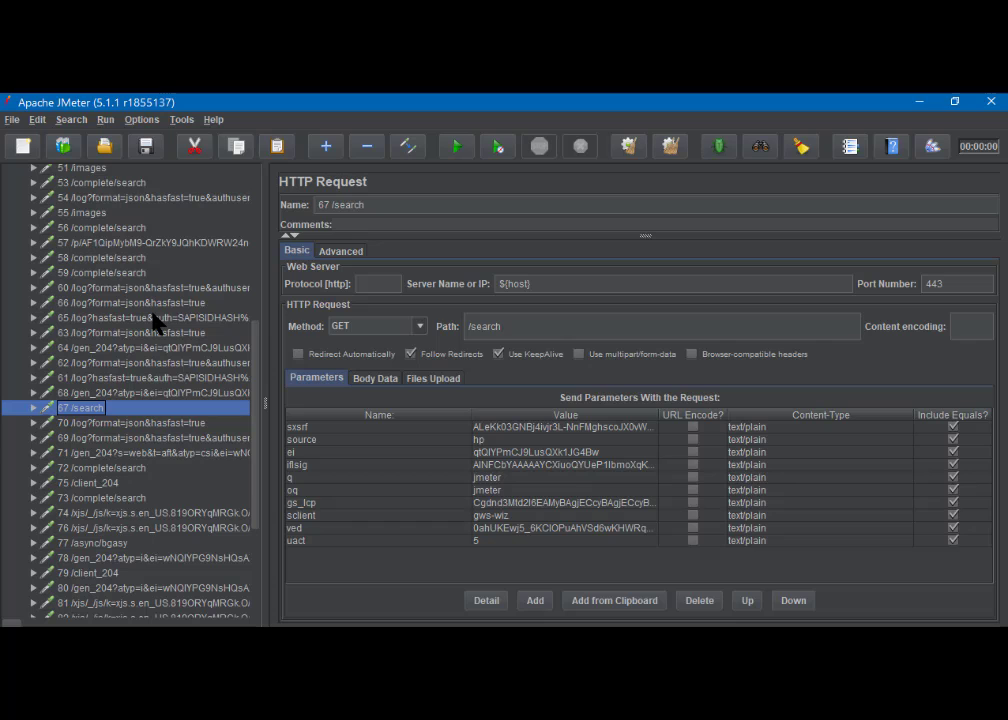
- Expand the 4 / transaction again and view the settings of its first HTTP request, 4 /
{"action": "scroll", "coordinate": [155, 320], "scroll_direction": "up", "scroll_amount": 2}
{"action": "scroll", "coordinate": [155, 320], "scroll_direction": "up", "scroll_amount": 3}
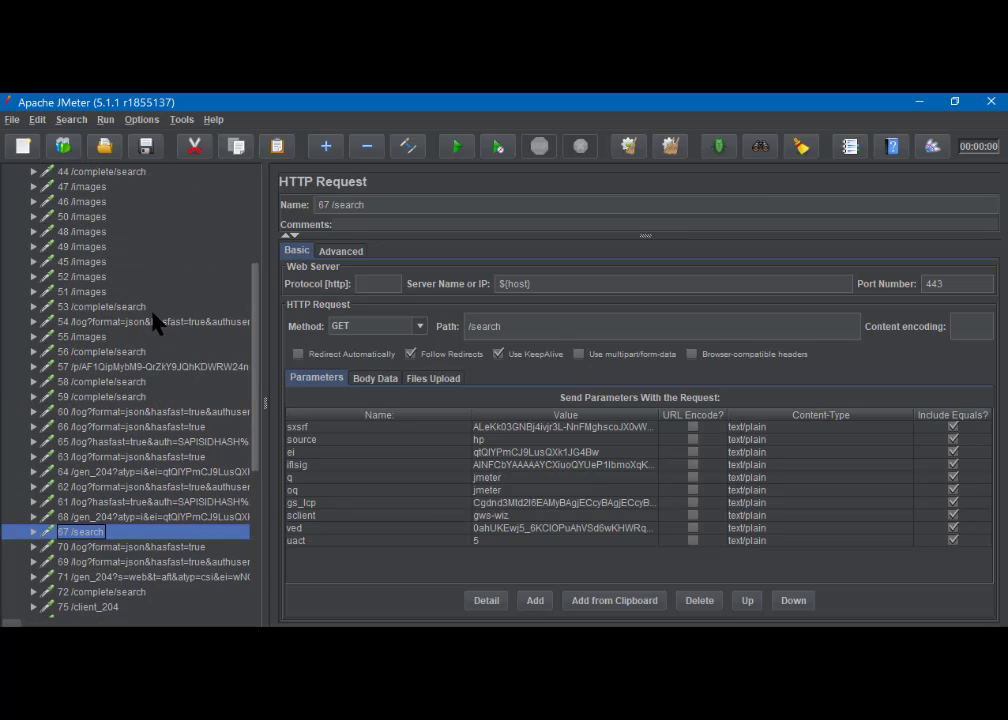
{"action": "scroll", "coordinate": [155, 322], "scroll_direction": "up", "scroll_amount": 1}
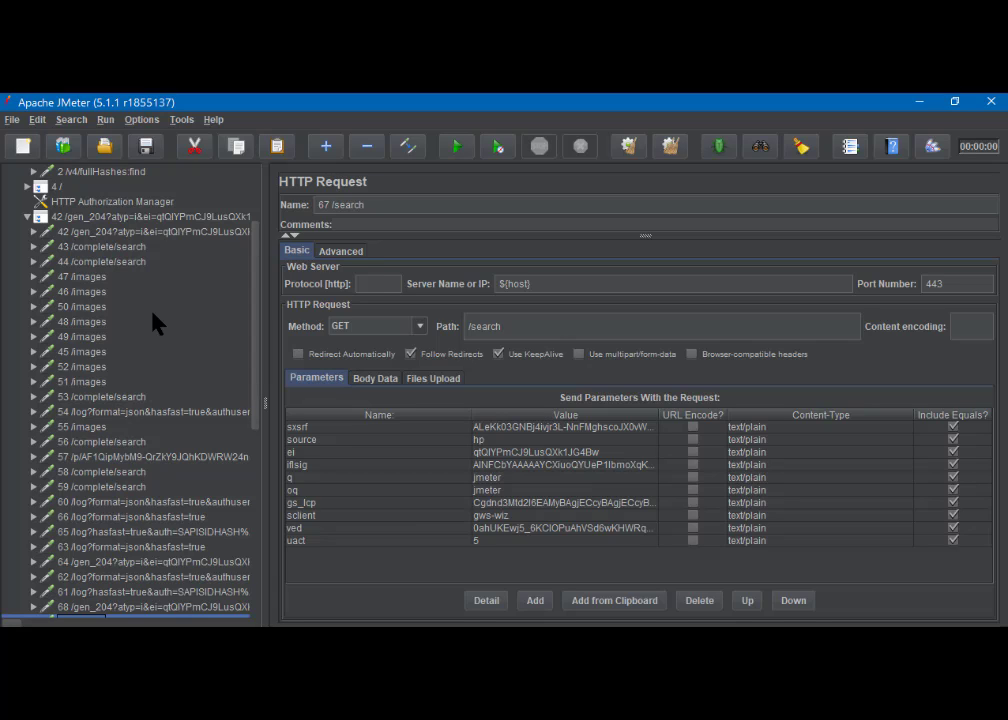
{"action": "scroll", "coordinate": [155, 322], "scroll_direction": "up", "scroll_amount": 1}
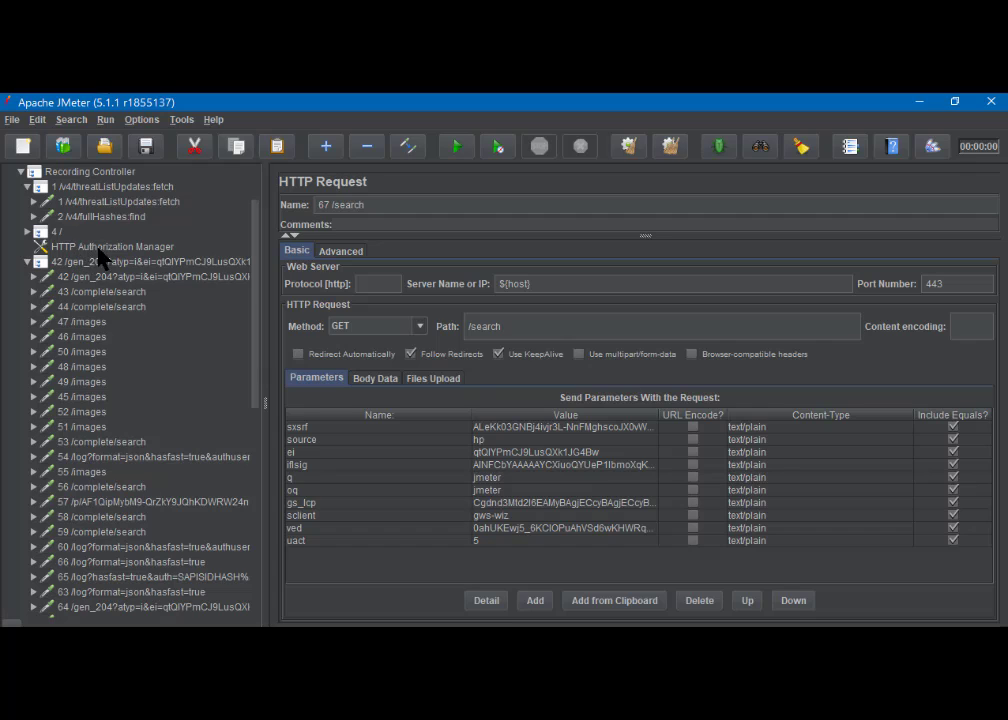
{"action": "left_click", "coordinate": [27, 231]}
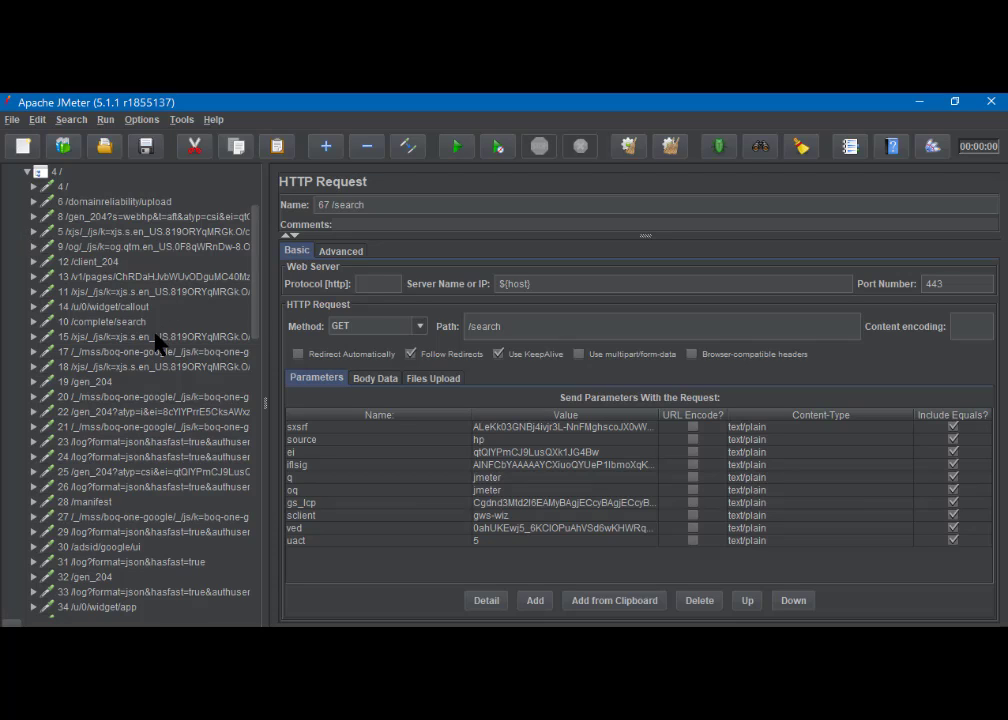
{"action": "left_click", "coordinate": [64, 187]}
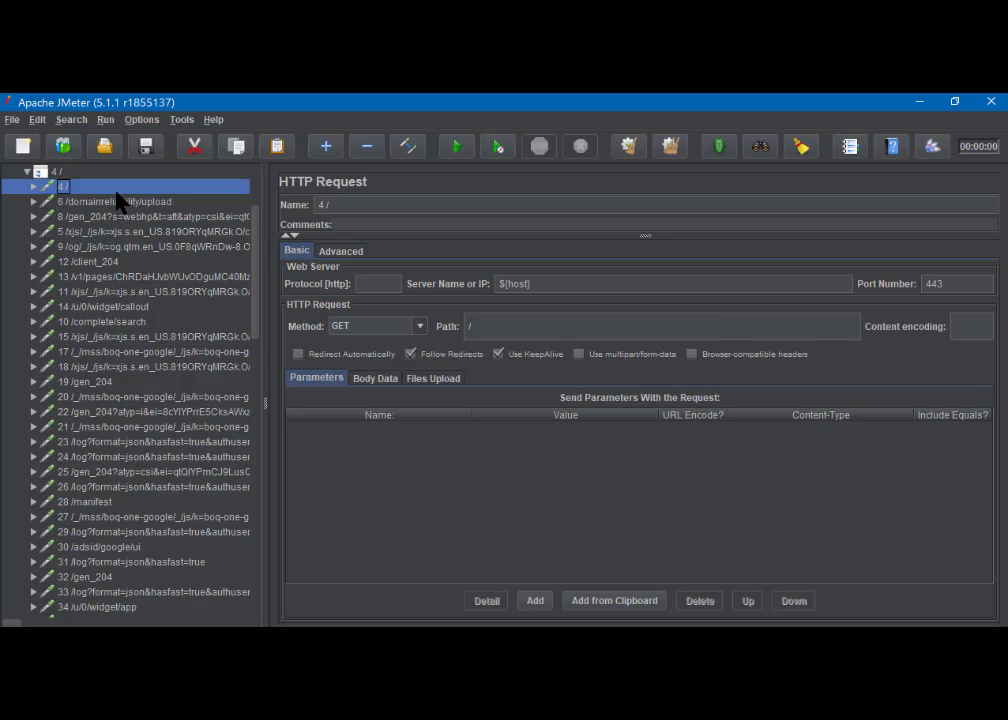
{"action": "scroll", "coordinate": [117, 200], "scroll_direction": "up", "scroll_amount": 3}
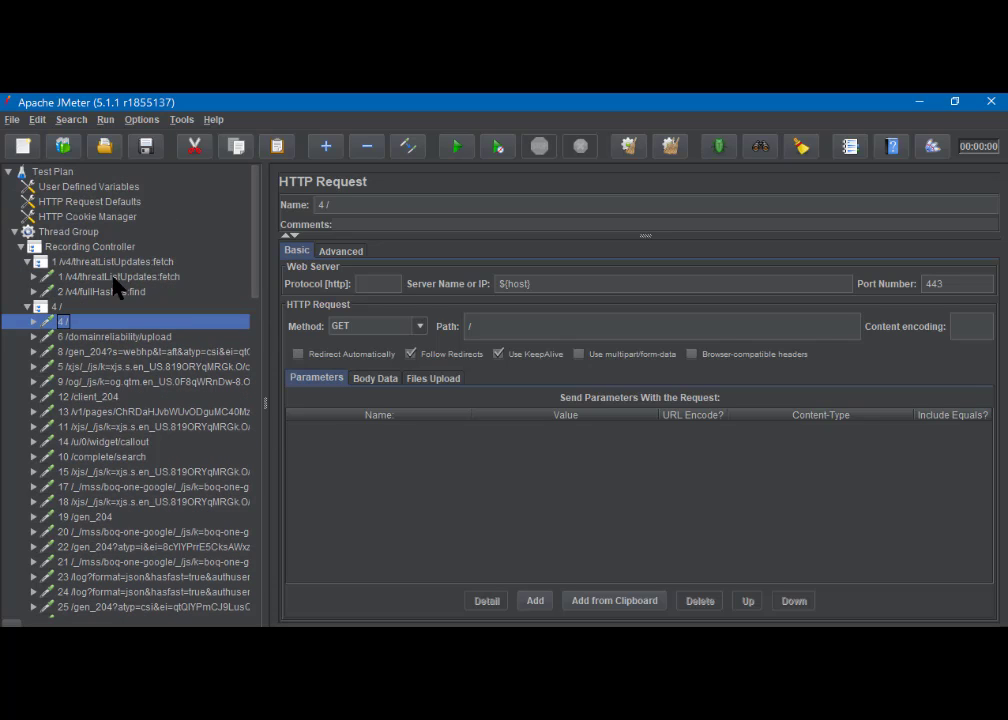
- Collapse the 1 /v4/threatListUpdates:fetch transaction and rename the 4 / transaction controller to Google Home
{"action": "left_click", "coordinate": [28, 261]}
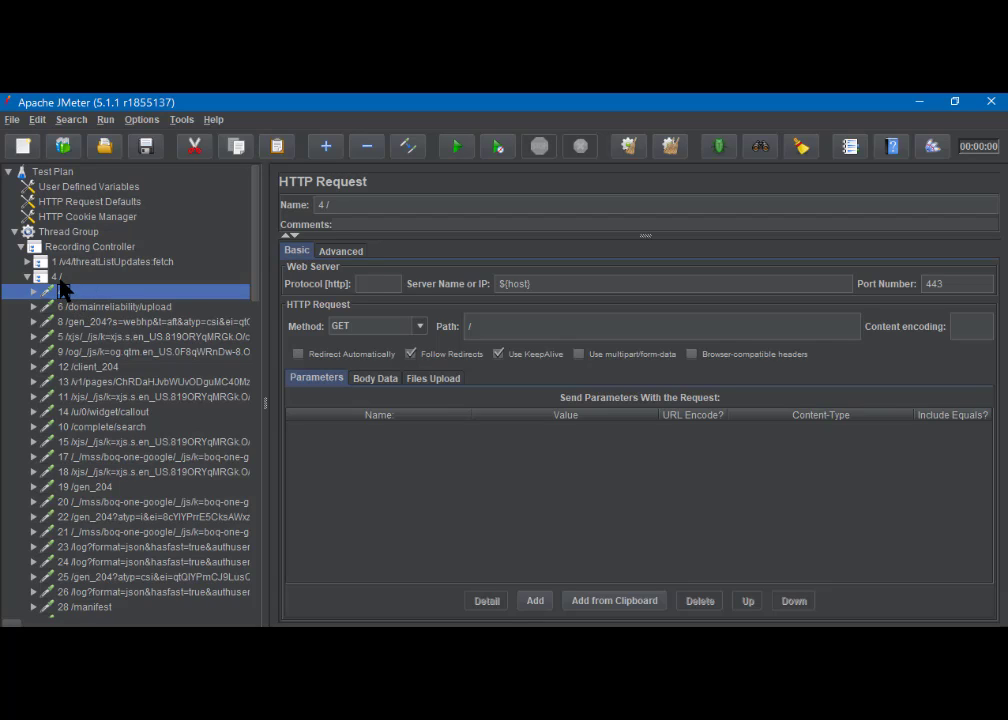
{"action": "left_click", "coordinate": [58, 279]}
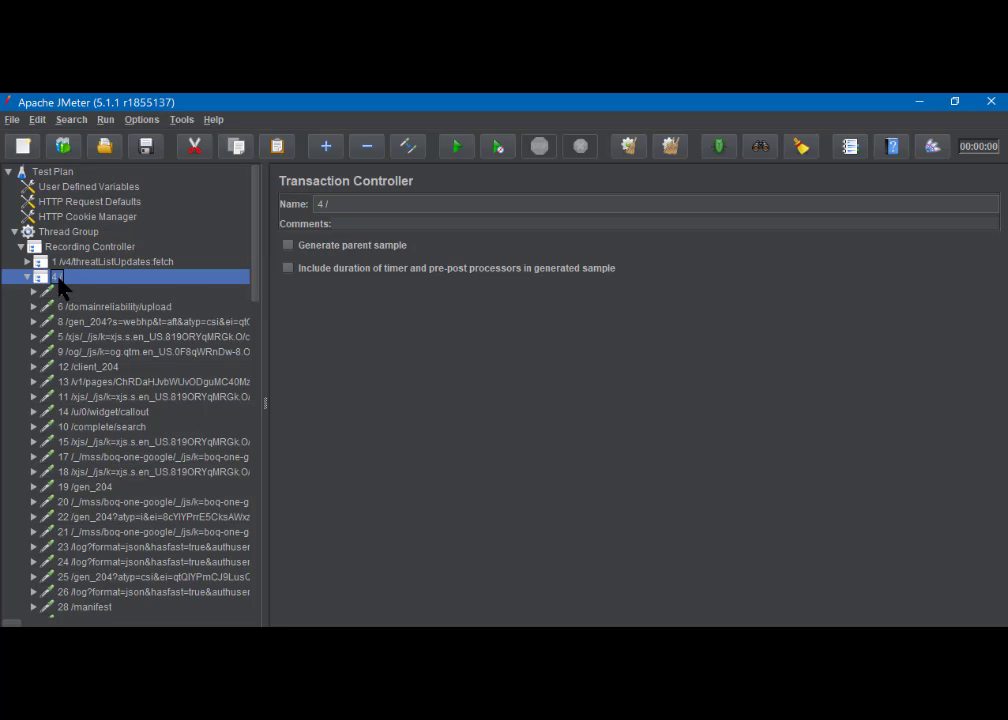
{"action": "left_click", "coordinate": [335, 204]}
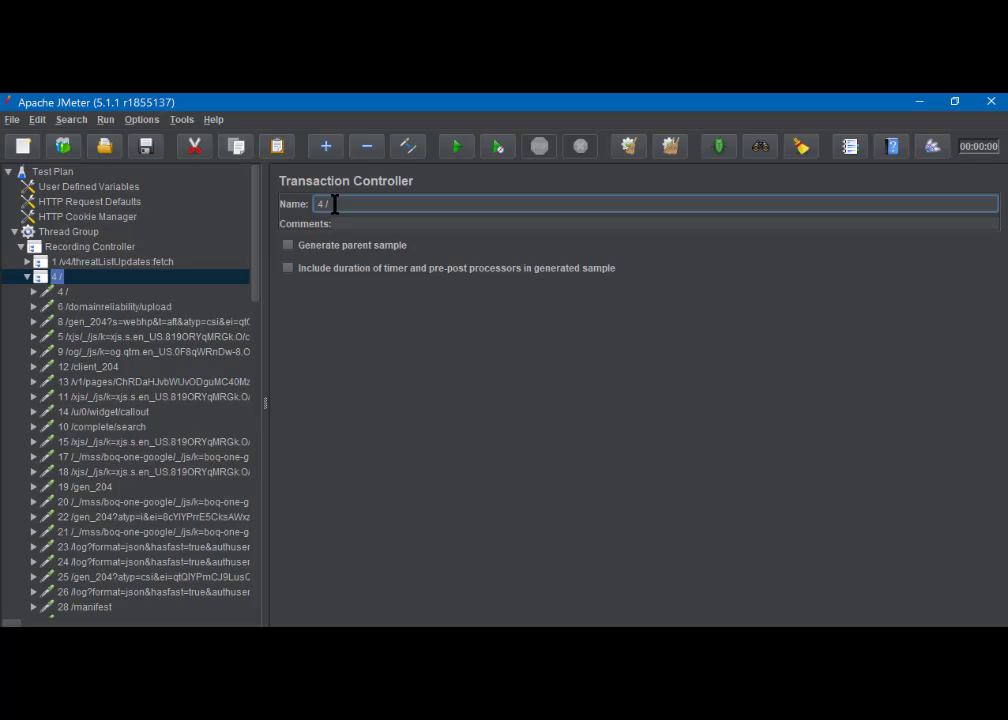
{"action": "key", "text": "BackSpace"}
{"action": "key", "text": "BackSpace"}
{"action": "key", "text": "BackSpace"}
{"action": "type", "text": "Home"}
{"action": "type", "text": "G"}
{"action": "type", "text": "oogle"}
- Rename the 4 / HTTP request inside the Google Home transaction to Google Home Page
{"action": "left_click", "coordinate": [102, 292]}
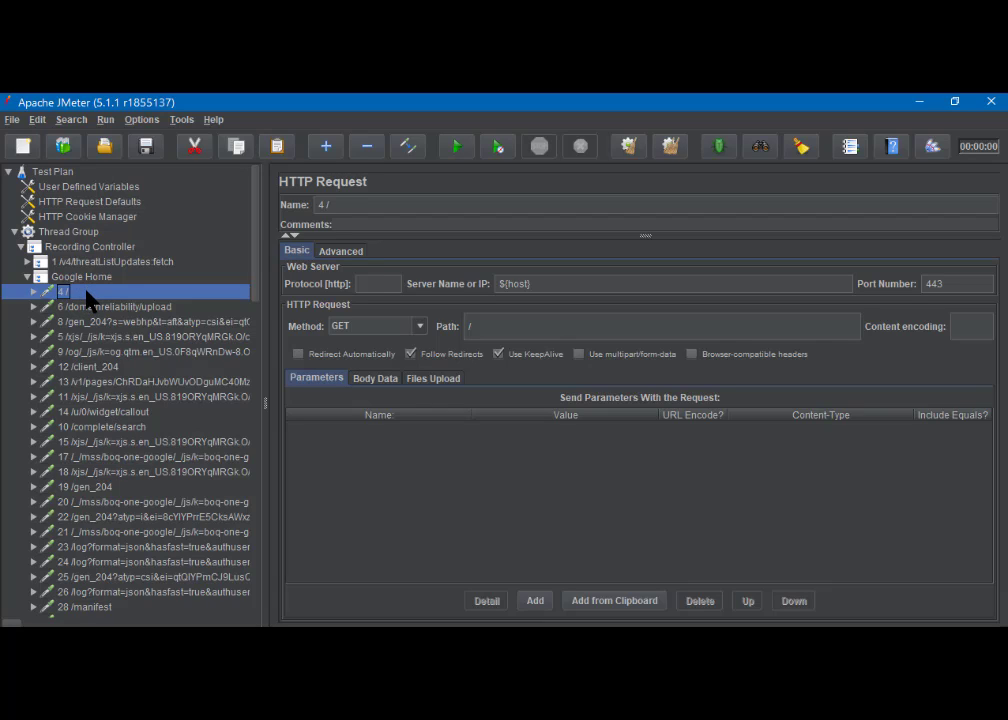
{"action": "left_click", "coordinate": [336, 204]}
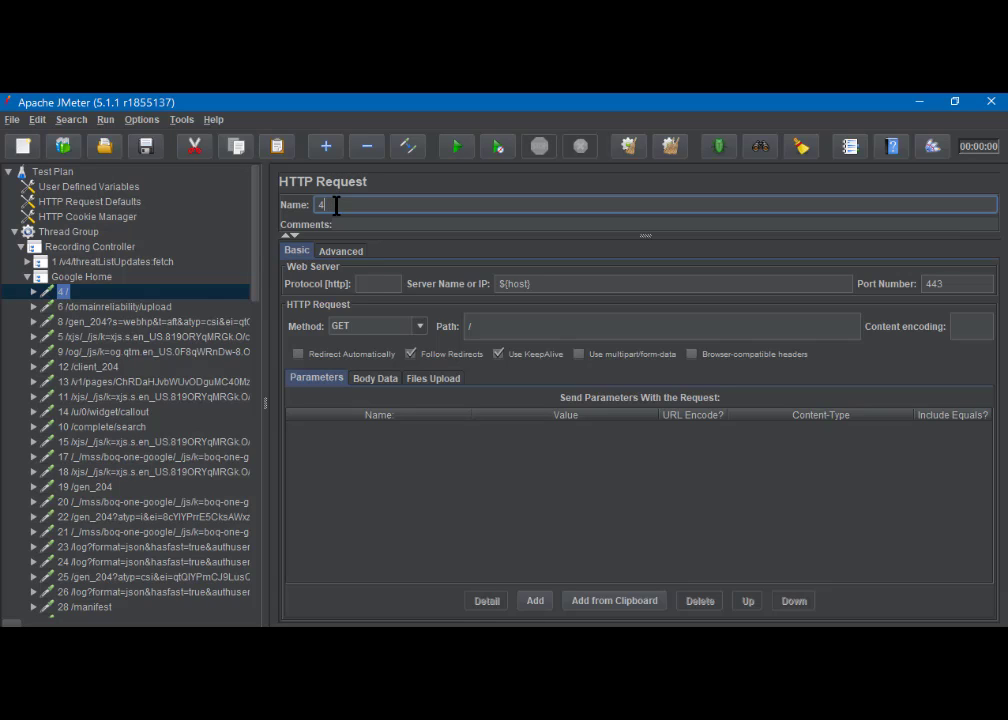
{"action": "type", "text": "Google Home Page"}
{"action": "key", "text": "BackSpace"}
- Examine the 6 /domainreliability/upload request with its child element, and look through the other requests in the Google Home transaction
{"action": "left_click", "coordinate": [93, 308]}
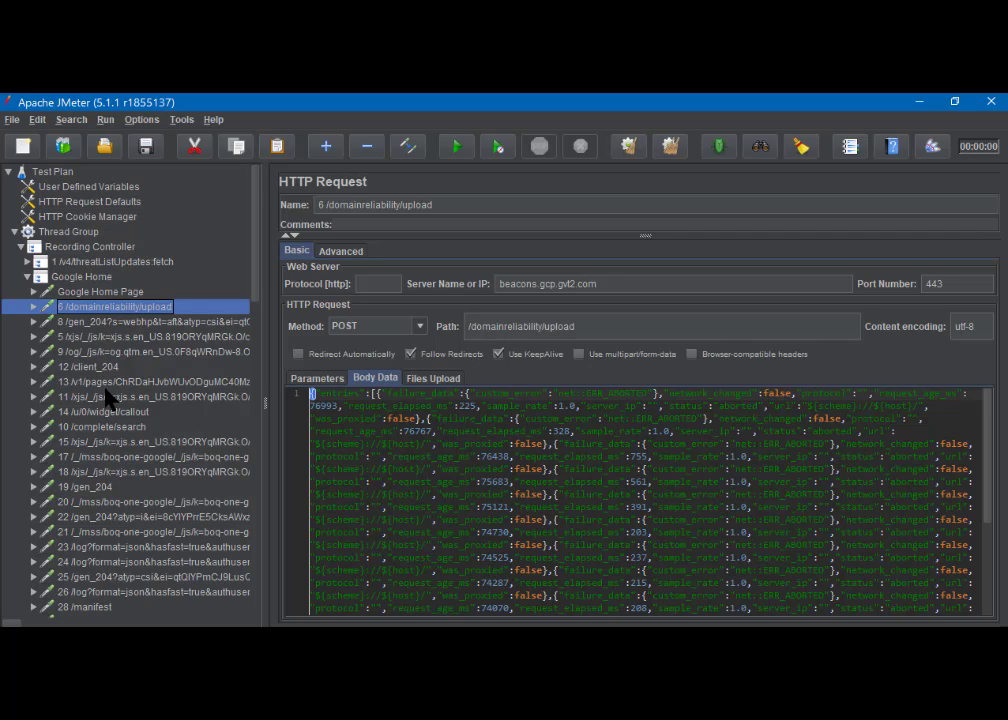
{"action": "scroll", "coordinate": [110, 440], "scroll_direction": "down", "scroll_amount": 6}
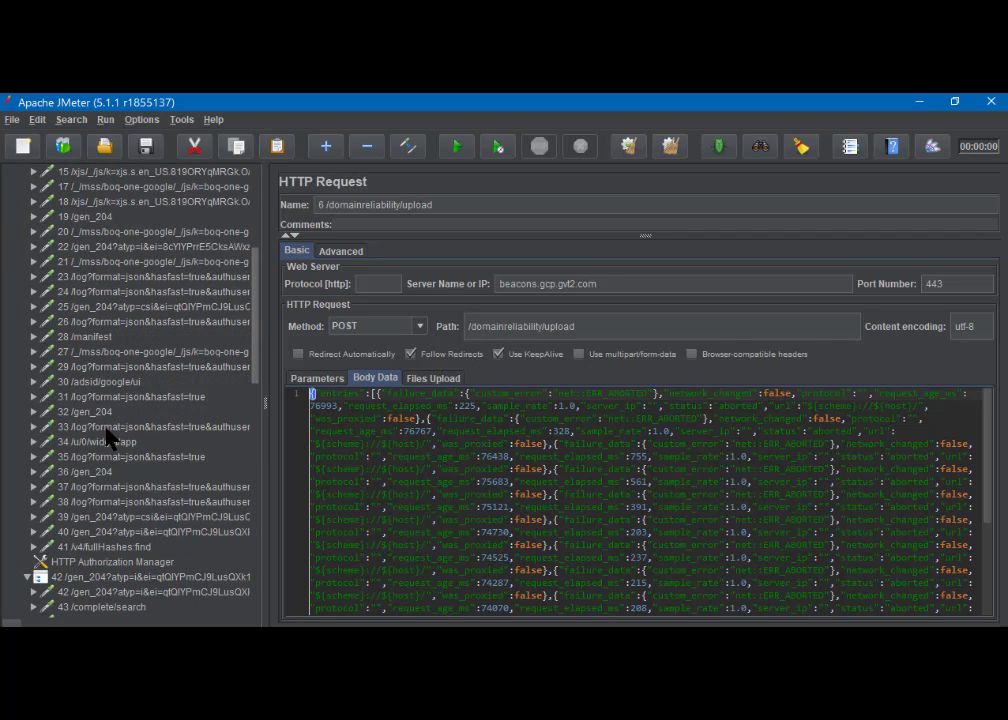
{"action": "scroll", "coordinate": [110, 440], "scroll_direction": "down", "scroll_amount": 2}
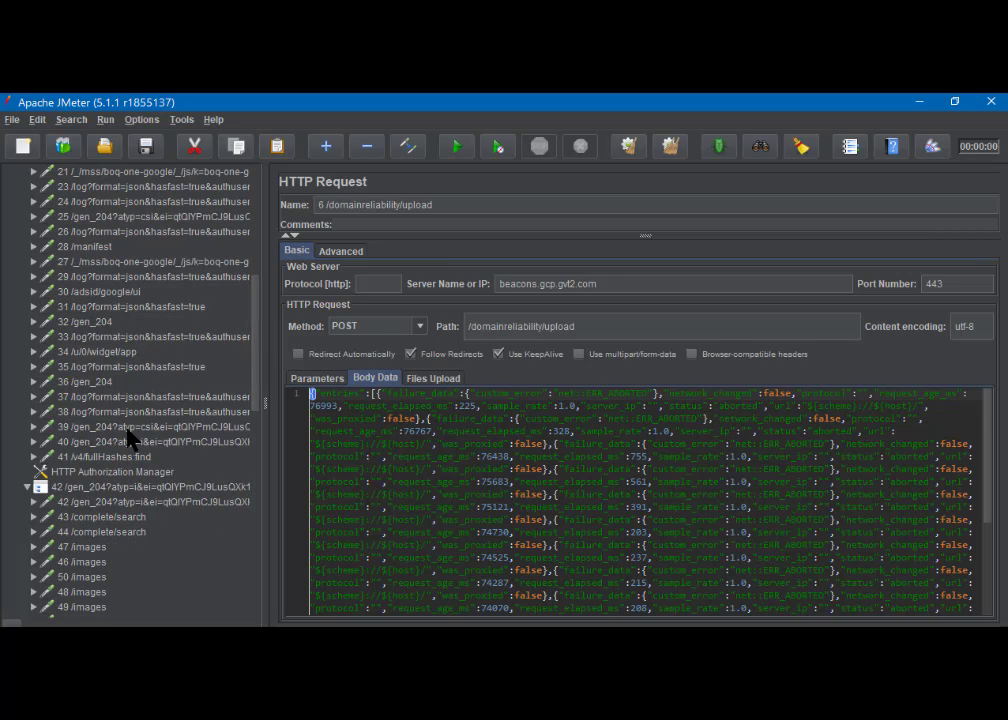
{"action": "scroll", "coordinate": [128, 437], "scroll_direction": "up", "scroll_amount": 8}
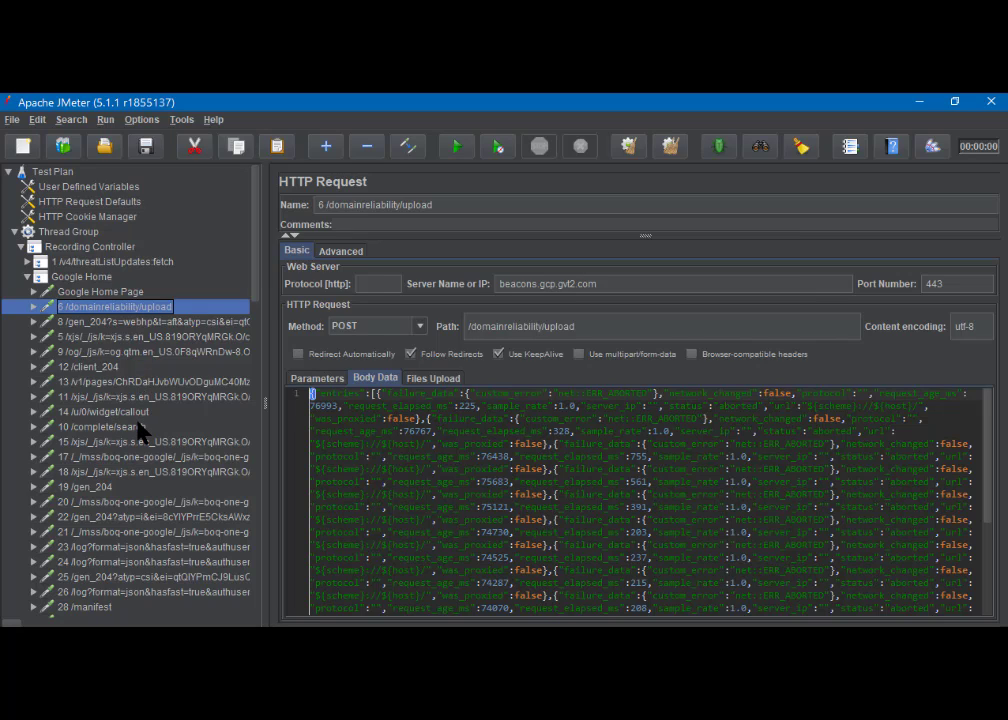
{"action": "left_click", "coordinate": [34, 307]}
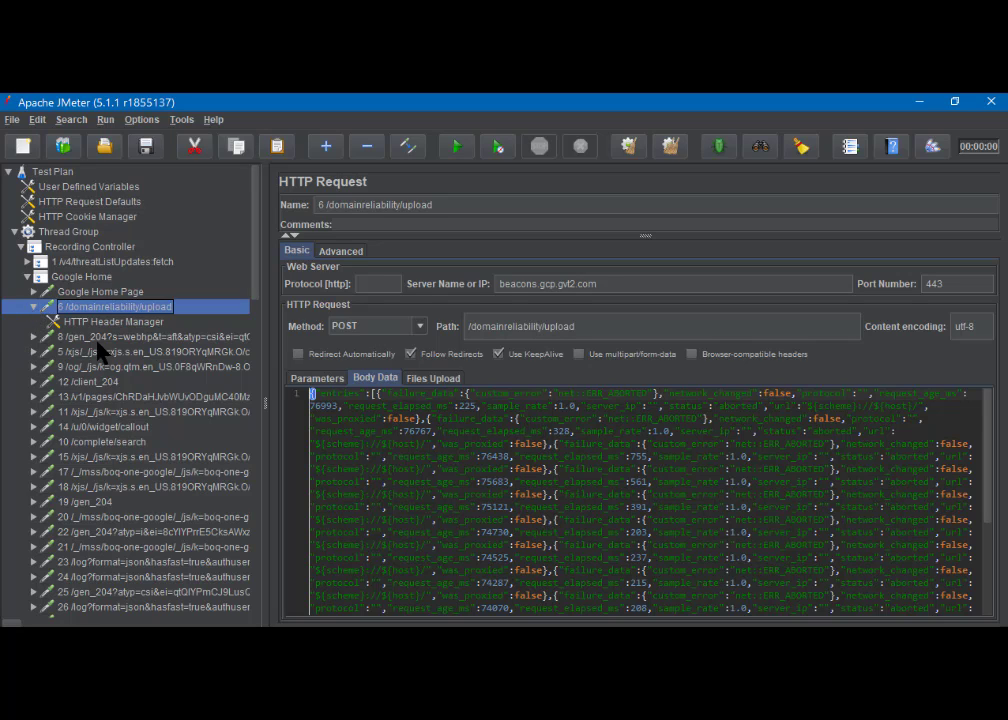
{"action": "left_click", "coordinate": [35, 308]}
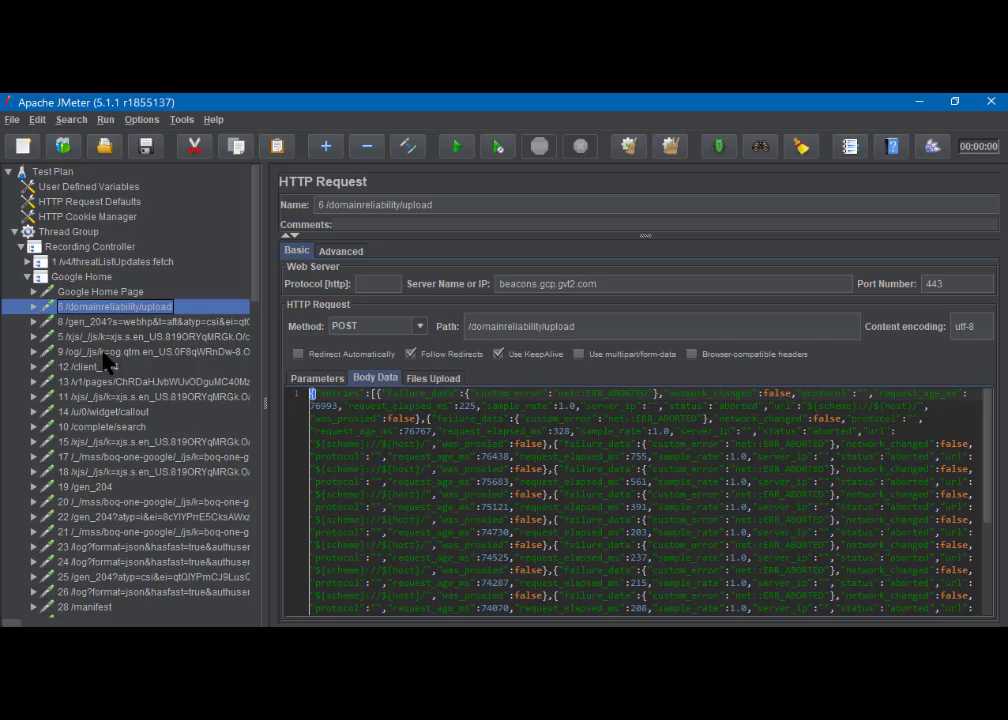
- Rename the 67 /search HTTP request in the 42 /gen_204 transaction to Google Search
{"action": "scroll", "coordinate": [103, 410], "scroll_direction": "down", "scroll_amount": 3}
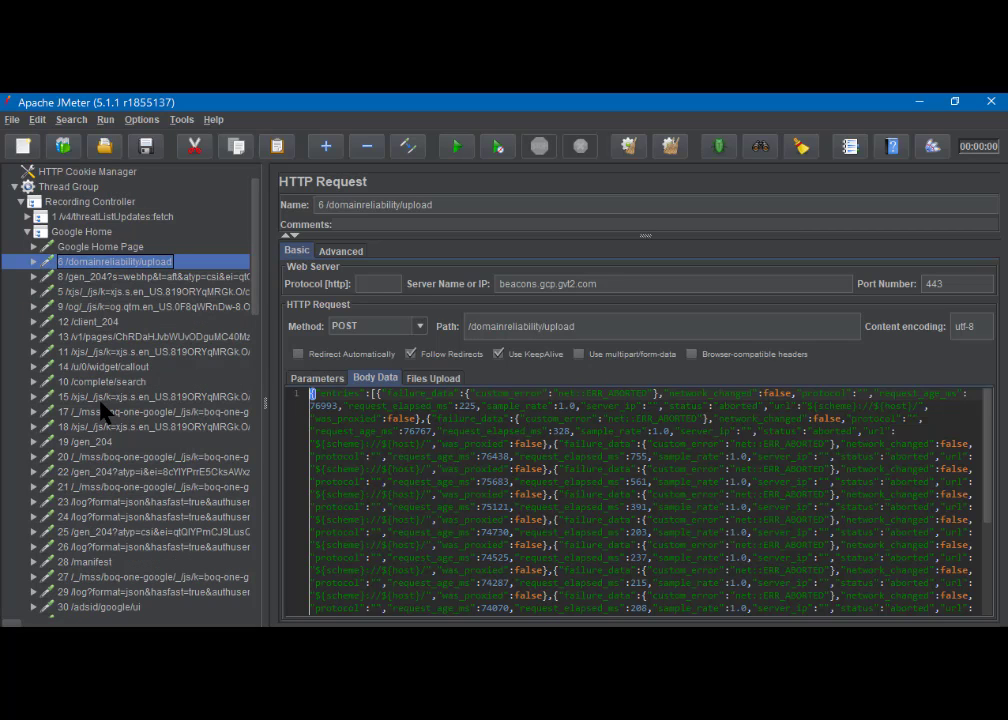
{"action": "scroll", "coordinate": [100, 403], "scroll_direction": "down", "scroll_amount": 7}
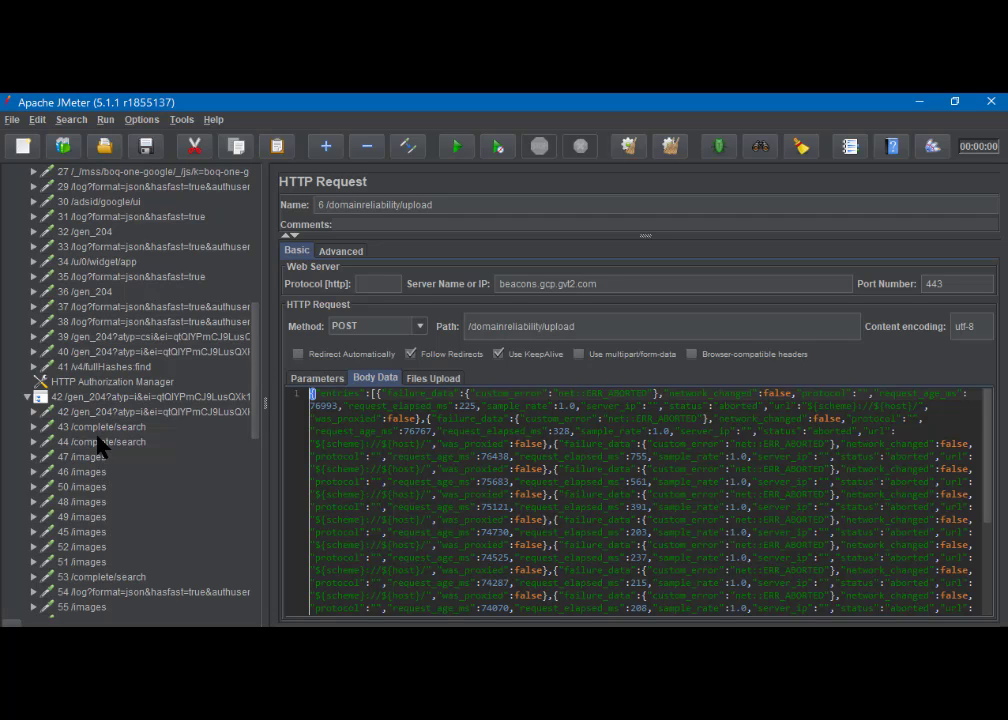
{"action": "scroll", "coordinate": [114, 459], "scroll_direction": "down", "scroll_amount": 4}
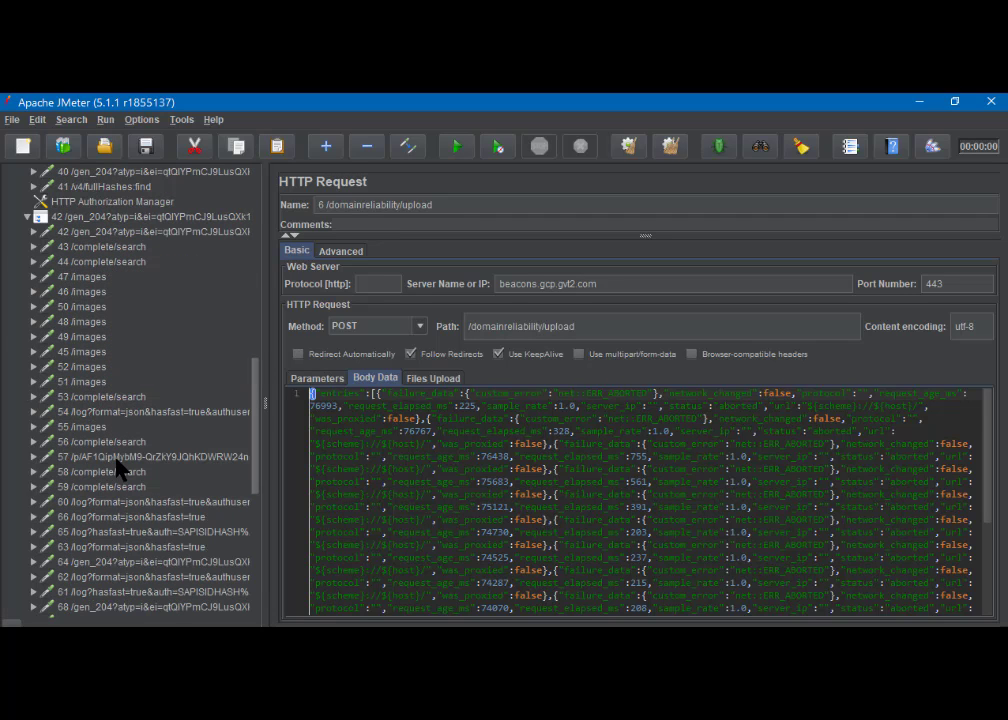
{"action": "scroll", "coordinate": [118, 470], "scroll_direction": "down", "scroll_amount": 6}
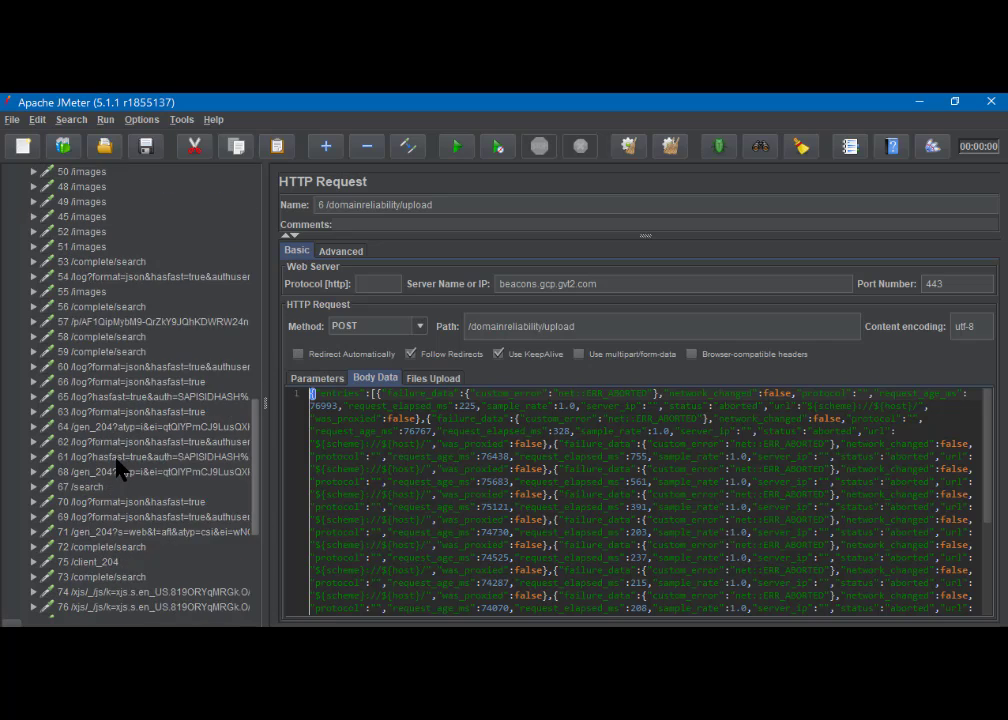
{"action": "scroll", "coordinate": [118, 467], "scroll_direction": "down", "scroll_amount": 1}
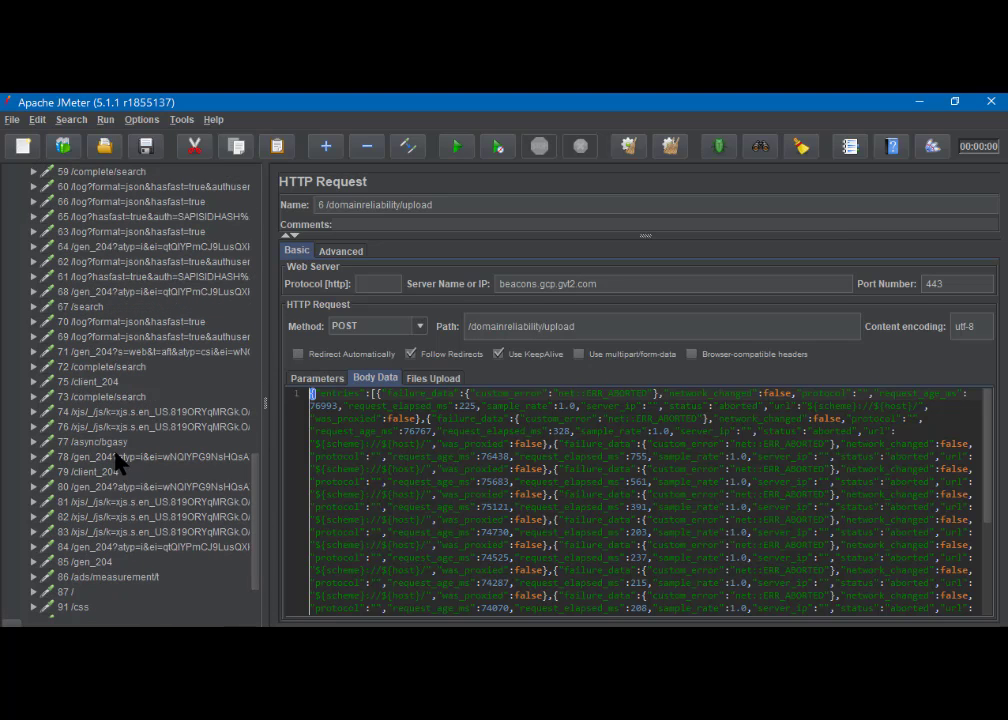
{"action": "left_click", "coordinate": [86, 308]}
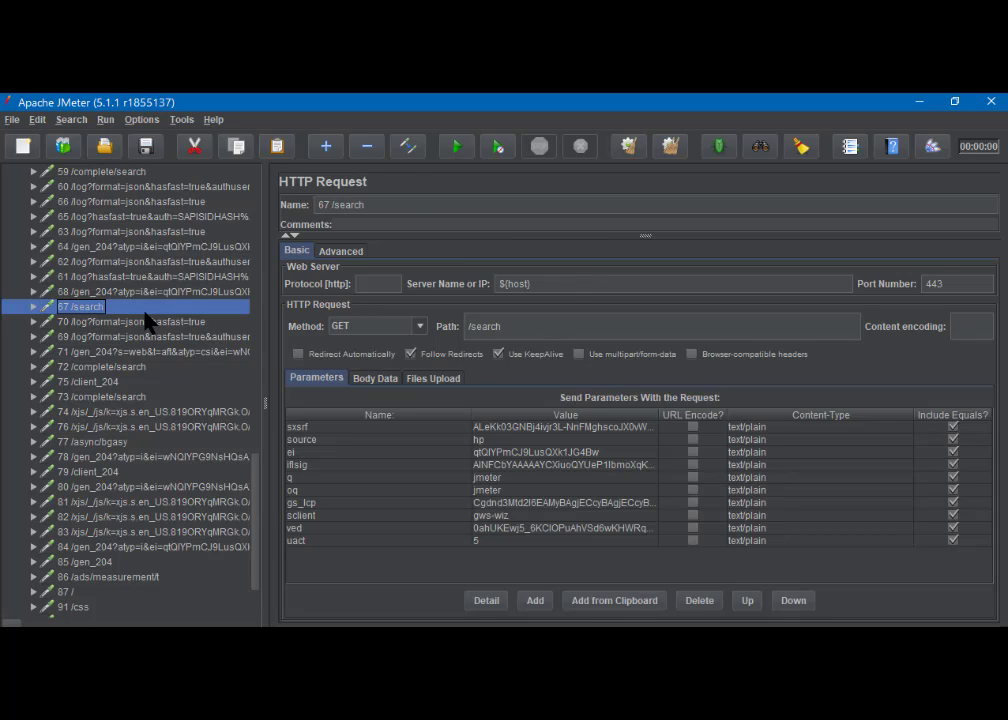
{"action": "triple_click", "coordinate": [376, 203]}
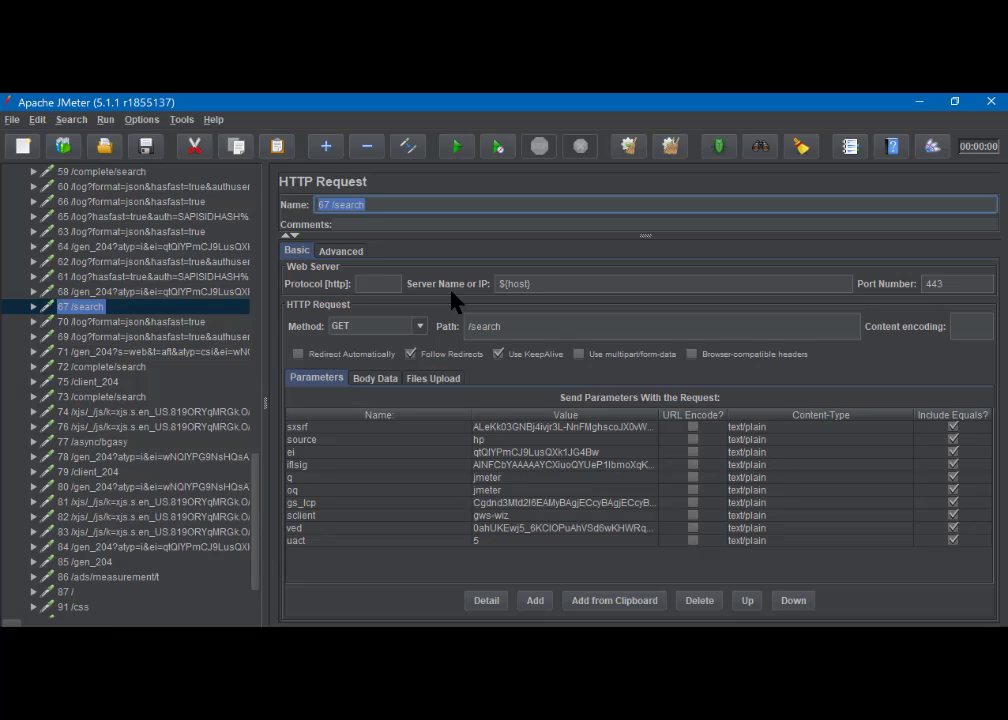
{"action": "type", "text": "Google Search"}
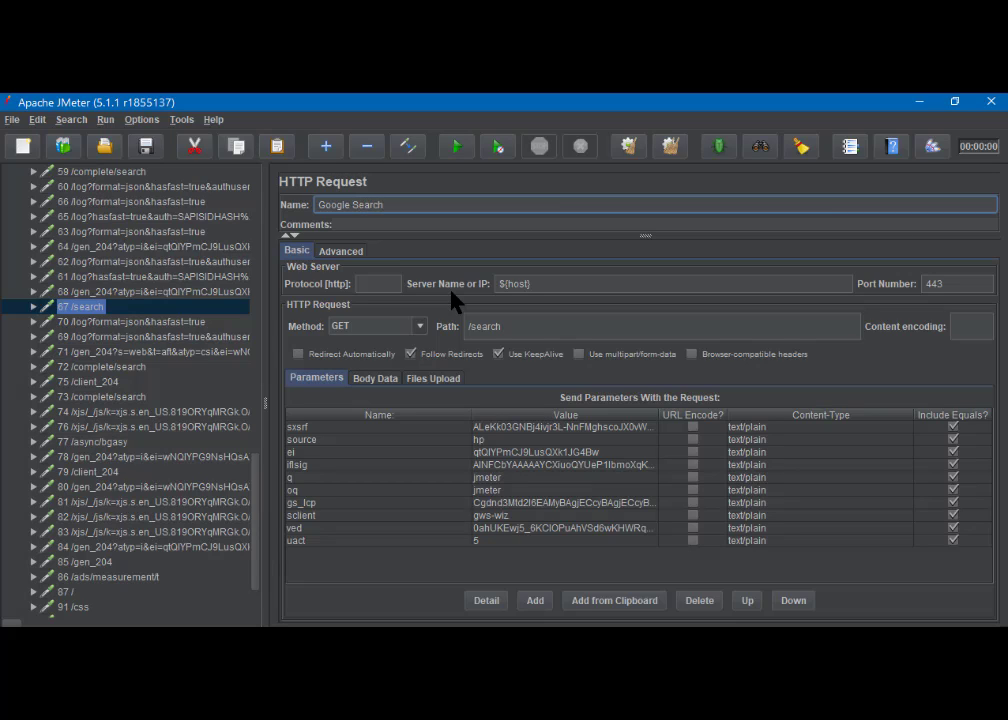
{"action": "left_click", "coordinate": [81, 308]}
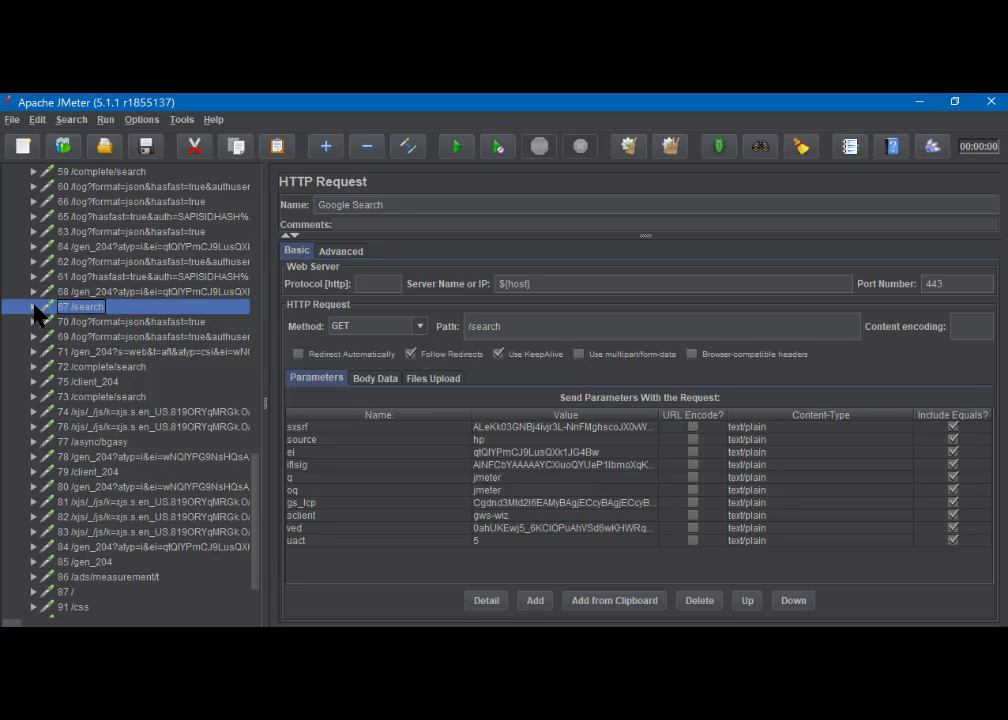
- View the HTTP Header Manager under the Google Search request, collapse that request, and view the settings of the 87 / request
{"action": "left_click", "coordinate": [34, 306]}
{"action": "left_click", "coordinate": [89, 324]}
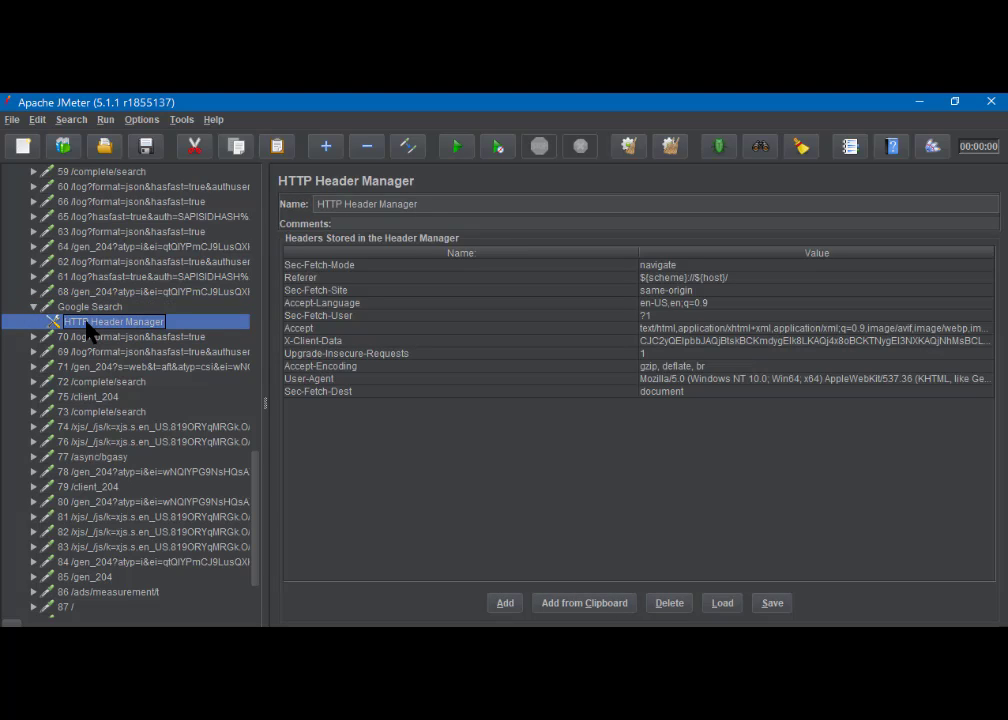
{"action": "left_click", "coordinate": [33, 307]}
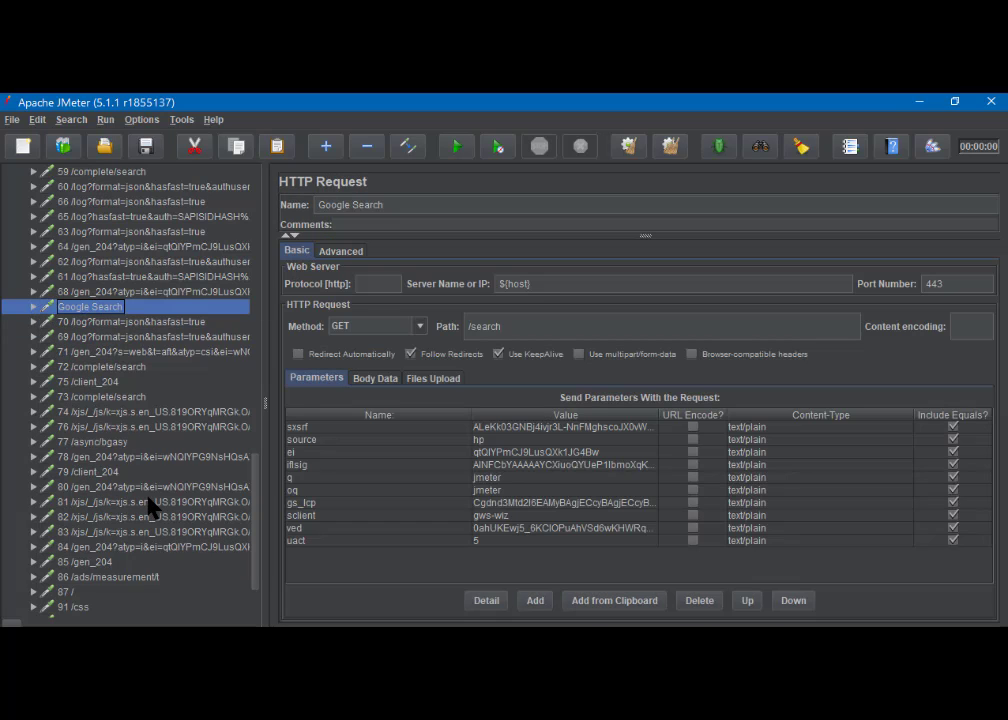
{"action": "left_click", "coordinate": [78, 592]}
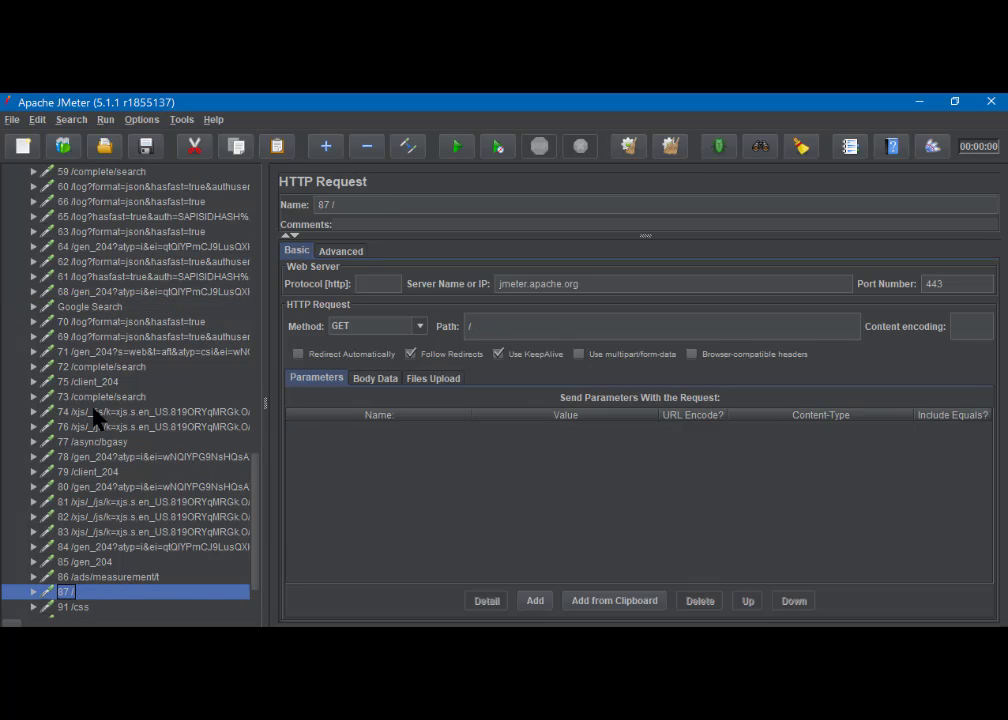
- Delete the 1 /v4/threatListUpdates:fetch transaction controller from the Recording Controller
{"action": "scroll", "coordinate": [97, 418], "scroll_direction": "up", "scroll_amount": 8}
{"action": "scroll", "coordinate": [97, 418], "scroll_direction": "up", "scroll_amount": 3}
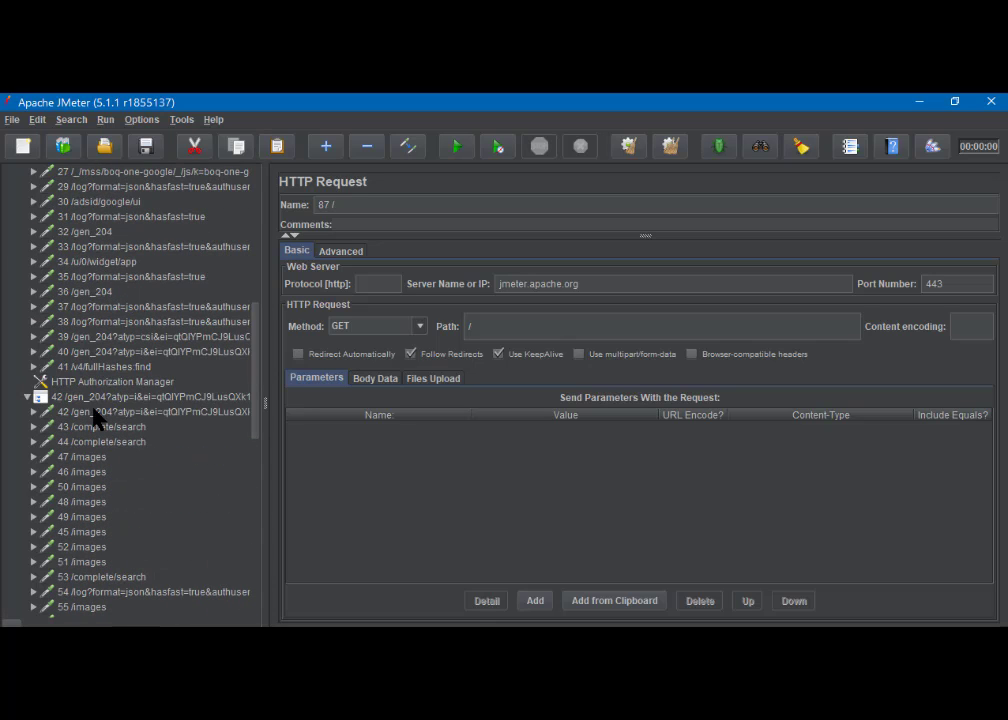
{"action": "scroll", "coordinate": [97, 418], "scroll_direction": "up", "scroll_amount": 10}
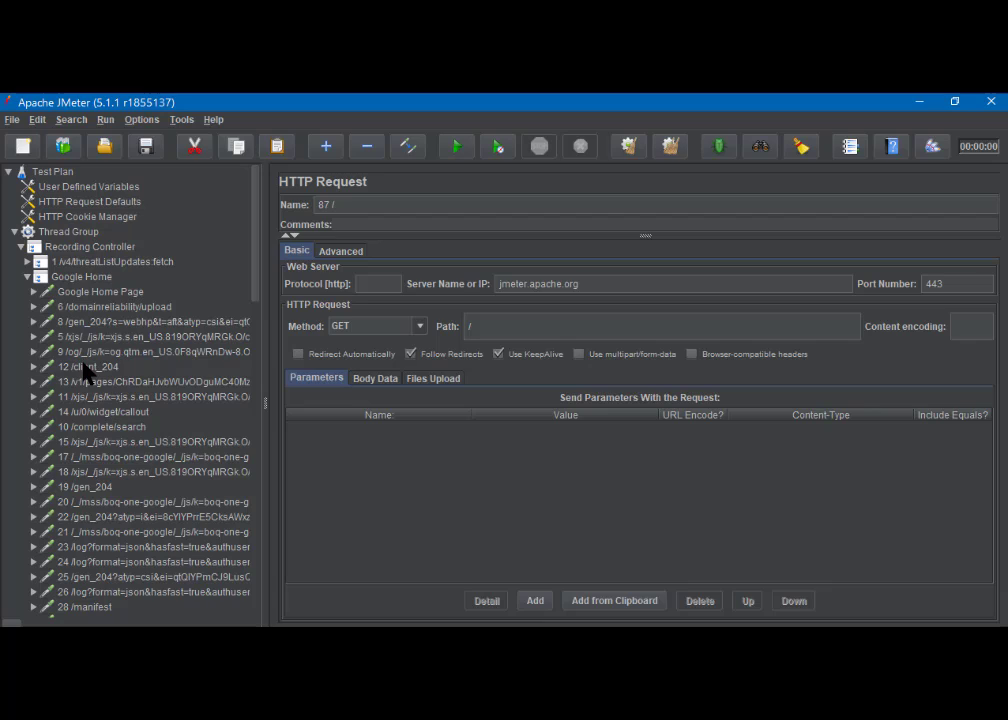
{"action": "left_click", "coordinate": [72, 262]}
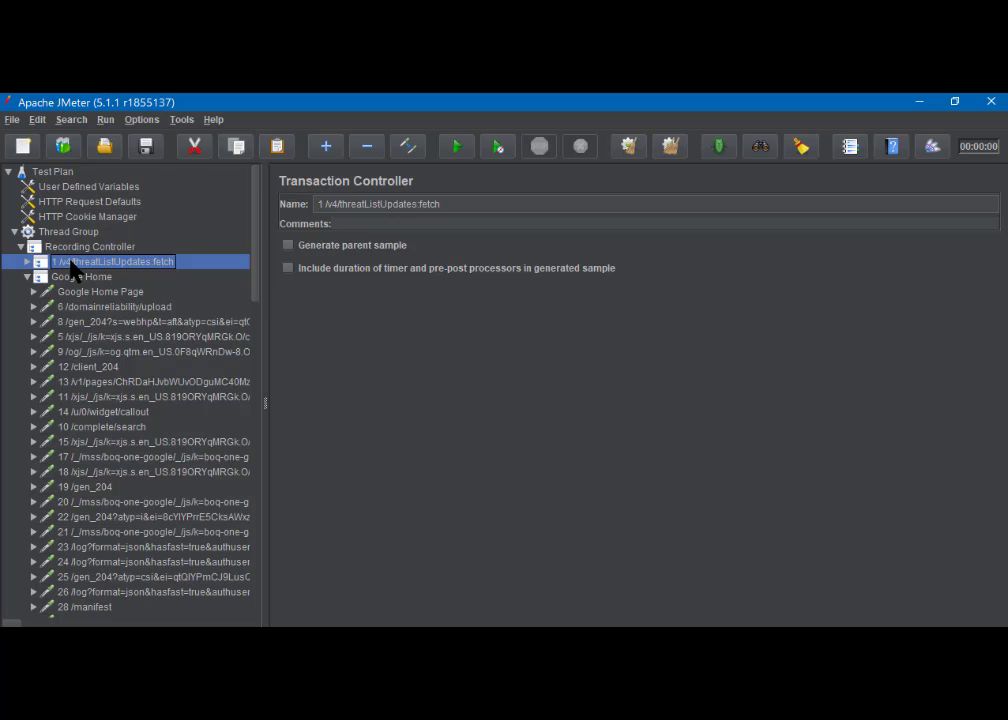
{"action": "key", "text": "Delete"}
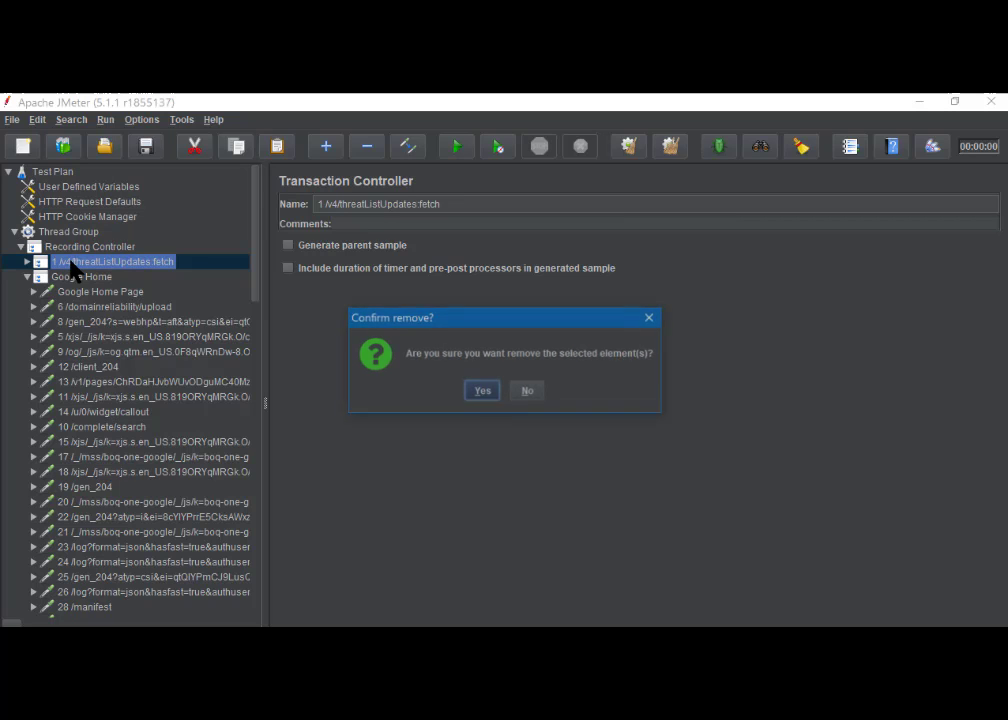
{"action": "left_click", "coordinate": [481, 391]}
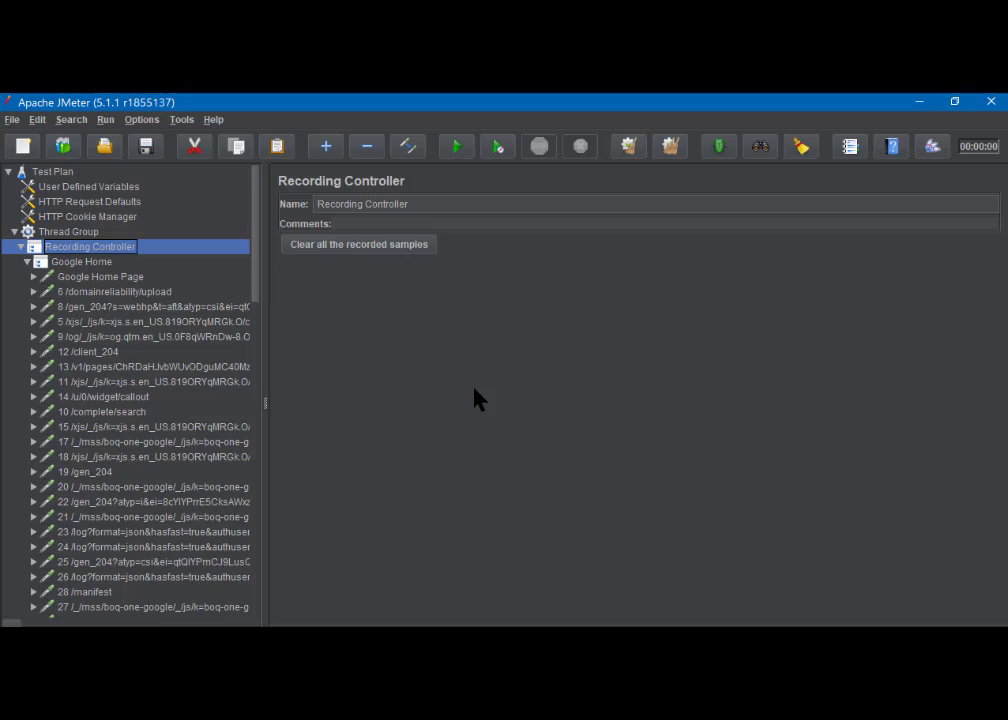
- Delete all Google Home requests from 6 /domainreliability/upload through 41 /v4/fullHashes:find, keeping only Google Home Page
{"action": "left_click", "coordinate": [76, 298]}
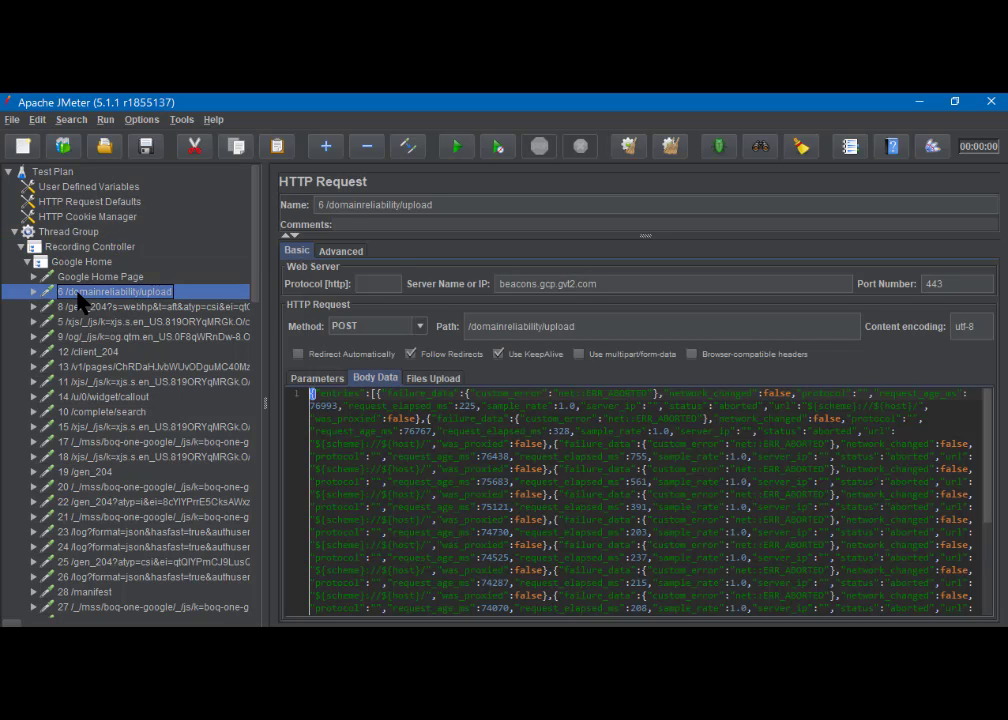
{"action": "scroll", "coordinate": [98, 492], "scroll_direction": "down", "scroll_amount": 2}
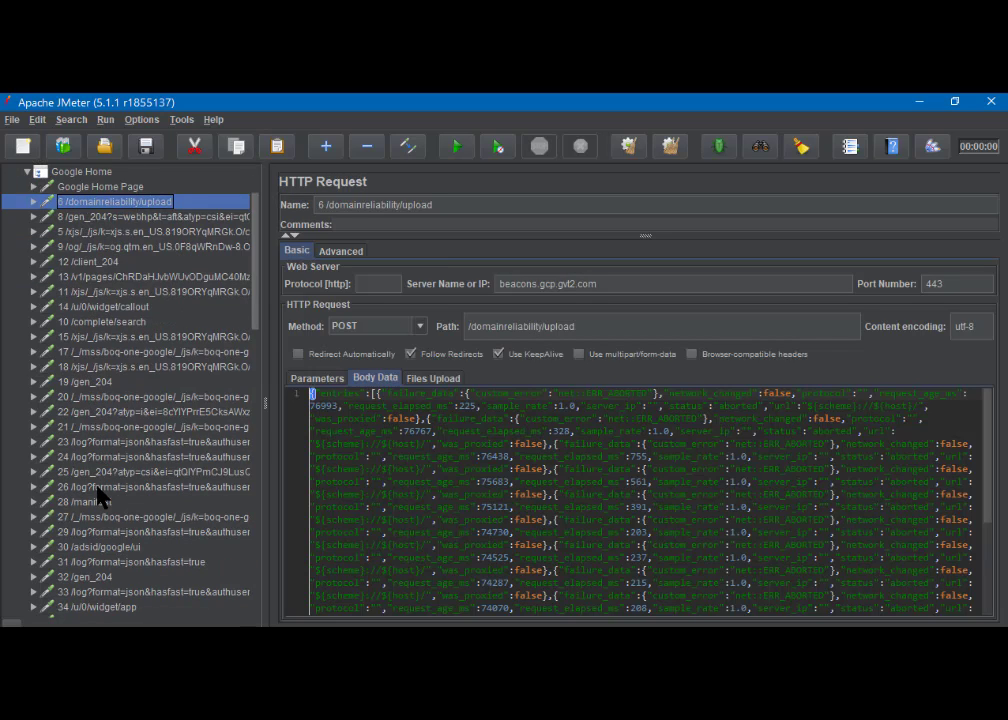
{"action": "scroll", "coordinate": [98, 492], "scroll_direction": "down", "scroll_amount": 5}
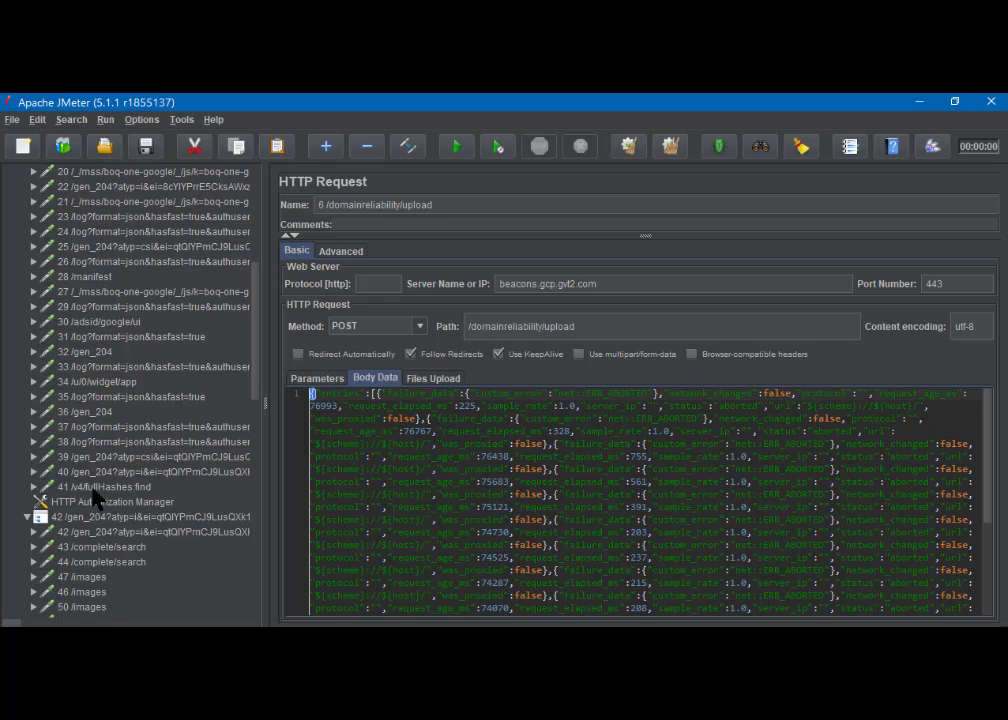
{"action": "left_click", "coordinate": [94, 486], "text": "shift"}
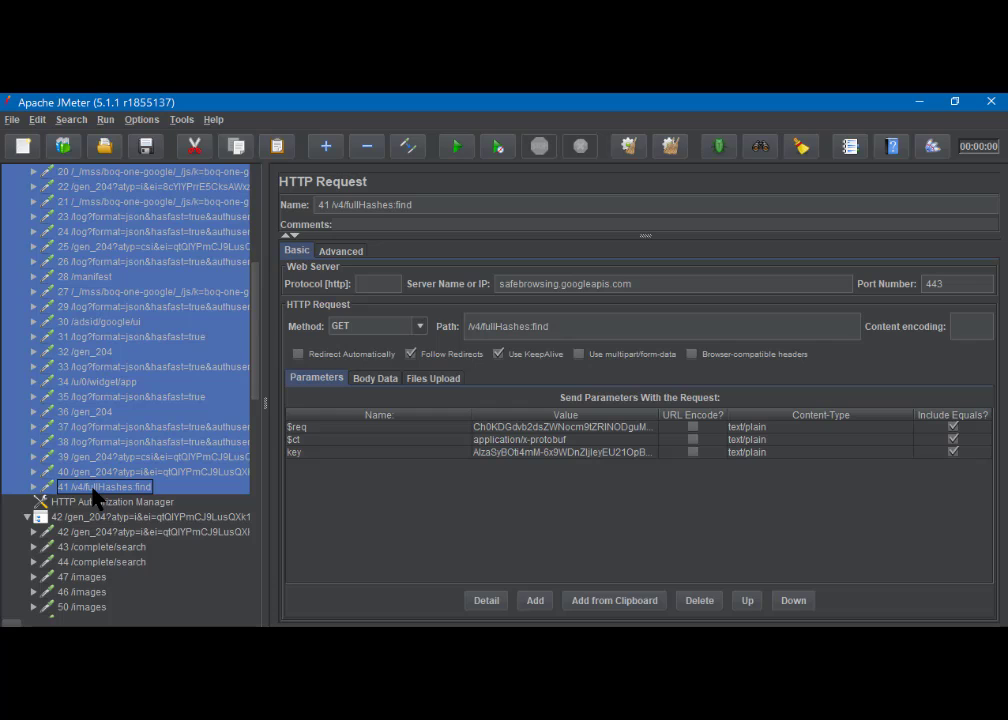
{"action": "key", "text": "Delete"}
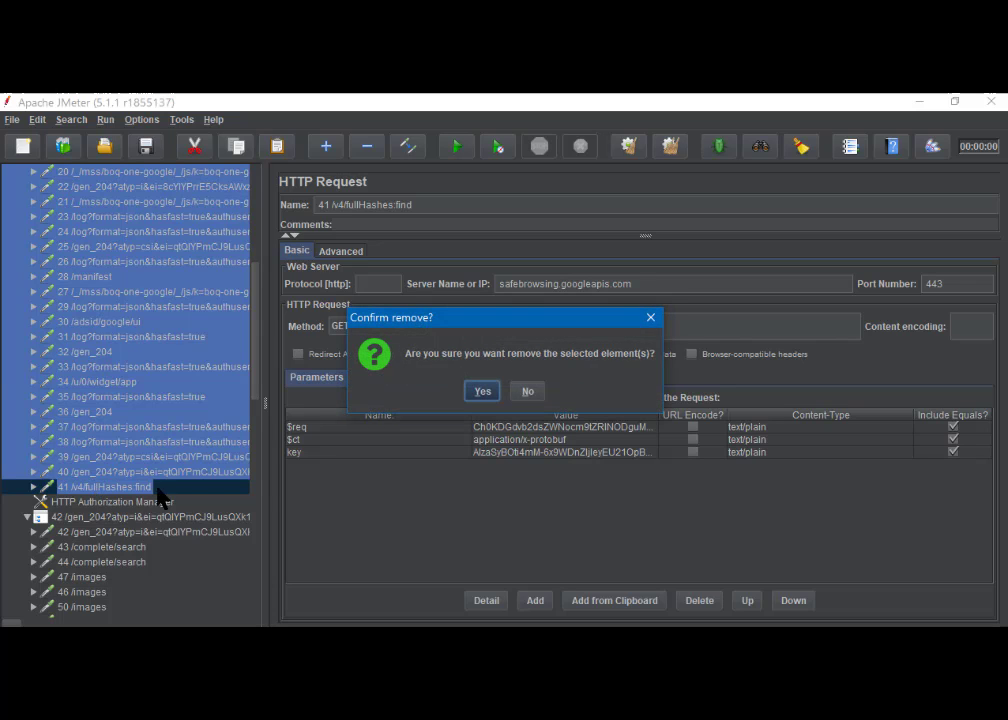
{"action": "left_click", "coordinate": [483, 391]}
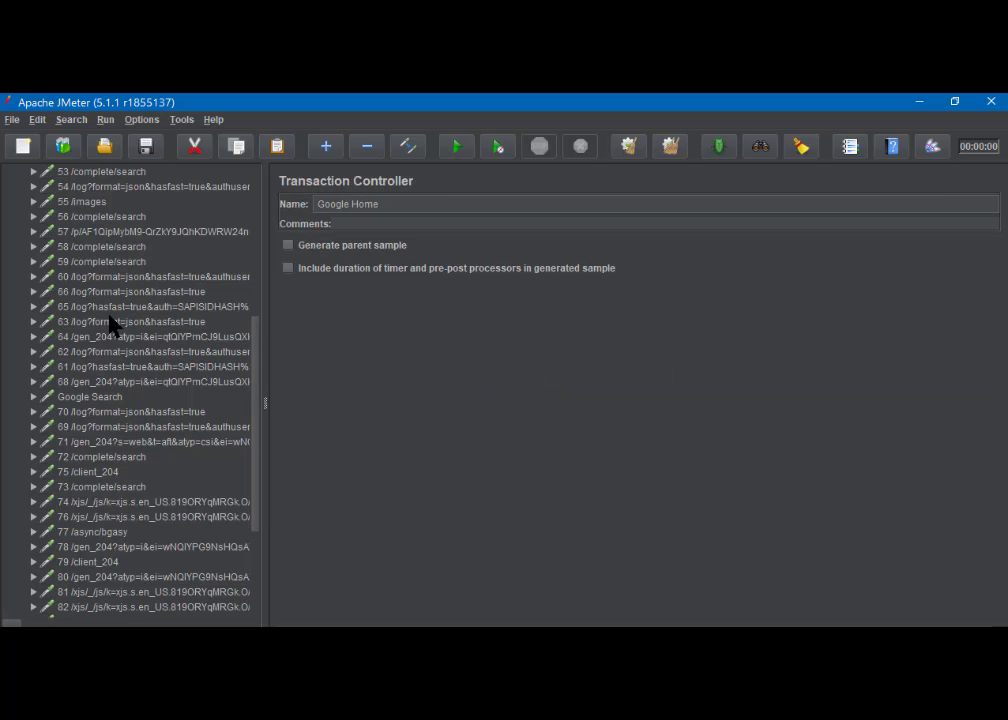
- Delete the requests above Google Search in the 42 /gen_204 transaction, from 42 /gen_204 through 68 /gen_204
{"action": "scroll", "coordinate": [110, 322], "scroll_direction": "up", "scroll_amount": 5}
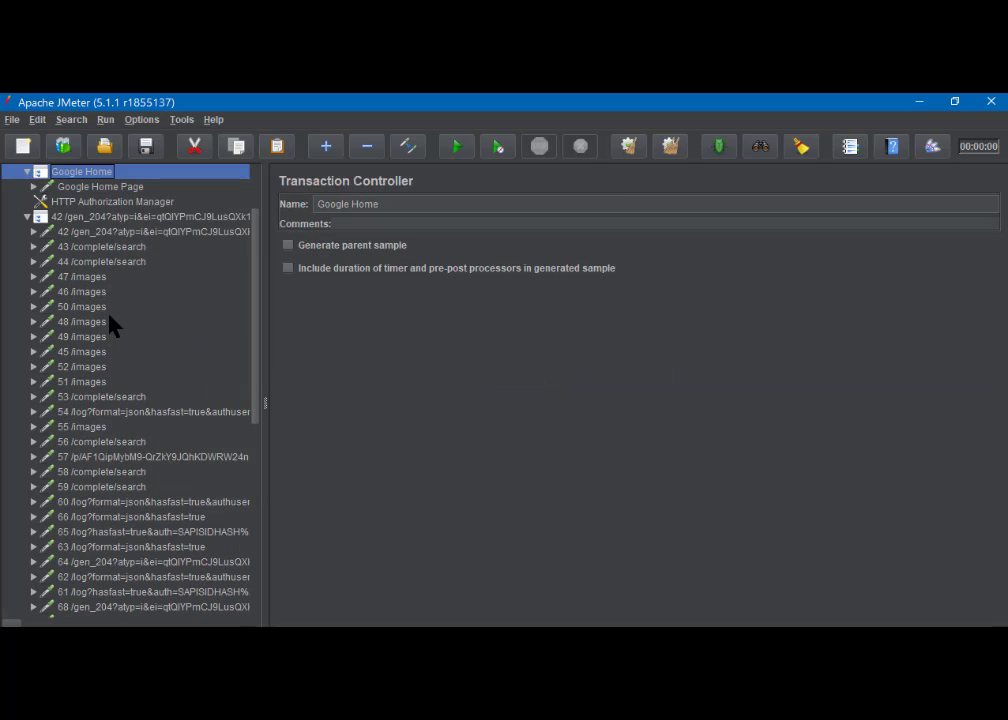
{"action": "left_click", "coordinate": [90, 234]}
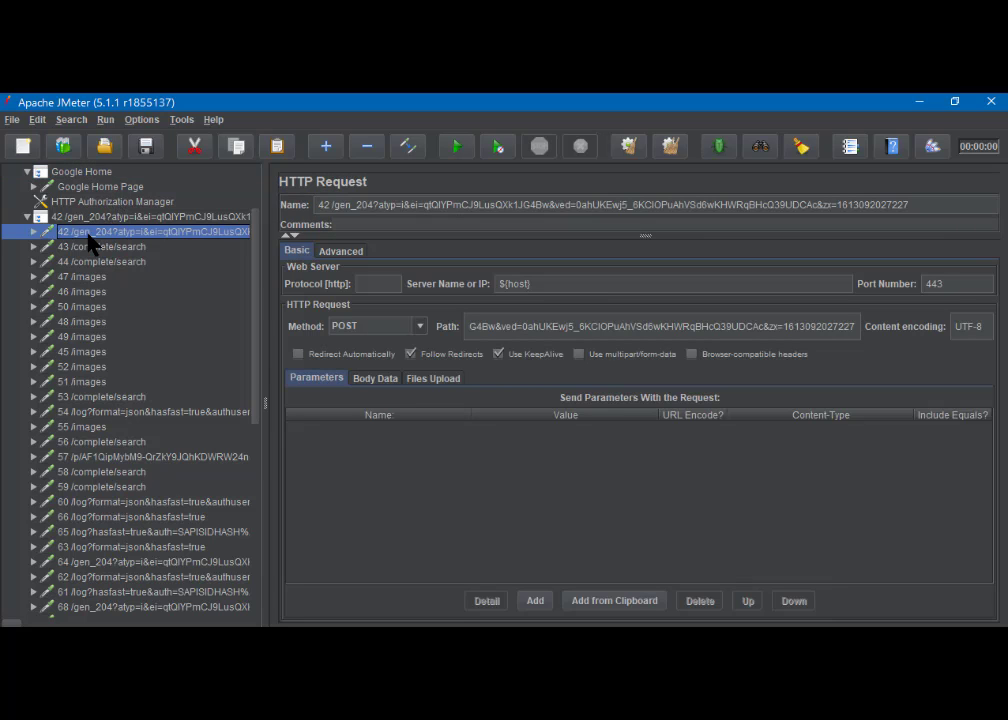
{"action": "scroll", "coordinate": [128, 344], "scroll_direction": "down", "scroll_amount": 2}
{"action": "scroll", "coordinate": [130, 346], "scroll_direction": "down", "scroll_amount": 5}
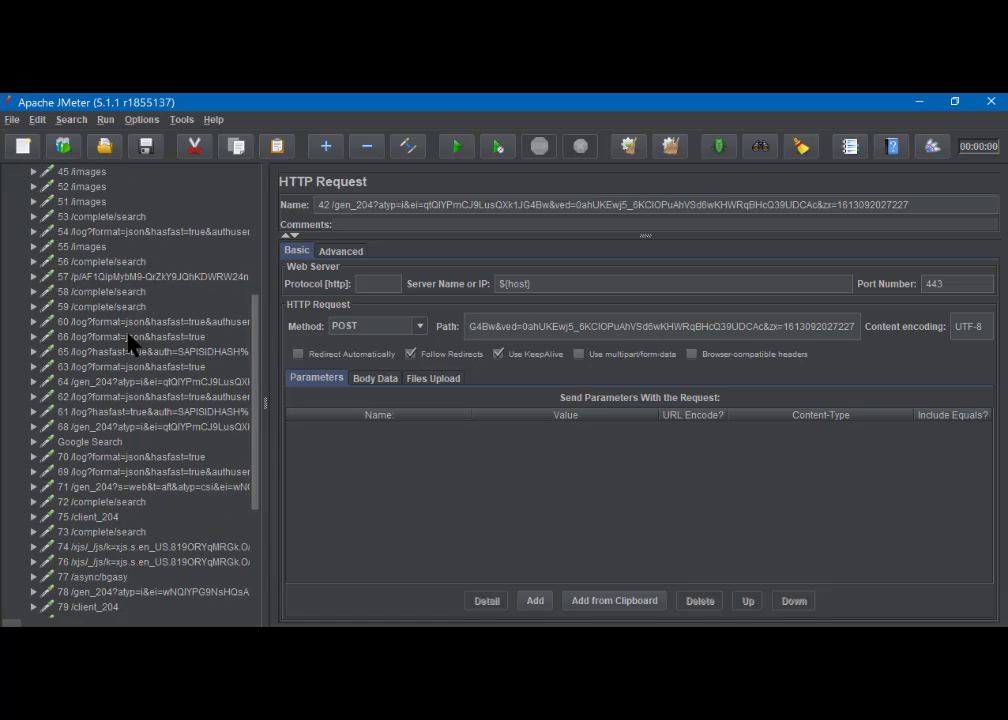
{"action": "scroll", "coordinate": [165, 517], "scroll_direction": "up", "scroll_amount": 6}
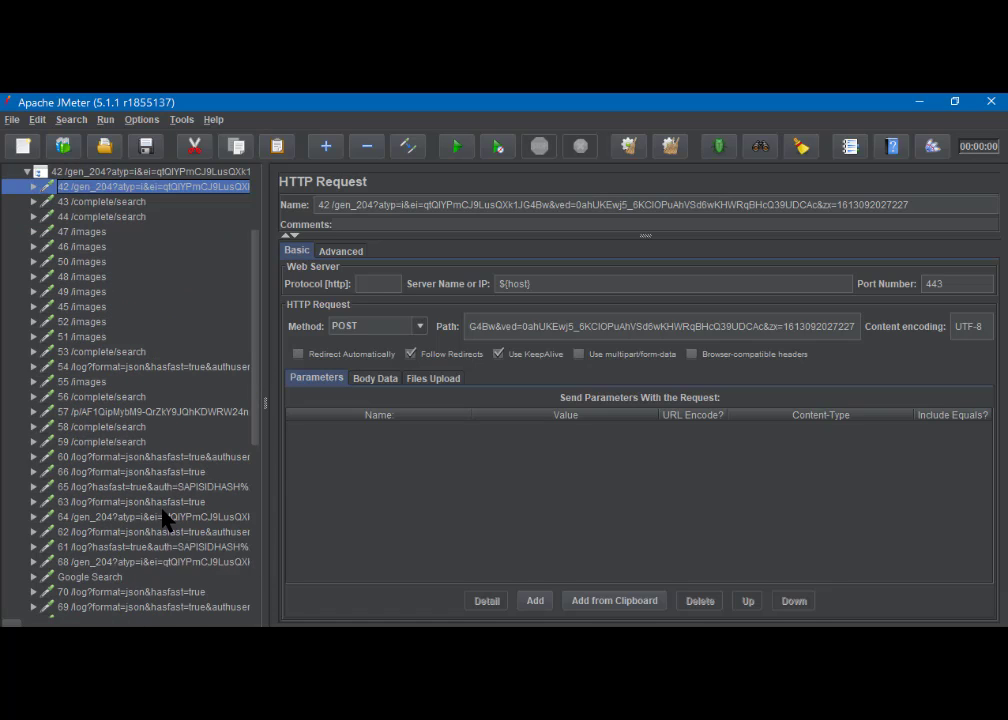
{"action": "left_click", "coordinate": [119, 562], "text": "shift"}
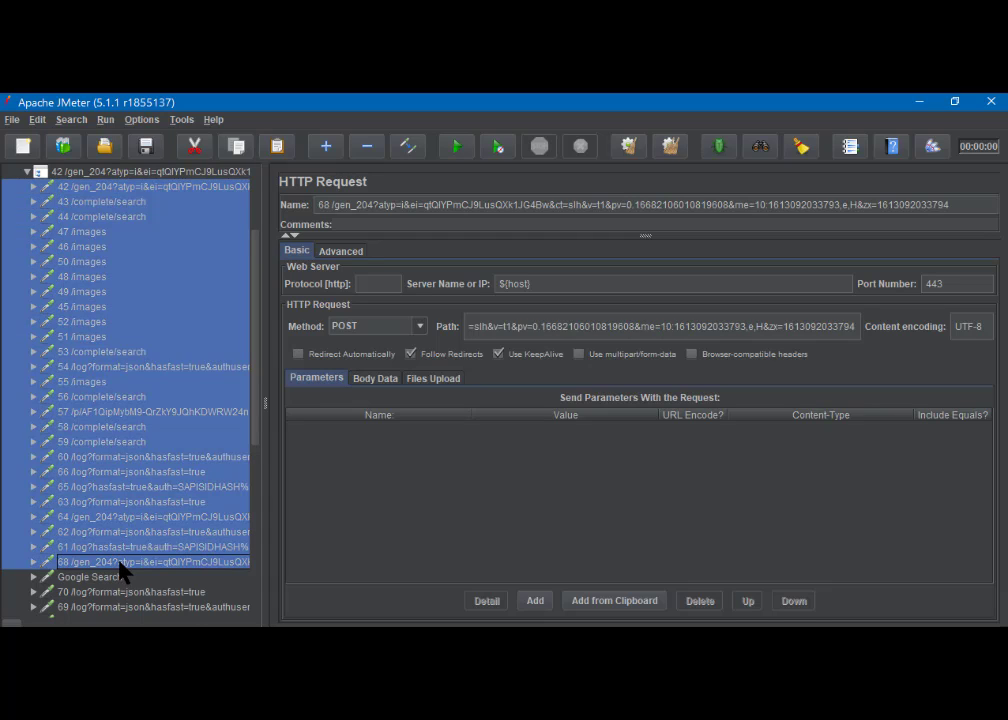
{"action": "key", "text": "Delete"}
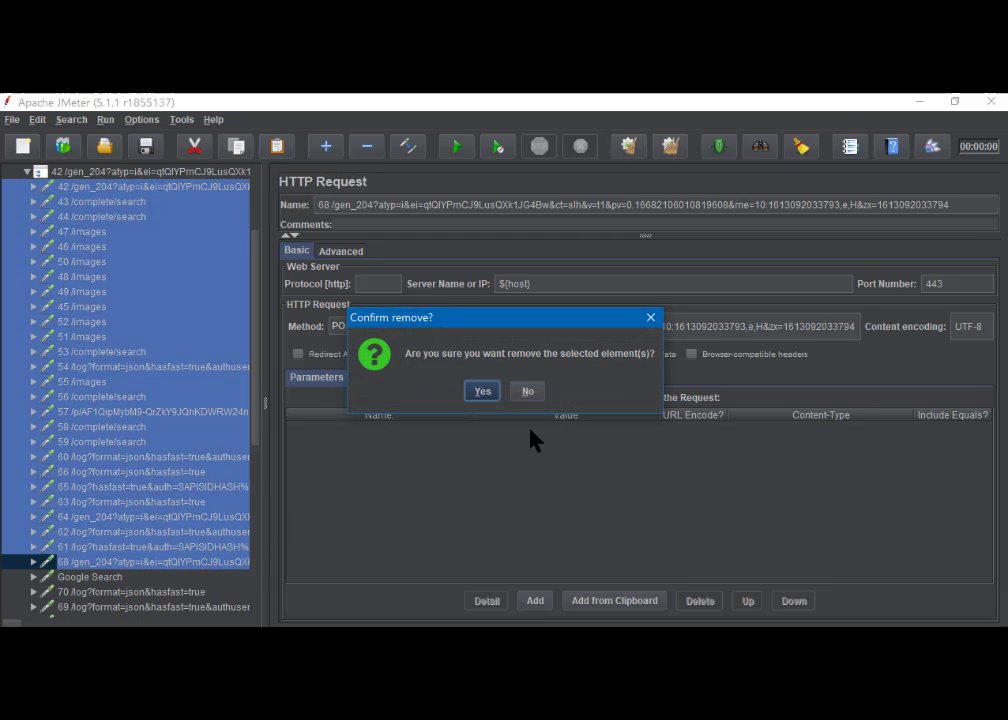
{"action": "left_click", "coordinate": [483, 392]}
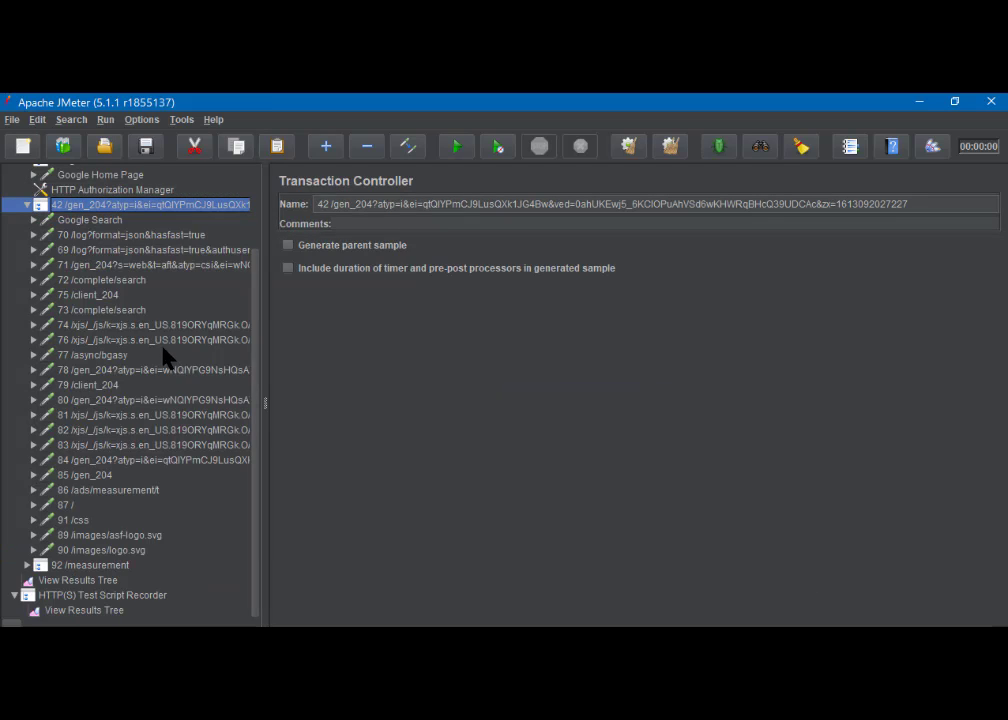
- Delete the requests below Google Search in the same transaction, from 70 /log?format=json&hasfast=true through 90 /images/logo.svg
{"action": "left_click", "coordinate": [97, 240]}
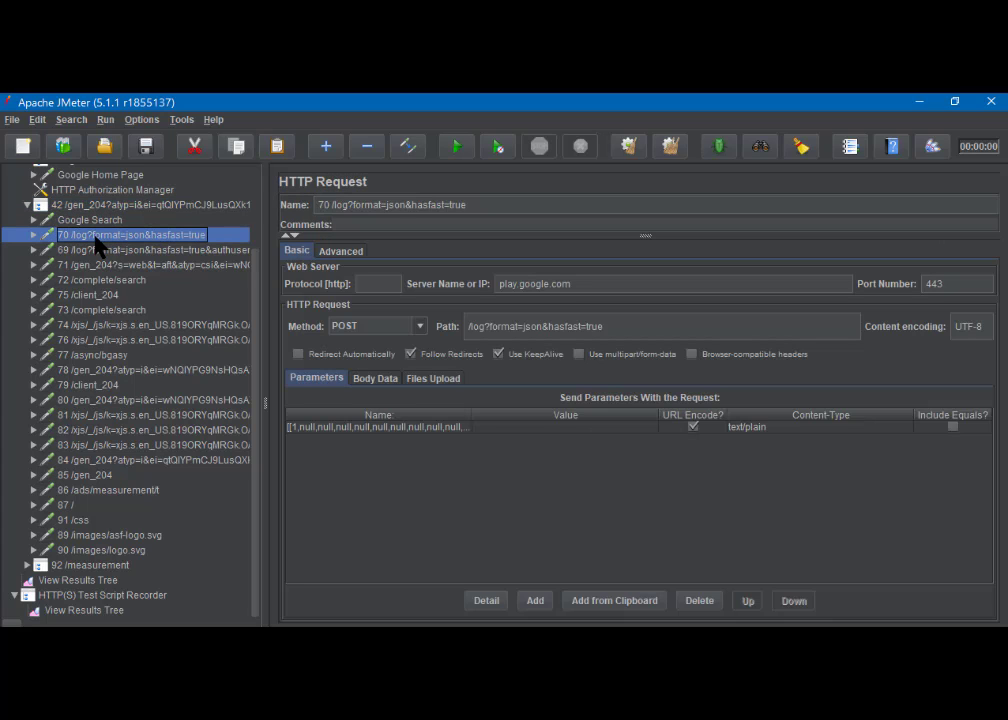
{"action": "left_click", "coordinate": [100, 551], "text": "shift"}
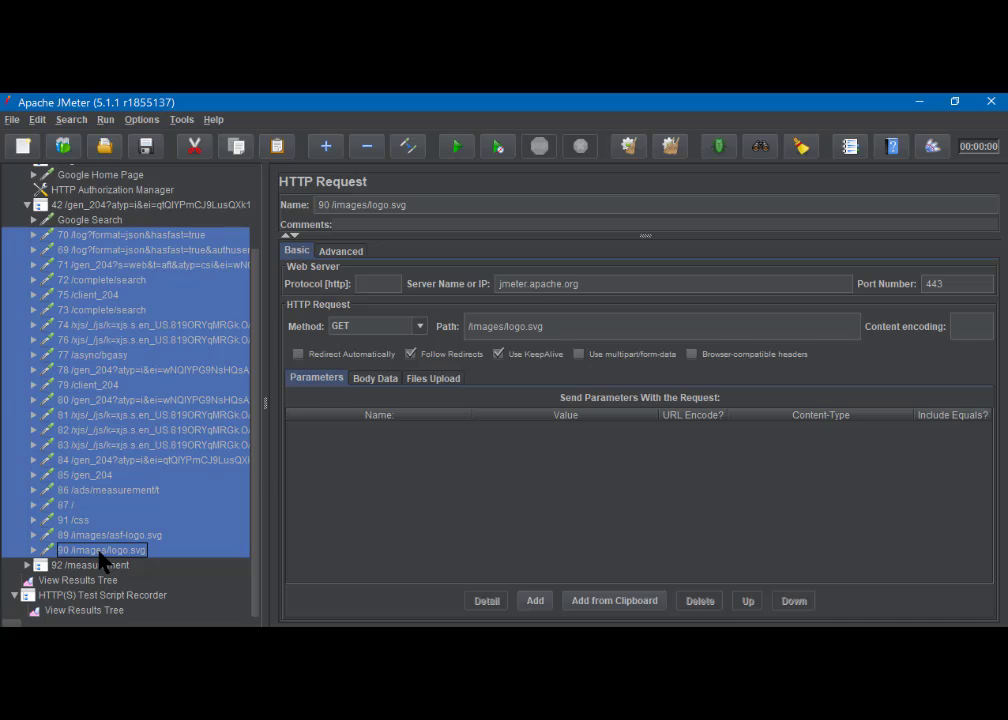
{"action": "key", "text": "Delete"}
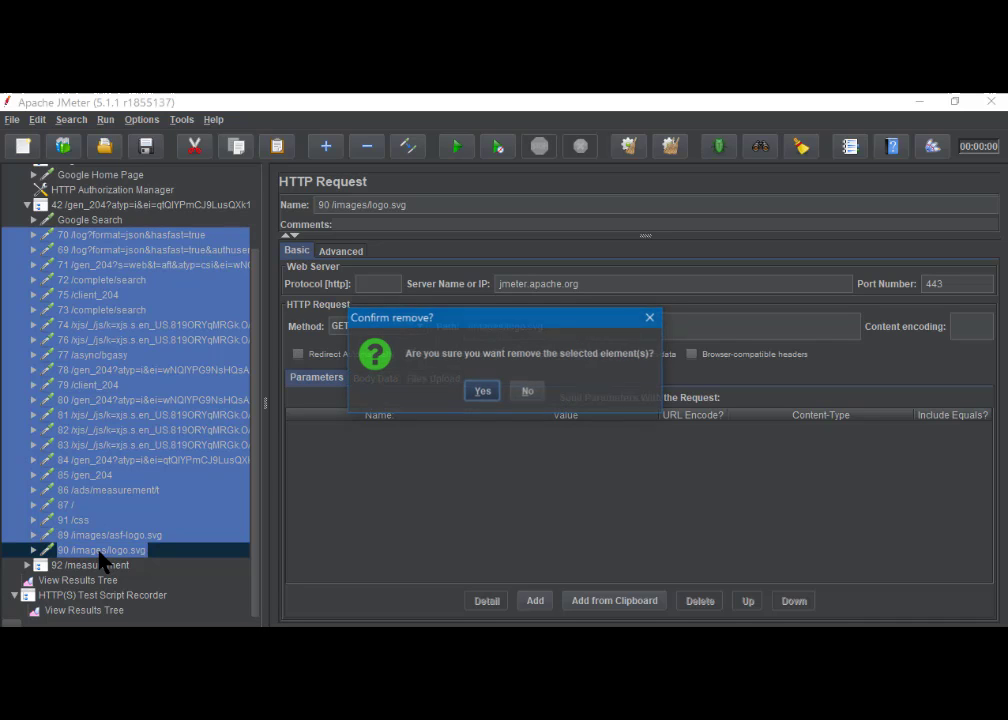
{"action": "left_click", "coordinate": [481, 394]}
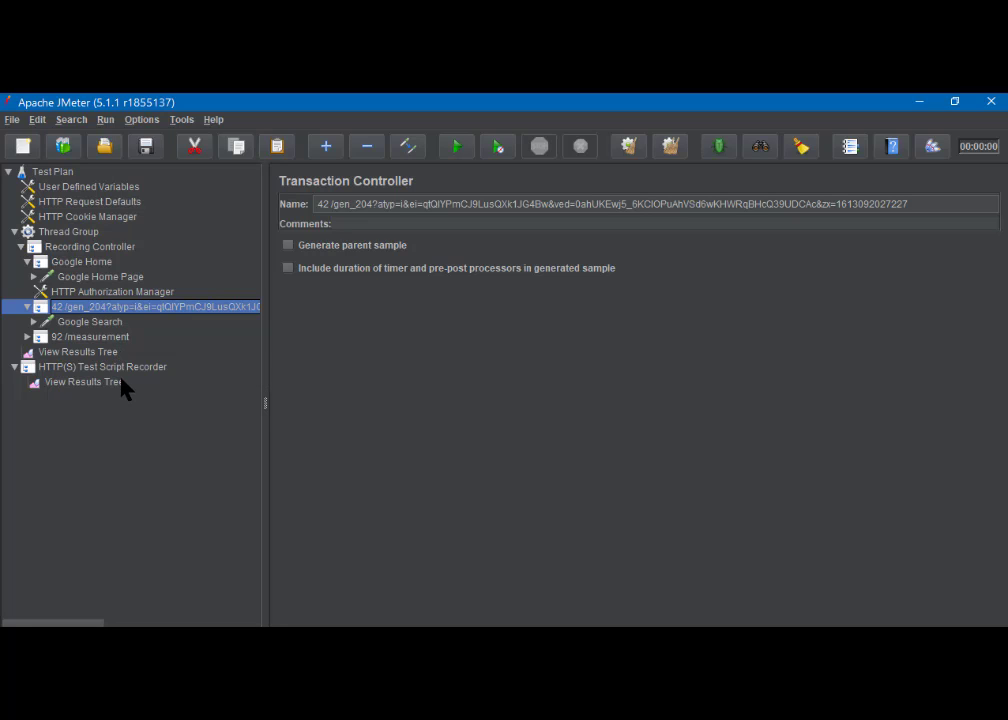
- Delete the 92 /measurement transaction controller with all its requests from the Recording Controller
{"action": "left_click", "coordinate": [26, 338]}
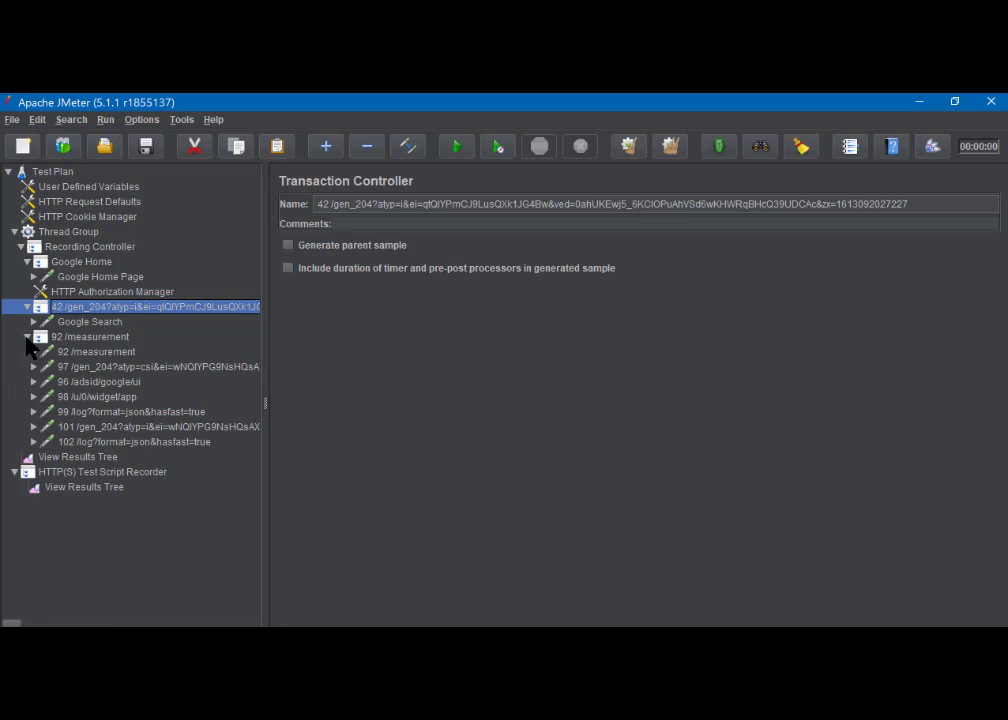
{"action": "double_click", "coordinate": [84, 352]}
{"action": "left_click", "coordinate": [88, 382]}
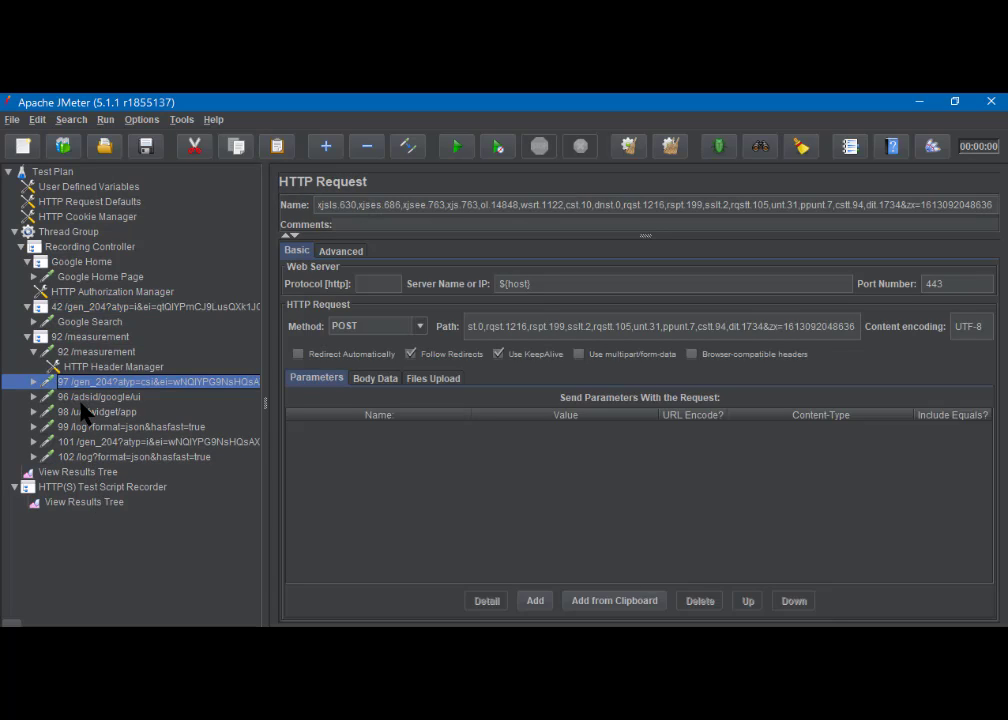
{"action": "left_click", "coordinate": [27, 337]}
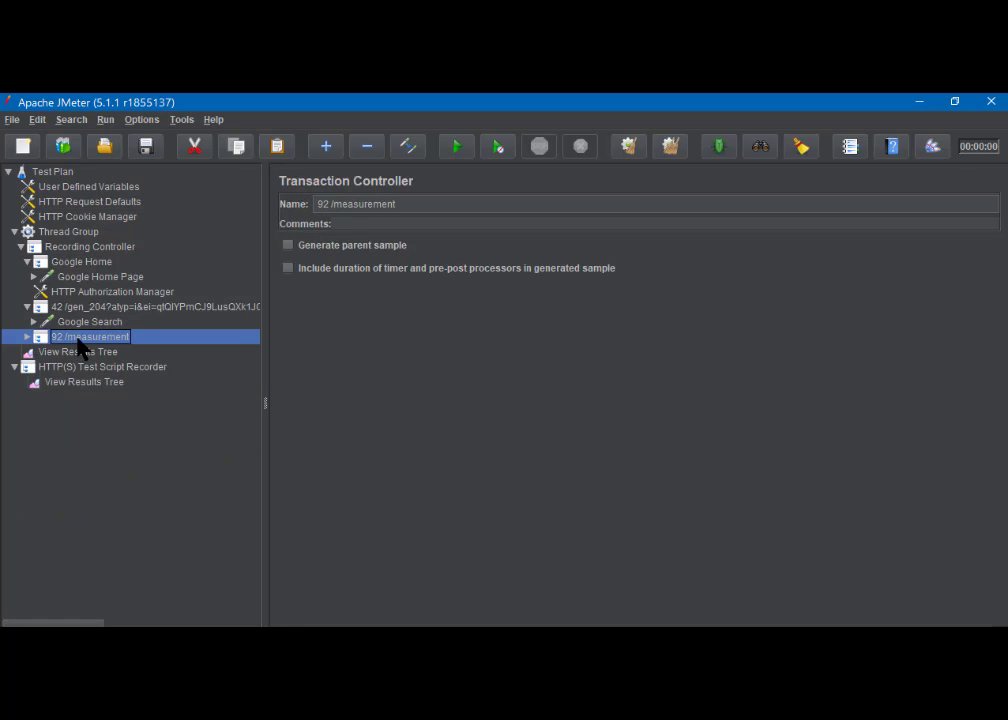
{"action": "key", "text": "Delete"}
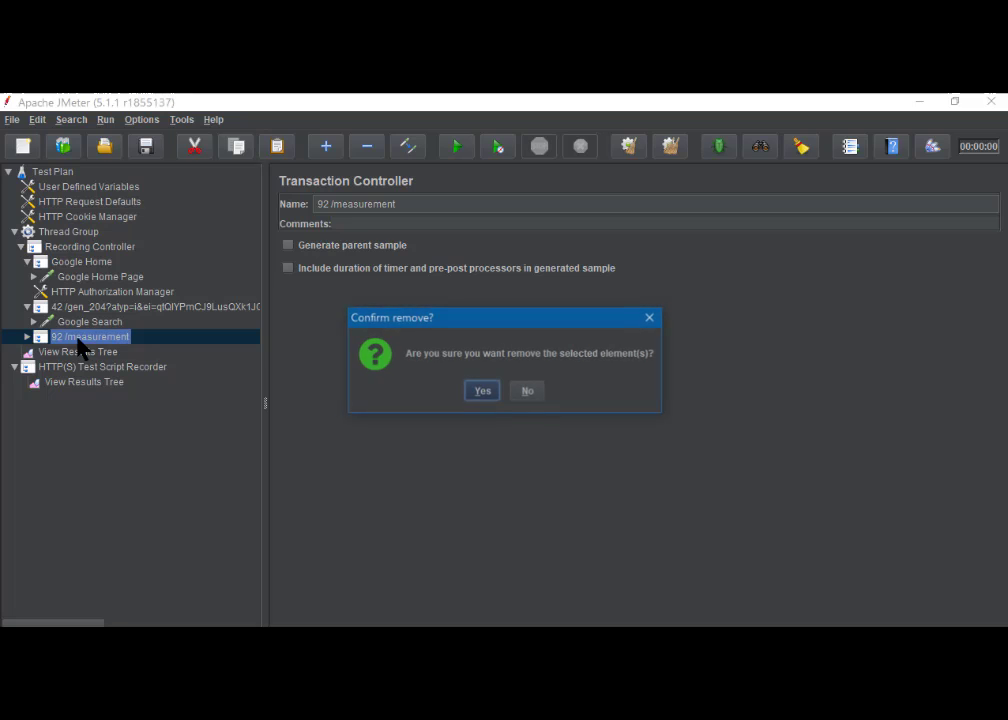
{"action": "left_click", "coordinate": [480, 395]}
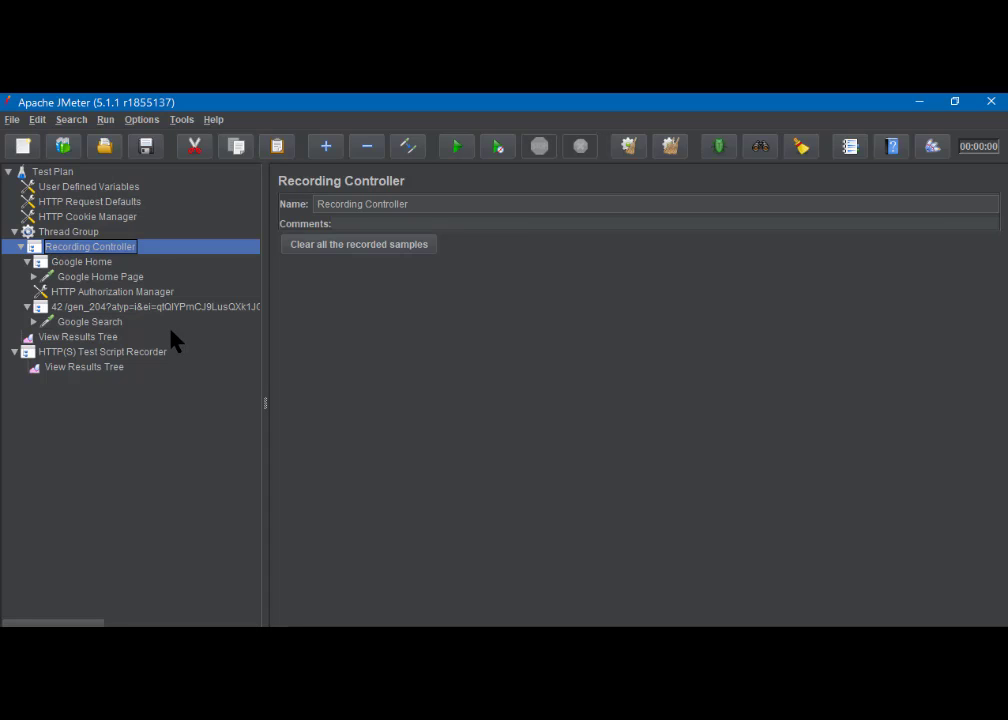
- Examine the Google Search request's parameters, especially the q search term, and its parent 42 /gen_204 transaction
{"action": "left_click", "coordinate": [65, 264]}
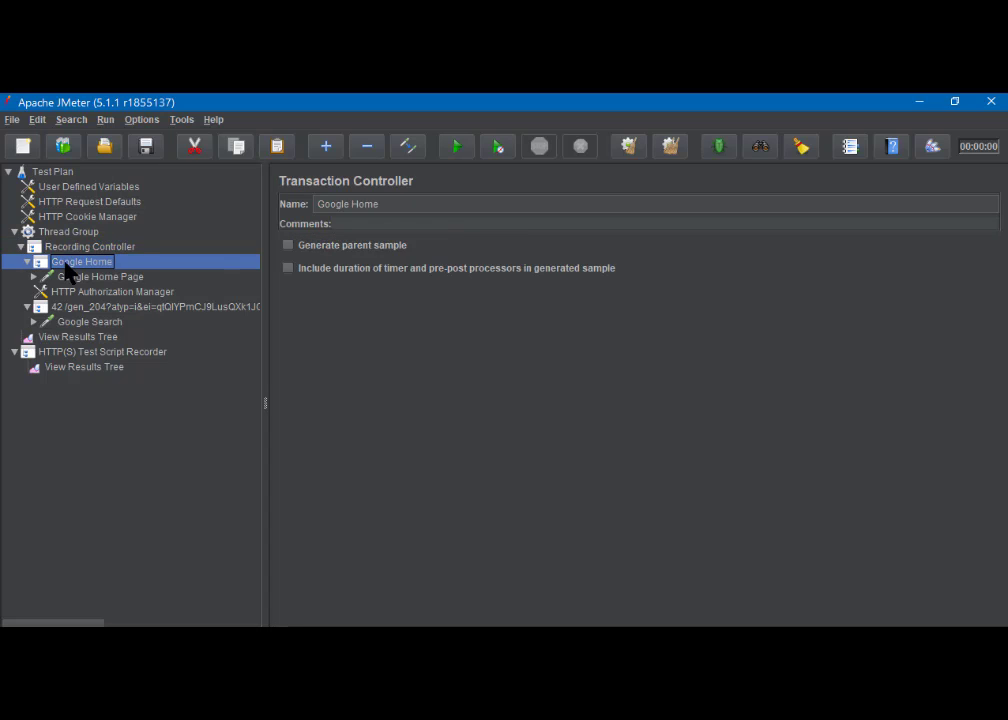
{"action": "left_click", "coordinate": [80, 322]}
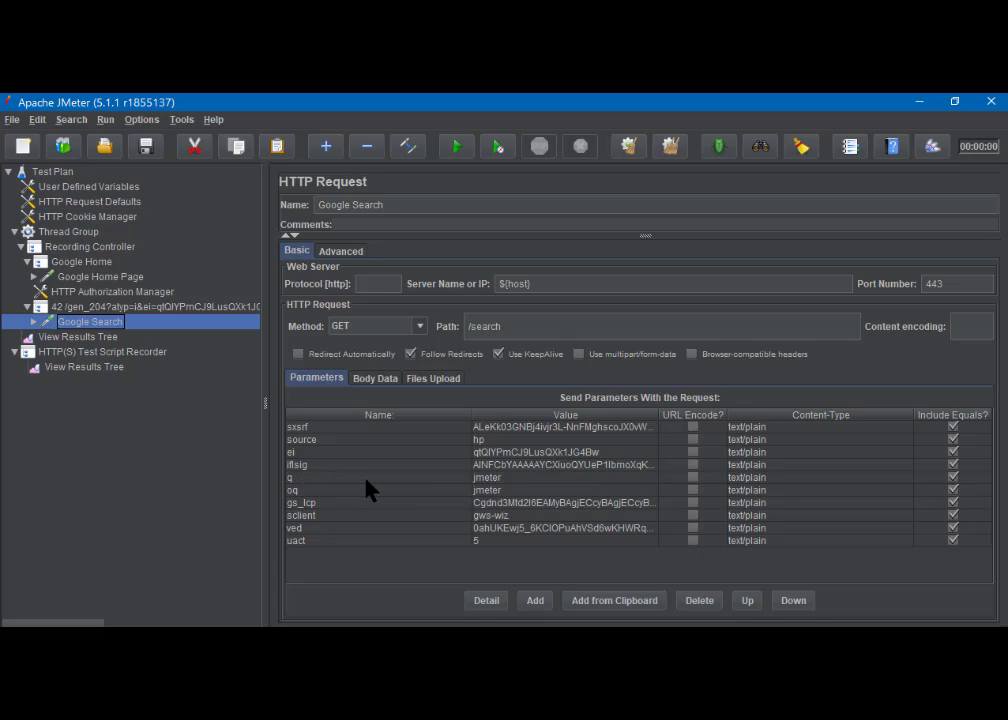
{"action": "left_click", "coordinate": [438, 478]}
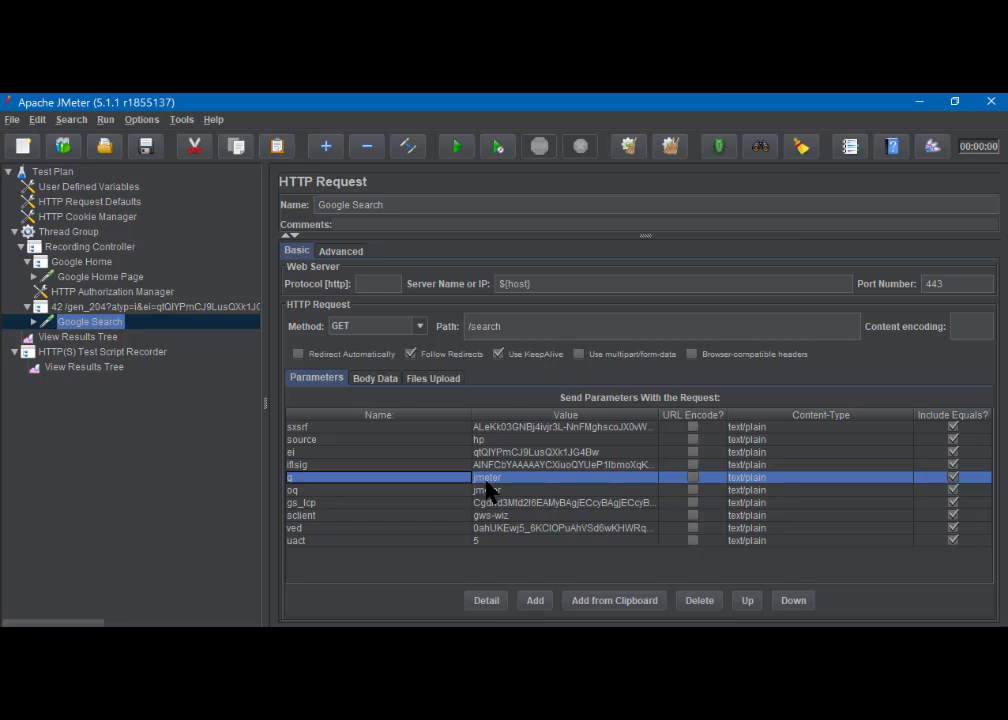
{"action": "left_click", "coordinate": [75, 309]}
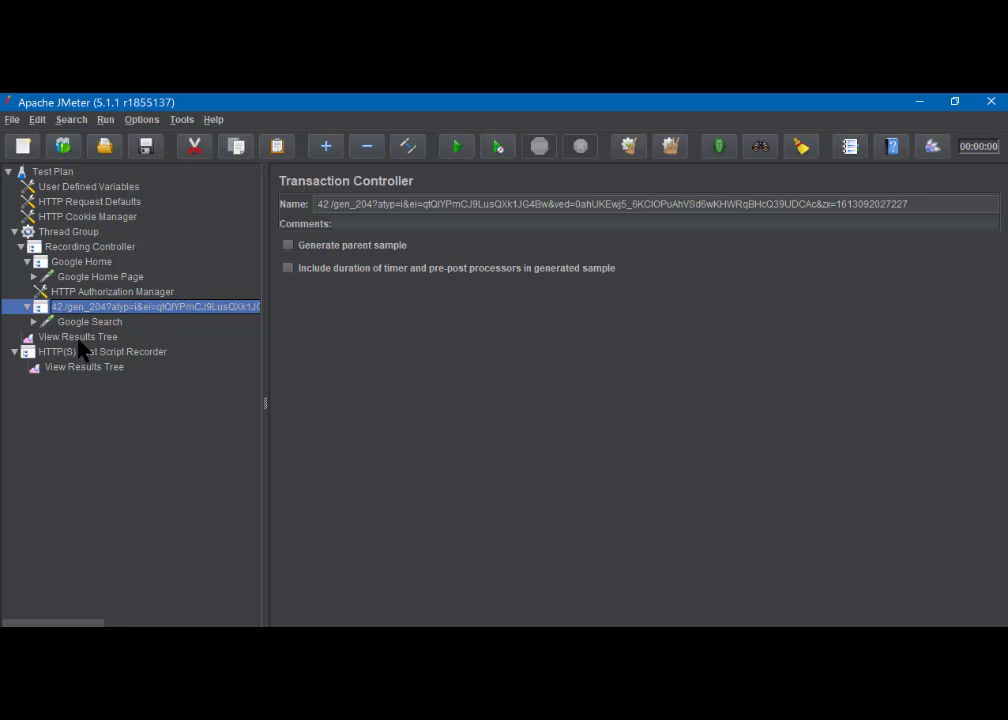
{"action": "left_click", "coordinate": [33, 322]}
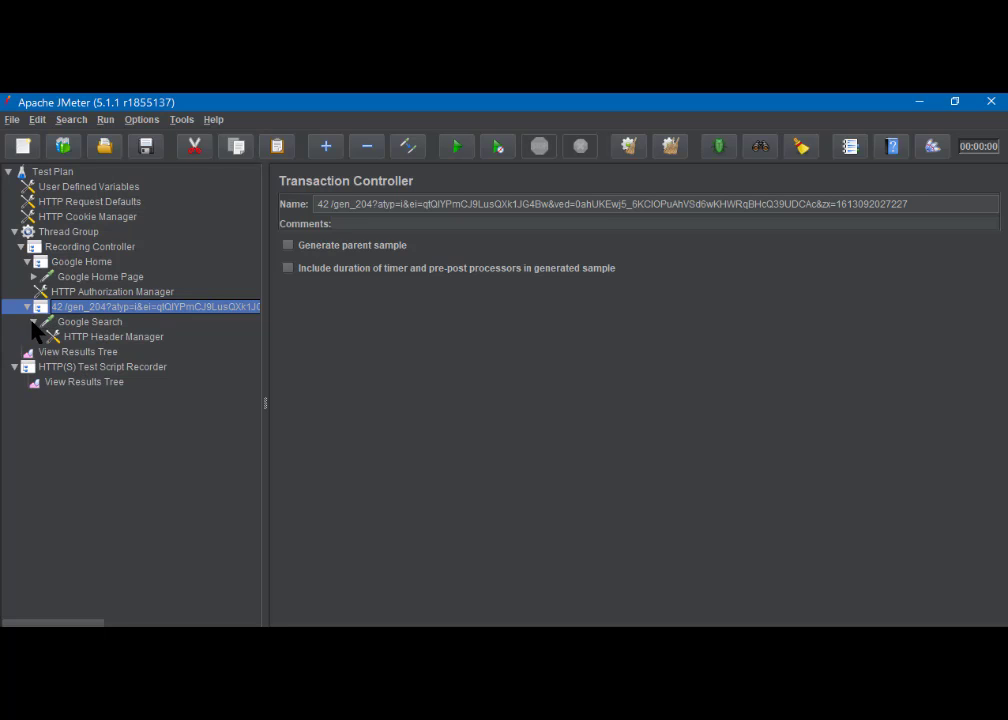
{"action": "left_click", "coordinate": [78, 326]}
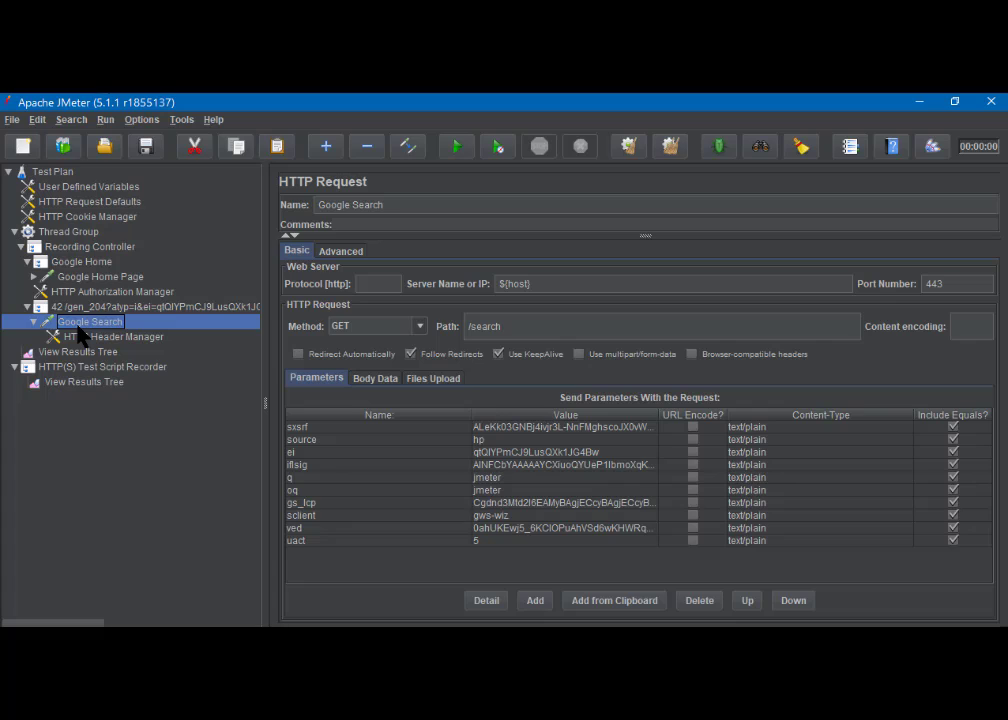
- Rename the 42 /gen_204 transaction controller to Google Search
{"action": "left_click", "coordinate": [80, 310]}
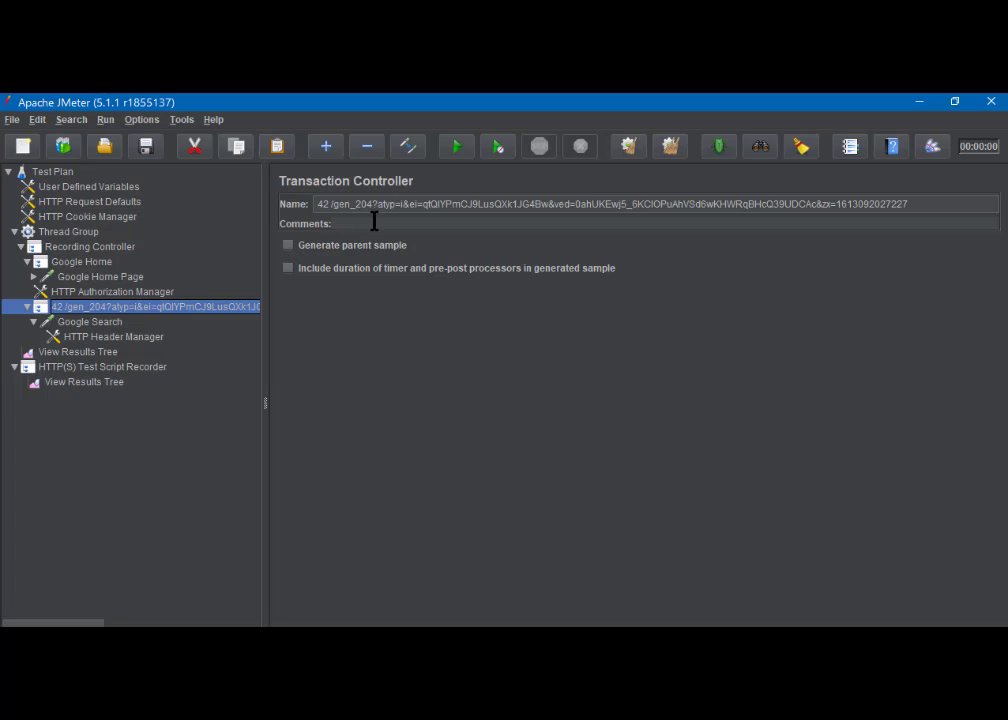
{"action": "left_click_drag", "start_coordinate": [917, 203], "coordinate": [307, 207]}
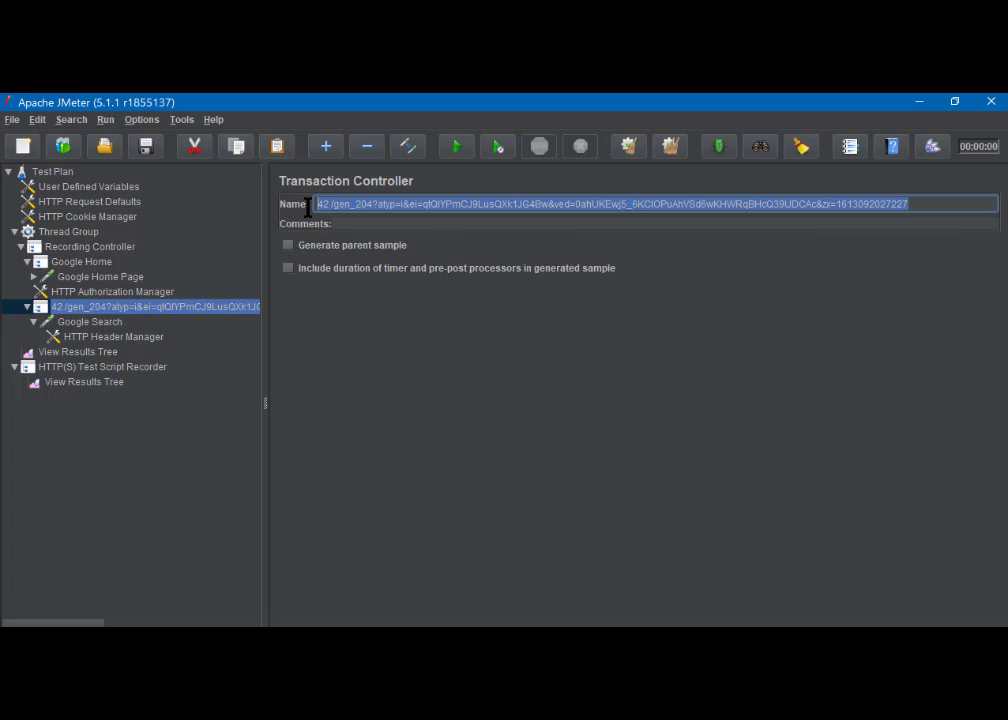
{"action": "type", "text": "Google"}
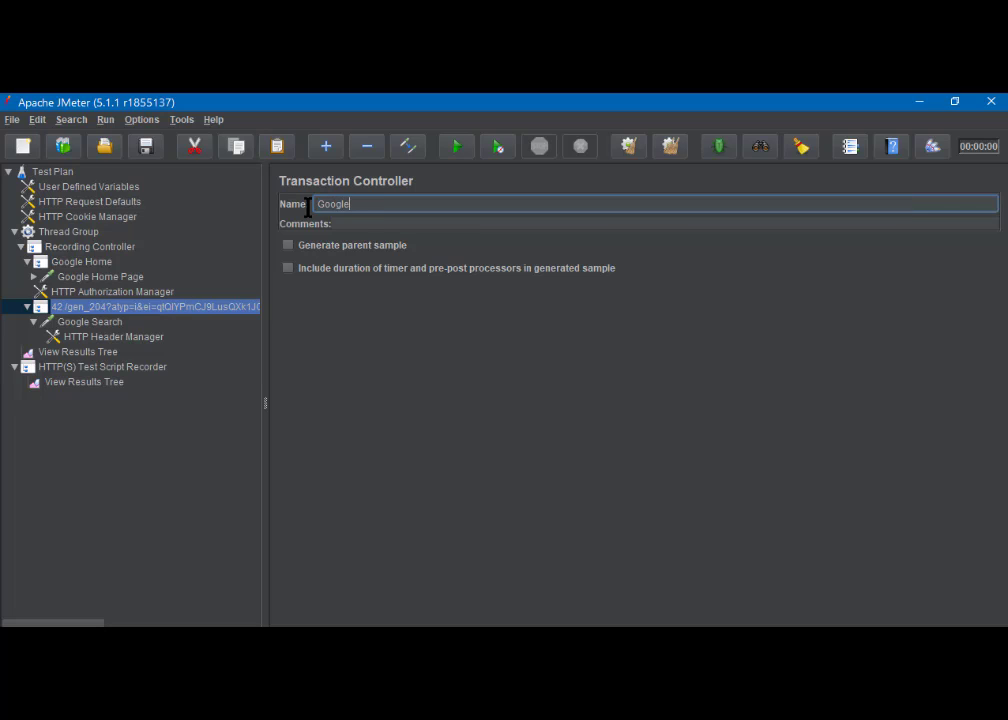
{"action": "type", "text": " Search"}
- Rename the request inside the Google Search transaction to Google Search Page, and collapse the Google Search and Google Home transactions
{"action": "left_click", "coordinate": [91, 322]}
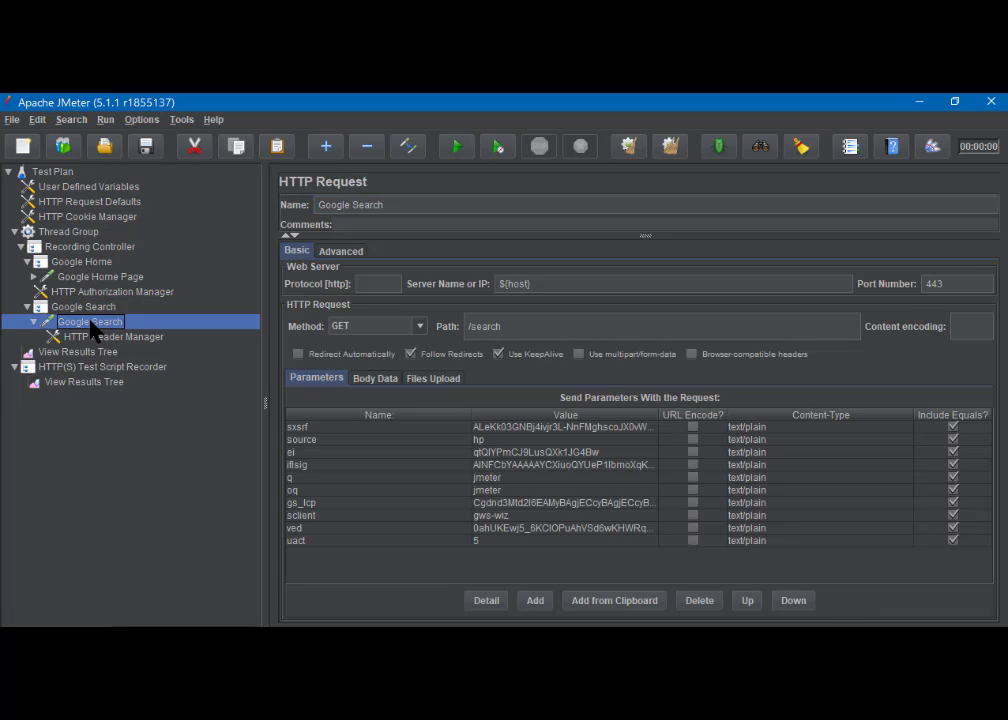
{"action": "left_click", "coordinate": [401, 206]}
{"action": "type", "text": "Page"}
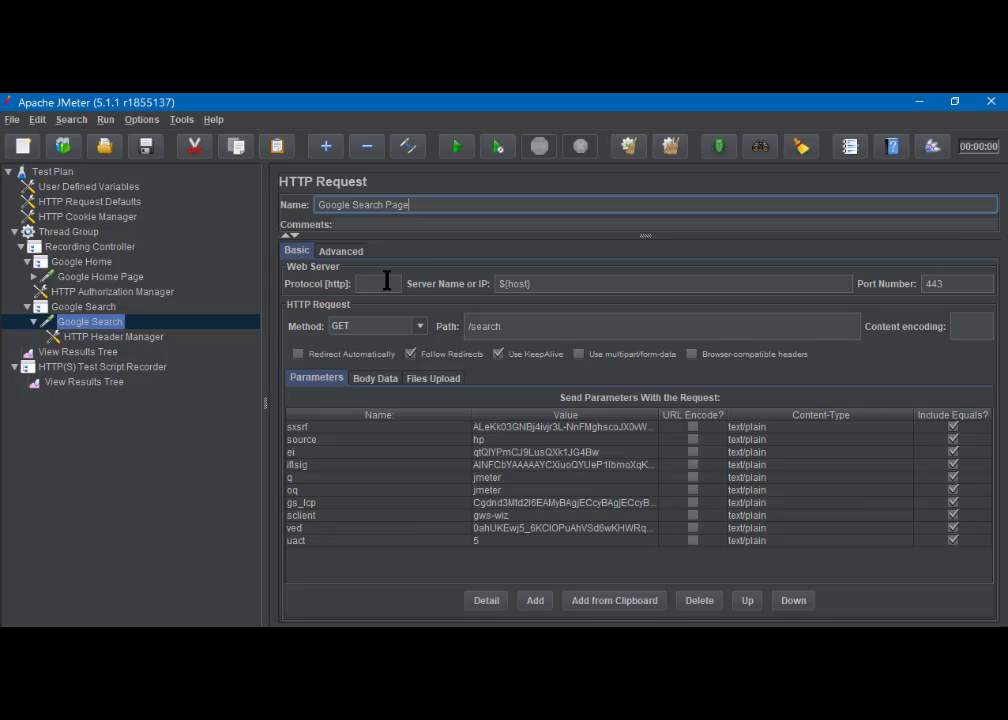
{"action": "left_click", "coordinate": [112, 337]}
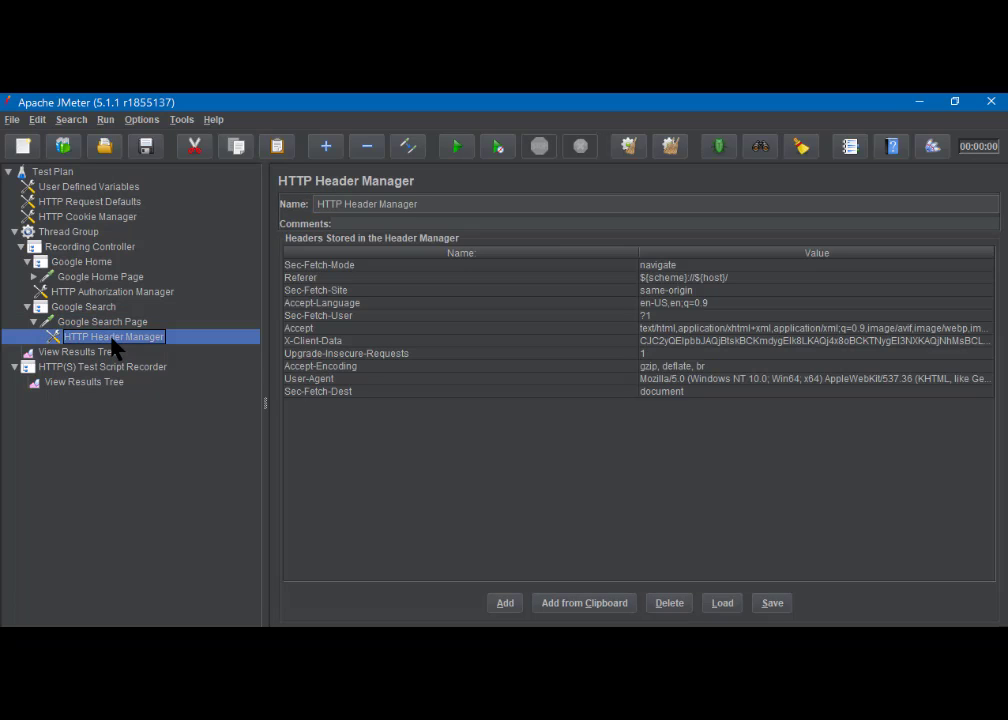
{"action": "left_click", "coordinate": [27, 307]}
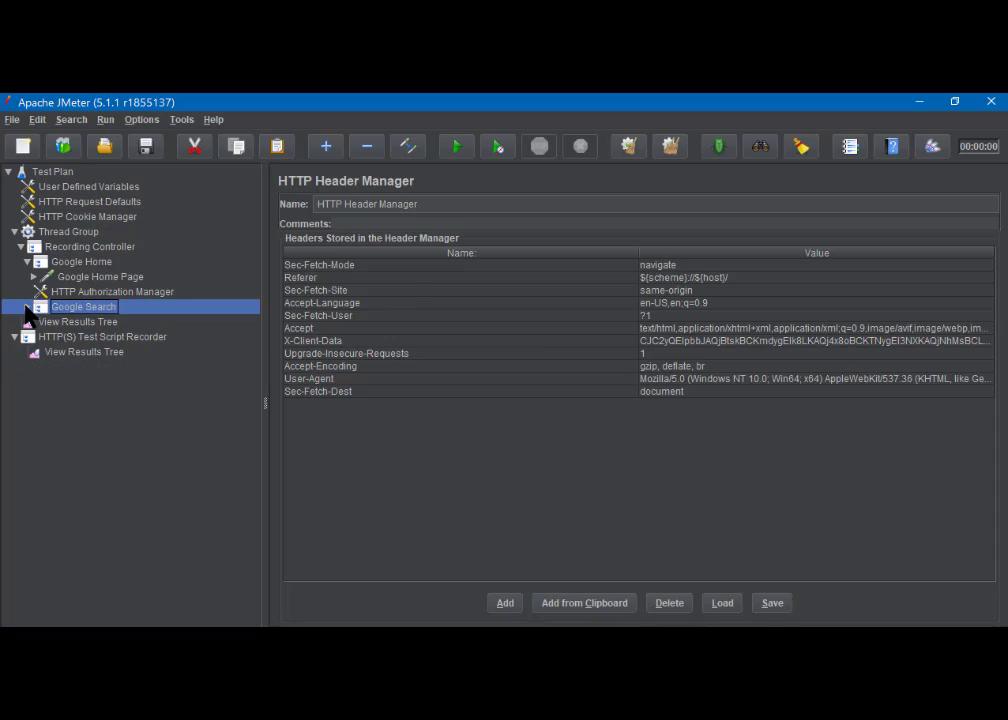
{"action": "left_click", "coordinate": [27, 261]}
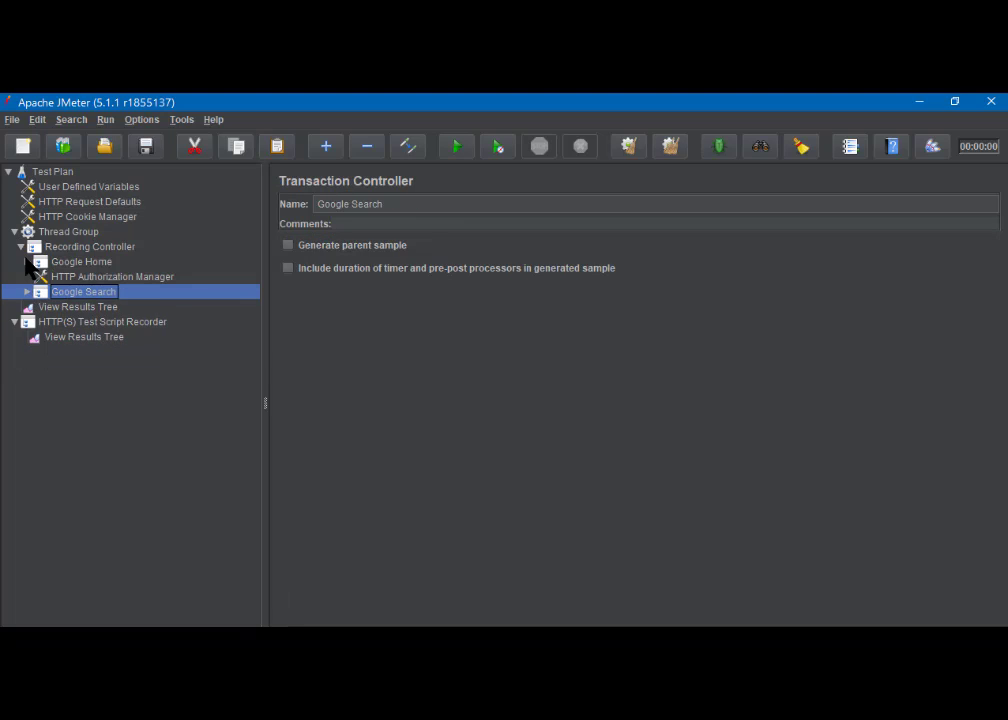
- Delete the HTTP Authorization Manager from the Recording Controller
{"action": "left_click", "coordinate": [72, 279]}
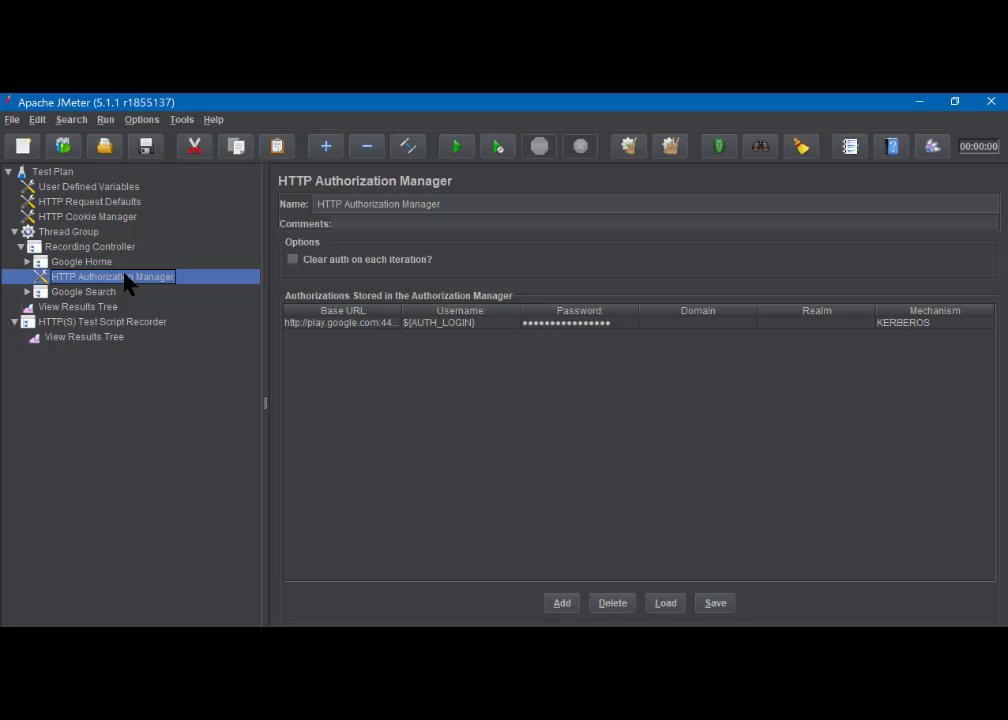
{"action": "key", "text": "Delete"}
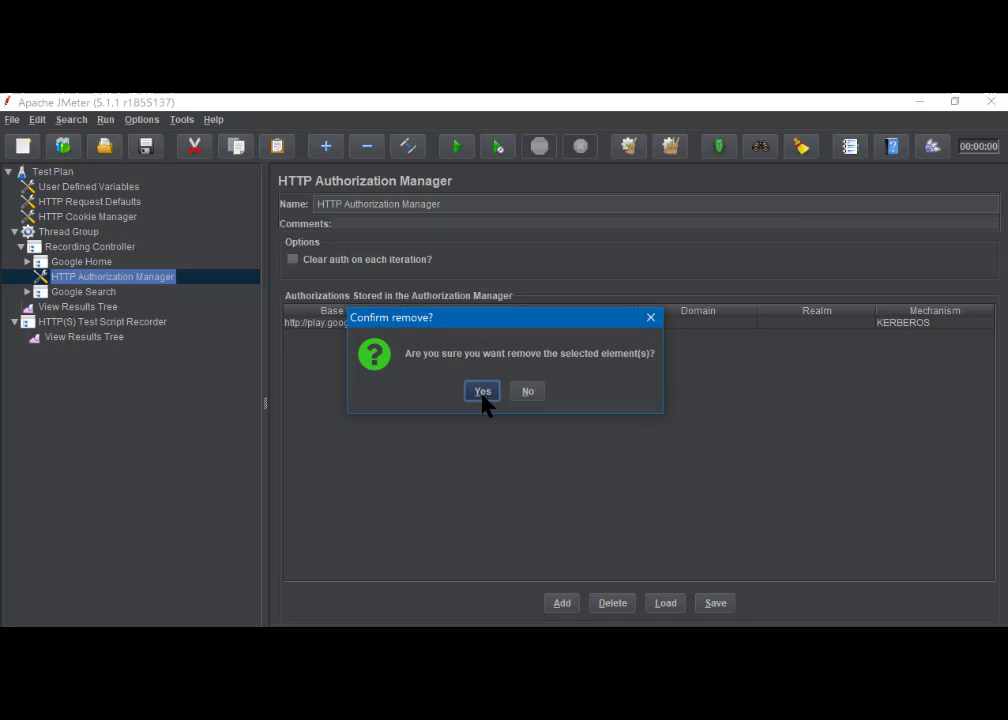
{"action": "left_click", "coordinate": [482, 392]}
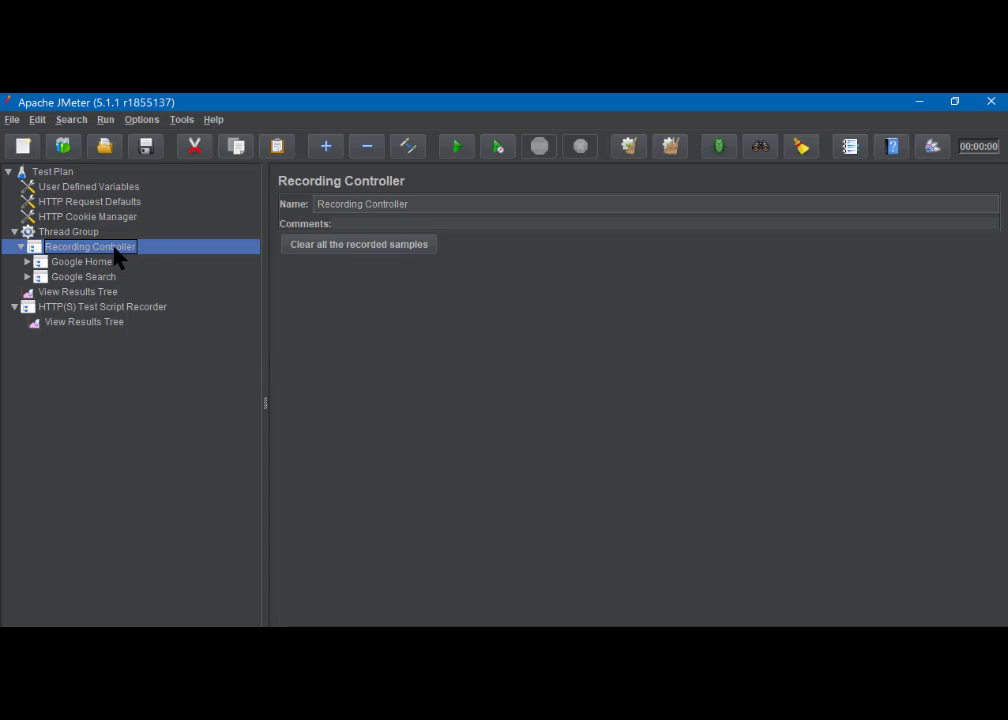
- Change the Recording Controller under the Thread Group into a Runtime Controller
{"action": "left_click", "coordinate": [412, 203]}
{"action": "left_click_drag", "start_coordinate": [412, 203], "coordinate": [272, 205]}
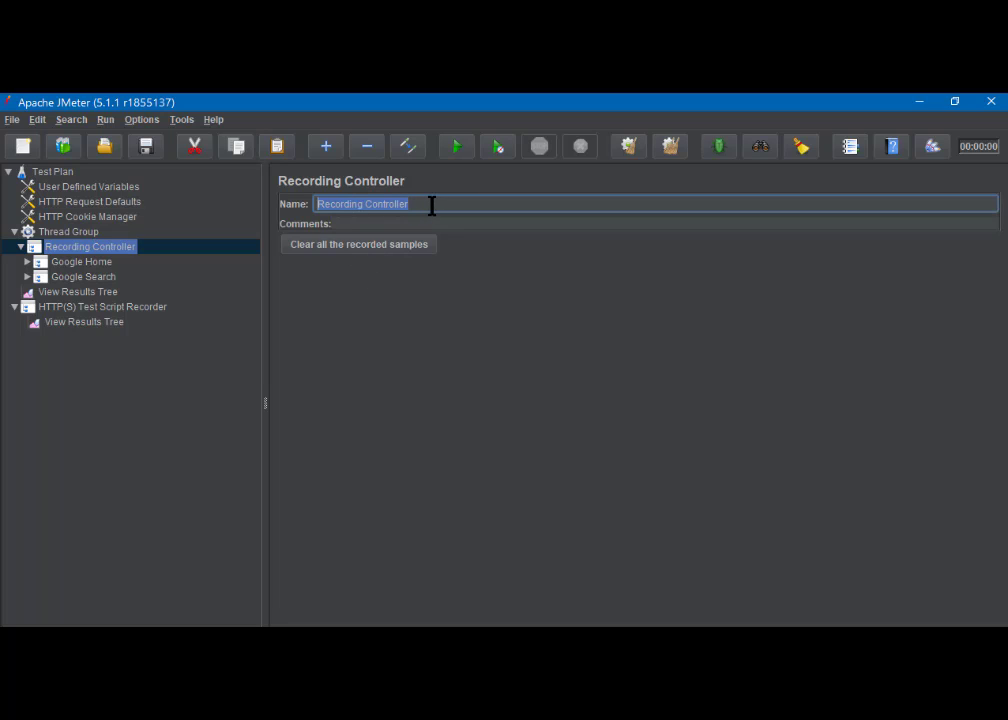
{"action": "right_click", "coordinate": [72, 249]}
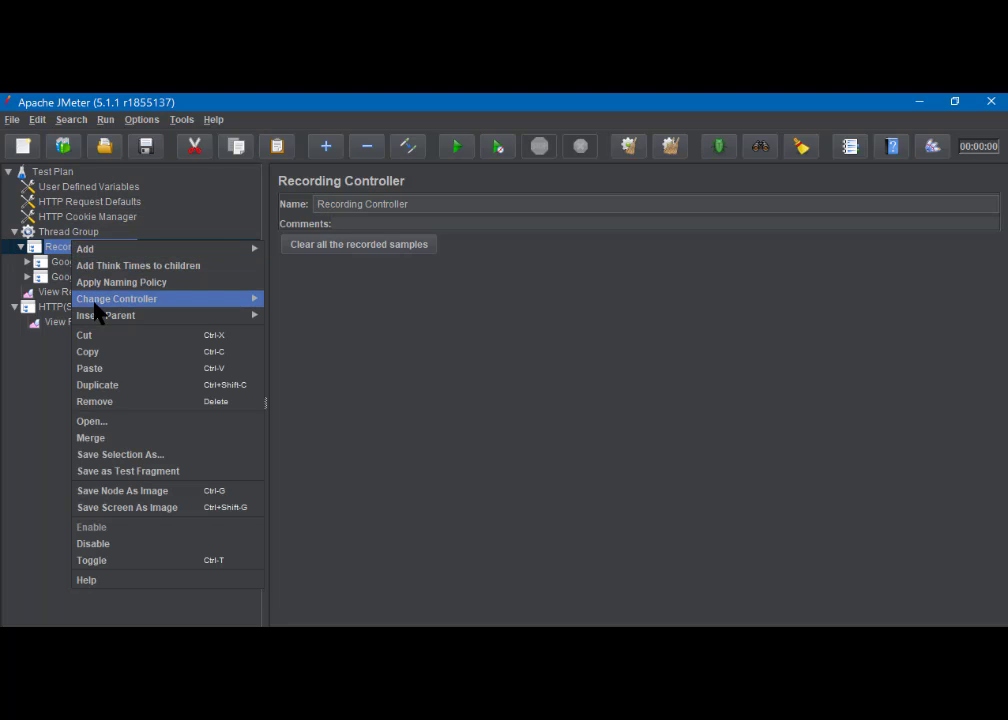
{"action": "mouse_move", "coordinate": [108, 306]}
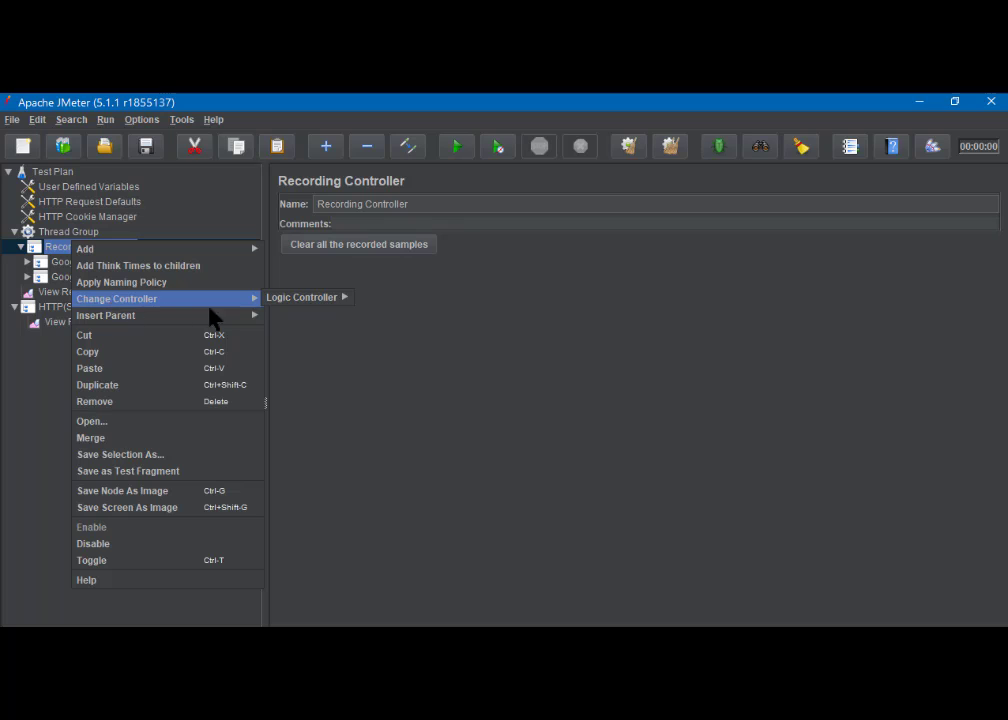
{"action": "mouse_move", "coordinate": [298, 303]}
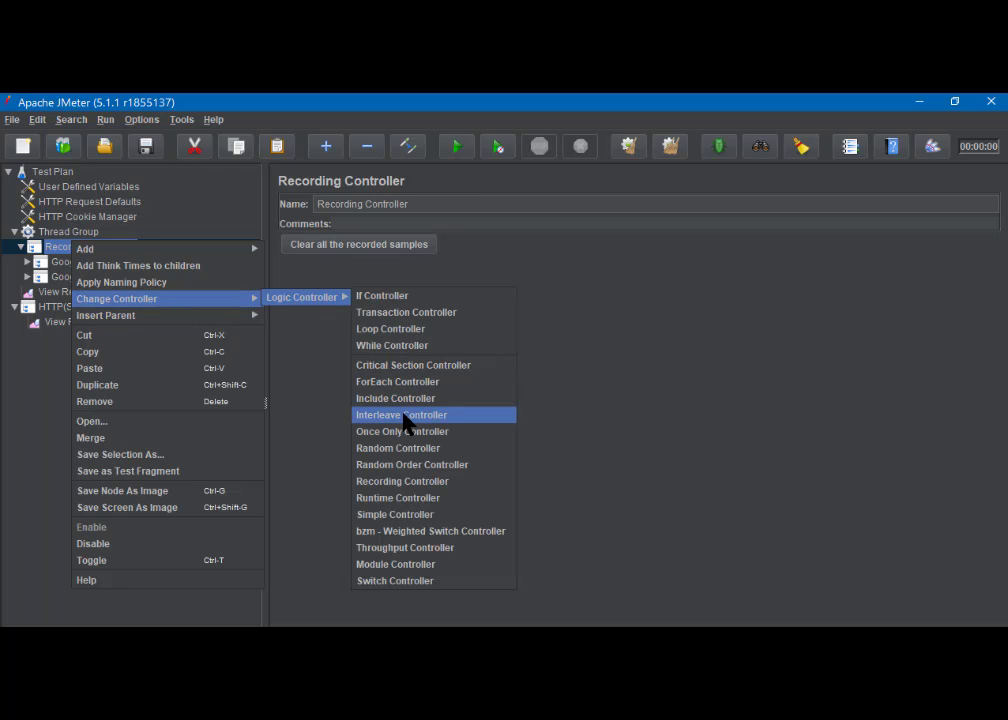
{"action": "left_click", "coordinate": [405, 500]}
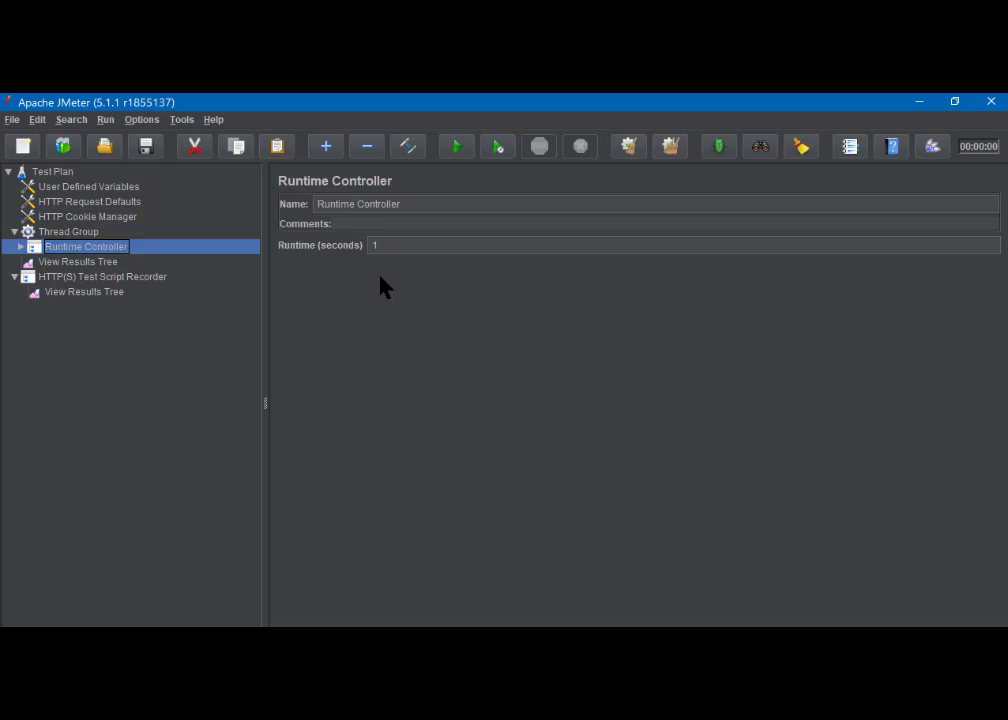
- Set the Runtime Controller's runtime to 10 seconds and check the Thread Group's settings
{"action": "left_click", "coordinate": [70, 232]}
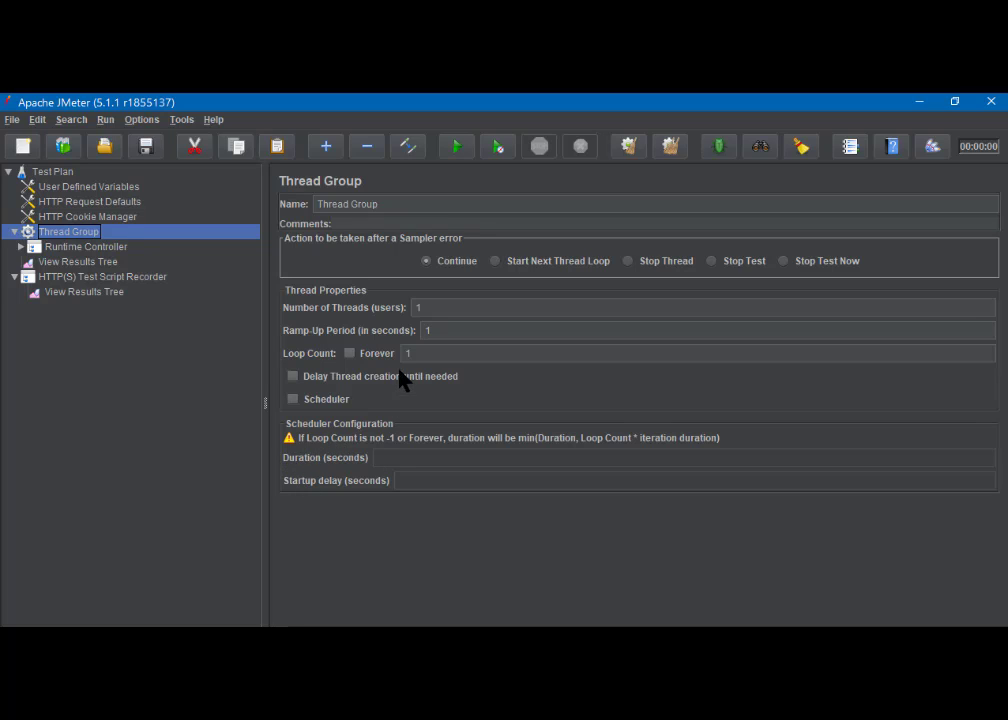
{"action": "left_click", "coordinate": [85, 249]}
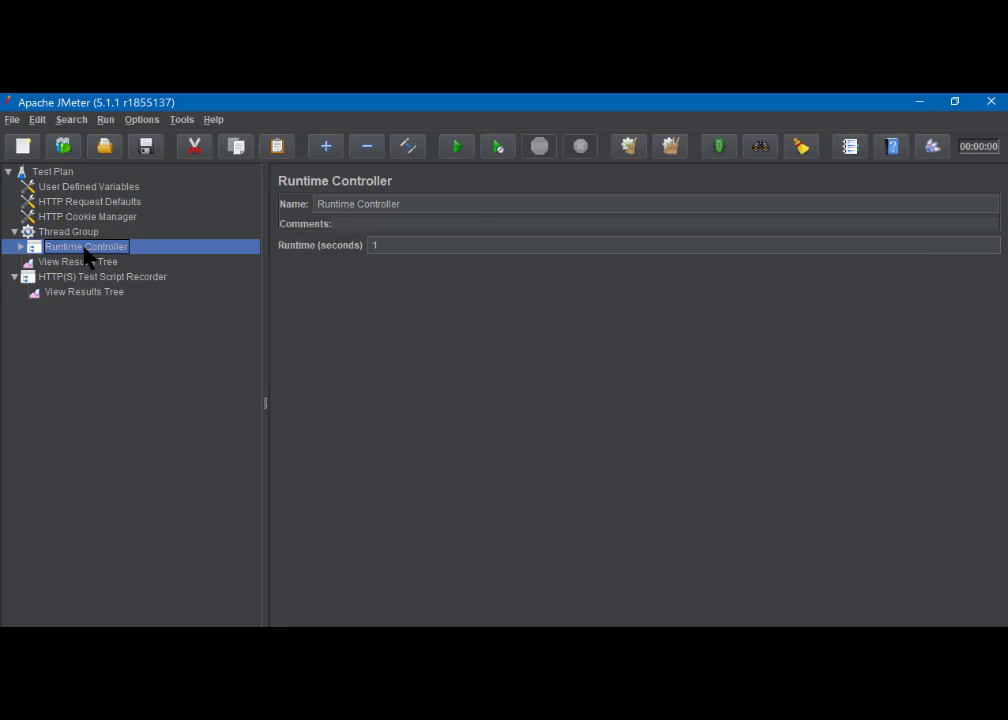
{"action": "left_click", "coordinate": [394, 244]}
{"action": "type", "text": "0"}
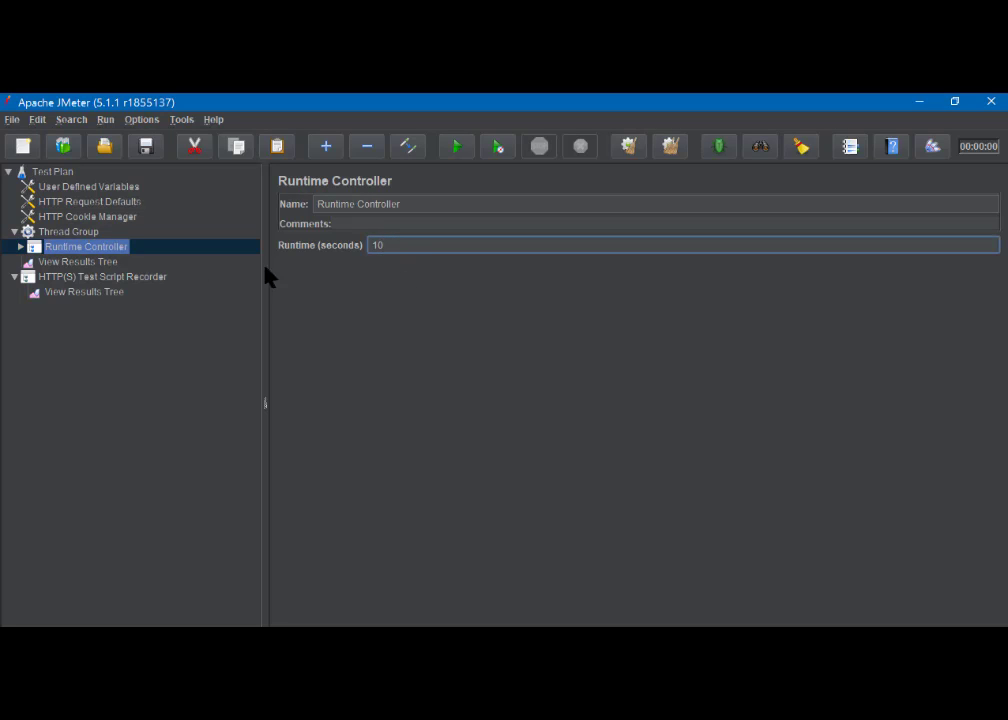
{"action": "left_click", "coordinate": [76, 235]}
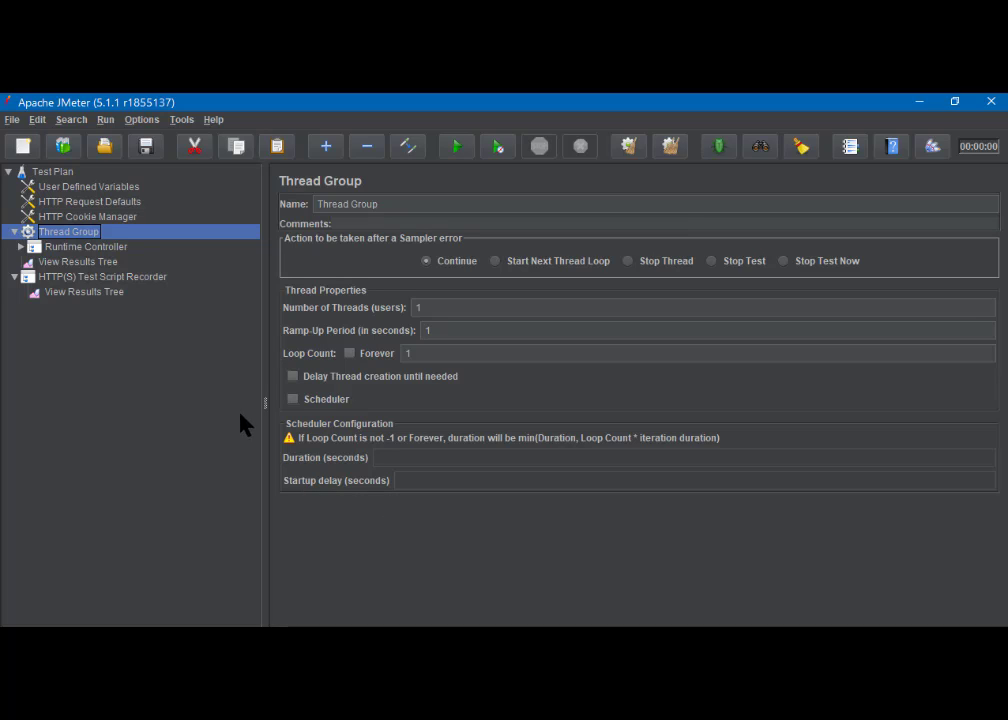
{"action": "left_click", "coordinate": [73, 248]}
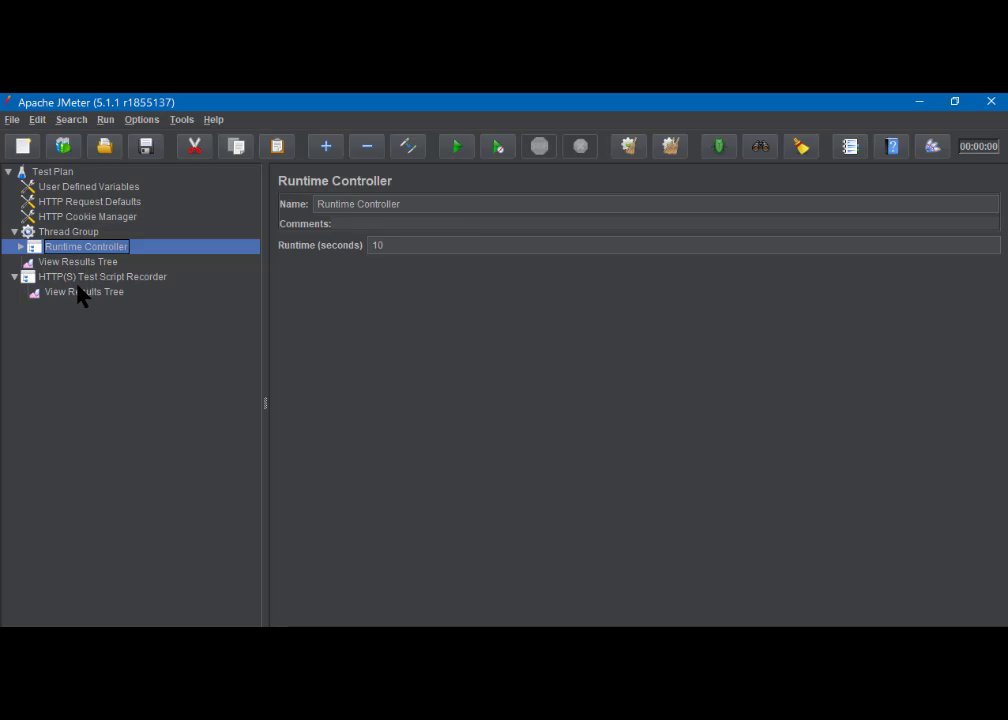
- Expand the Runtime Controller with its Google Home and Google Search transactions, and open the Google Home transaction controller
{"action": "left_click", "coordinate": [20, 246]}
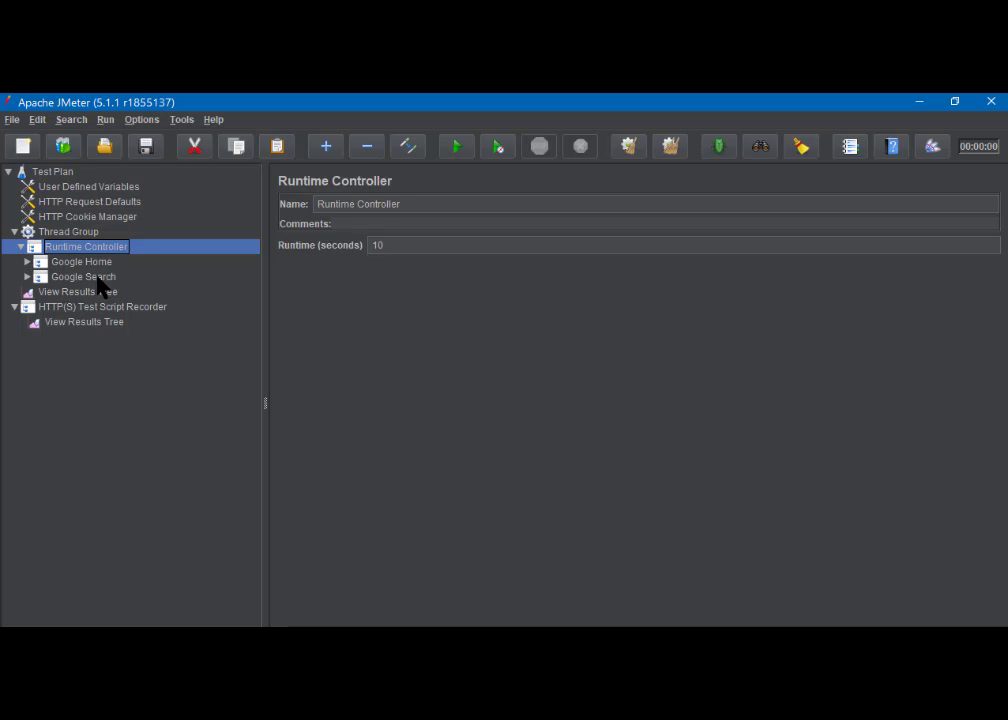
{"action": "left_click", "coordinate": [27, 262]}
{"action": "left_click", "coordinate": [27, 291]}
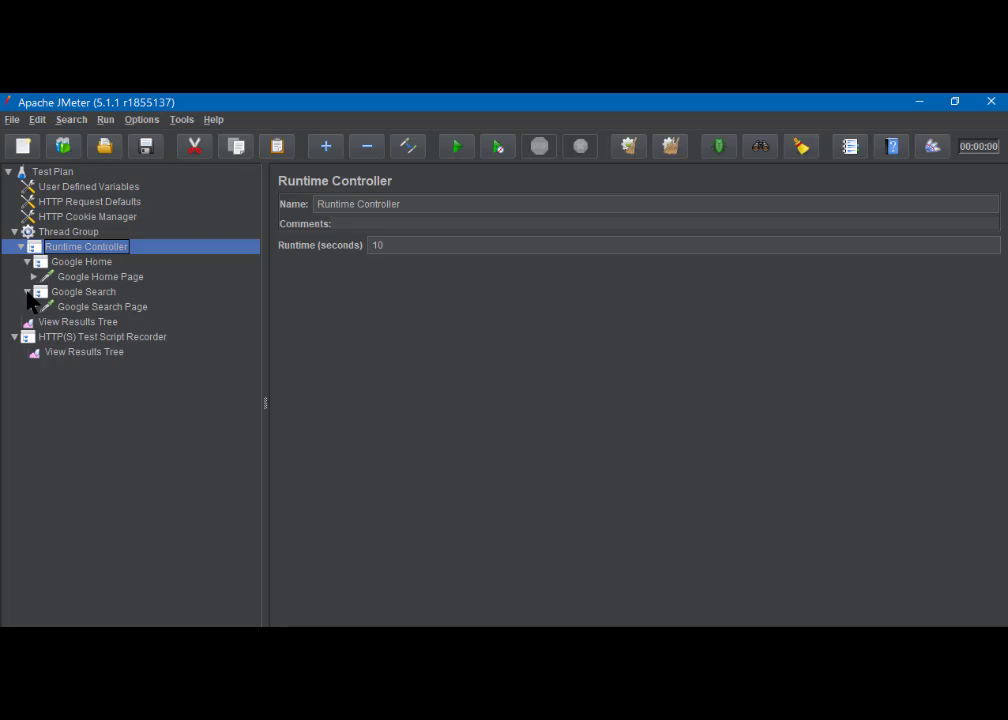
{"action": "left_click", "coordinate": [80, 264]}
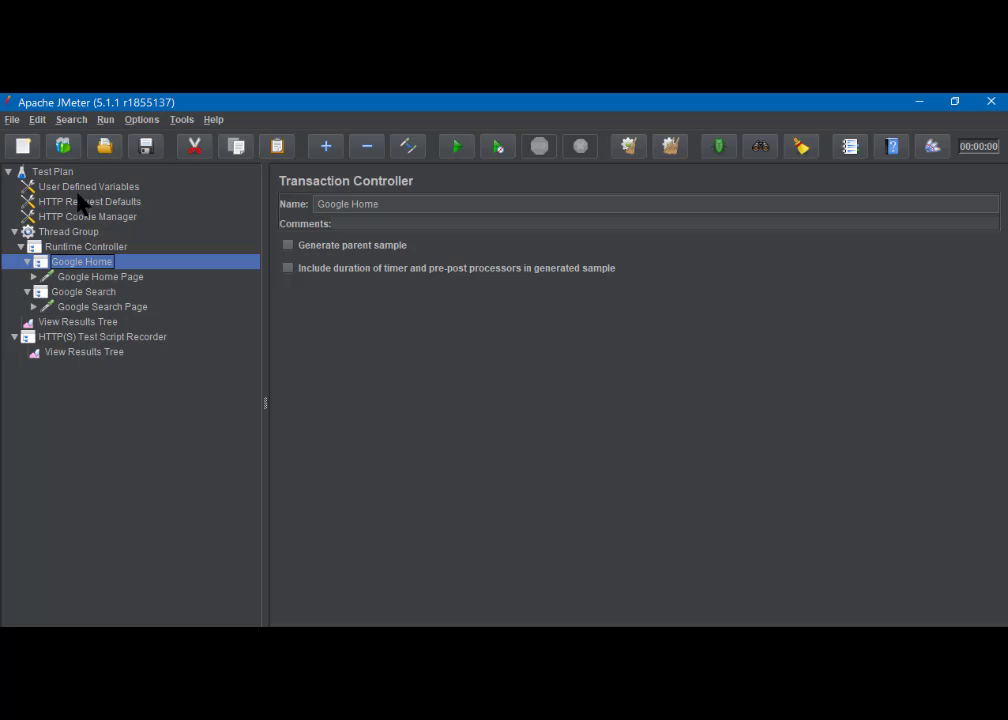
- Add a Summary Report listener to the Test Plan
{"action": "left_click", "coordinate": [56, 174]}
{"action": "right_click", "coordinate": [60, 180]}
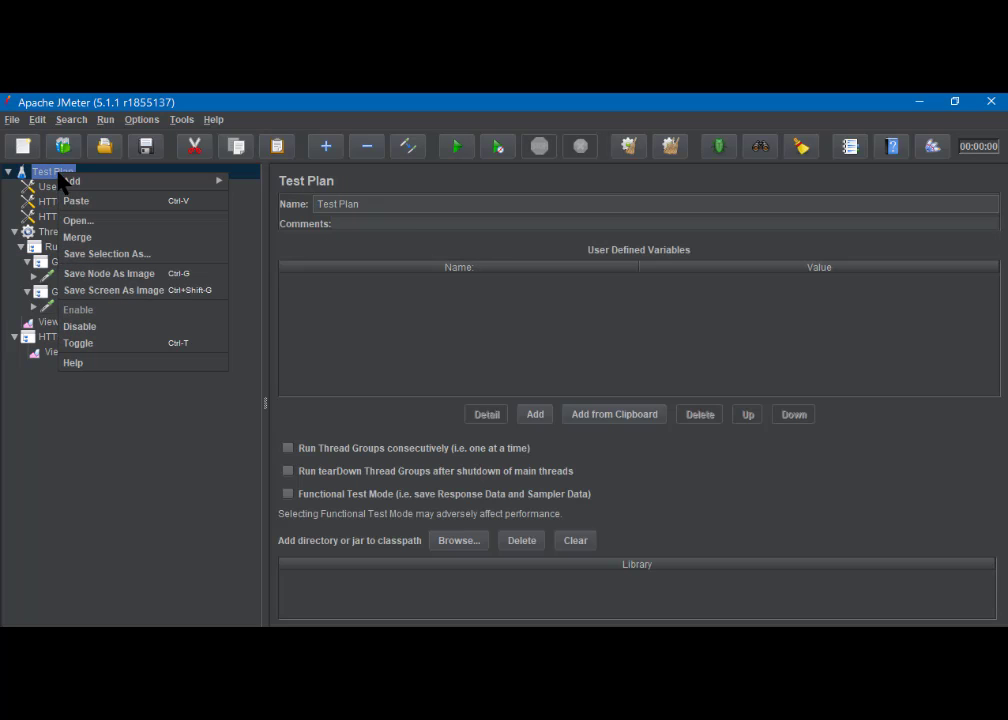
{"action": "mouse_move", "coordinate": [187, 182]}
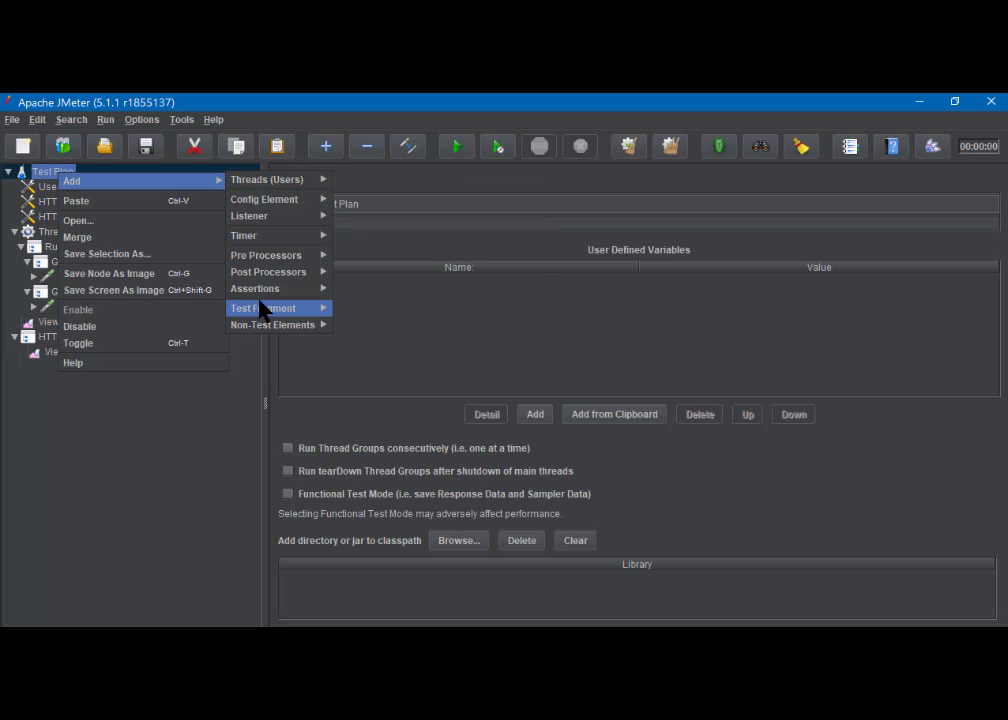
{"action": "mouse_move", "coordinate": [273, 222]}
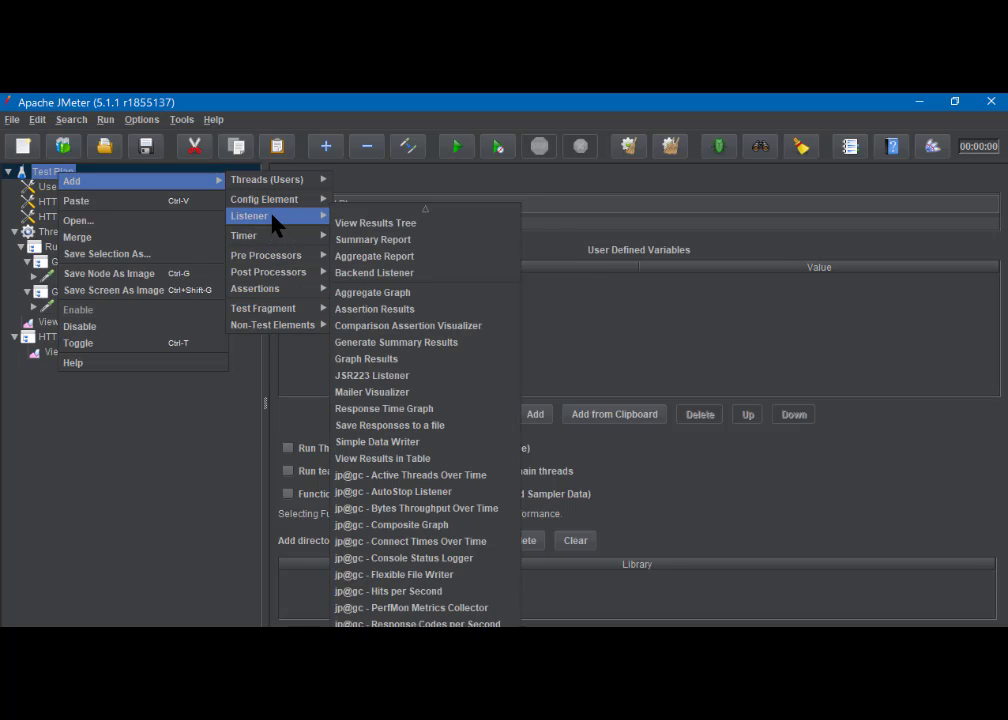
{"action": "left_click", "coordinate": [379, 242]}
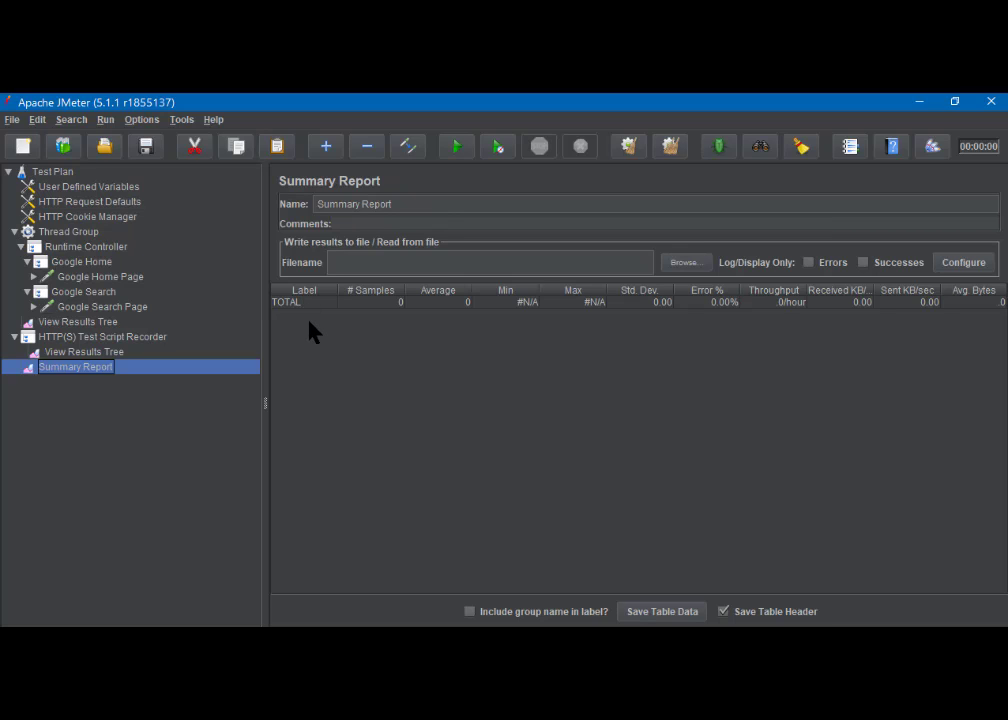
- Turn on Generate parent sample for the Google Home transaction, and review the user variables, HTTP Request Defaults and both page requests
{"action": "left_click", "coordinate": [75, 262]}
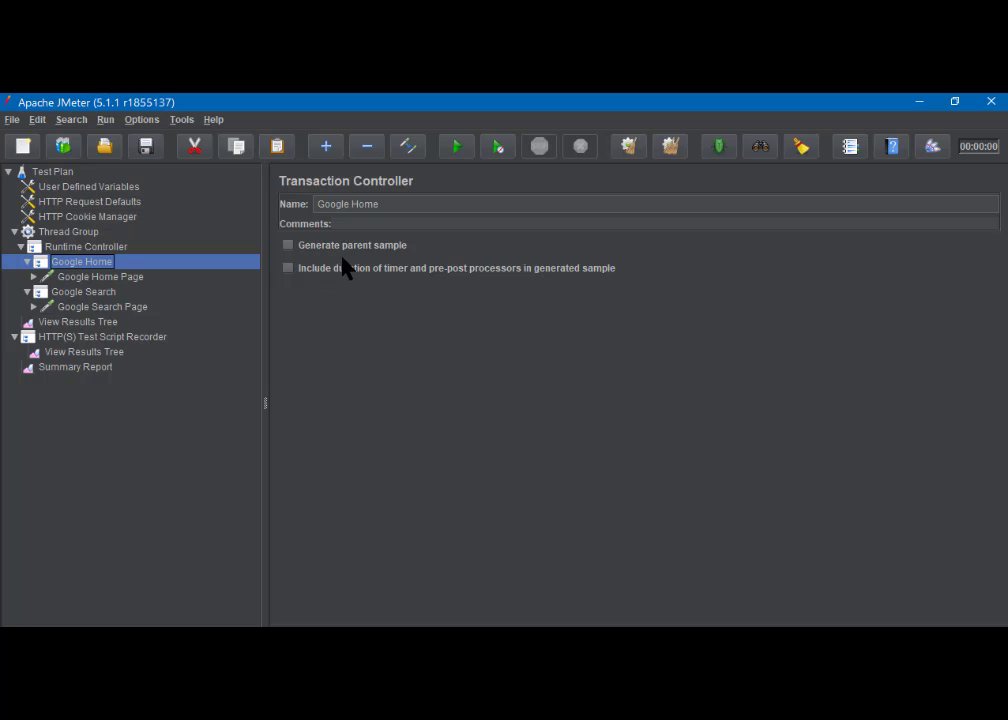
{"action": "left_click", "coordinate": [288, 246]}
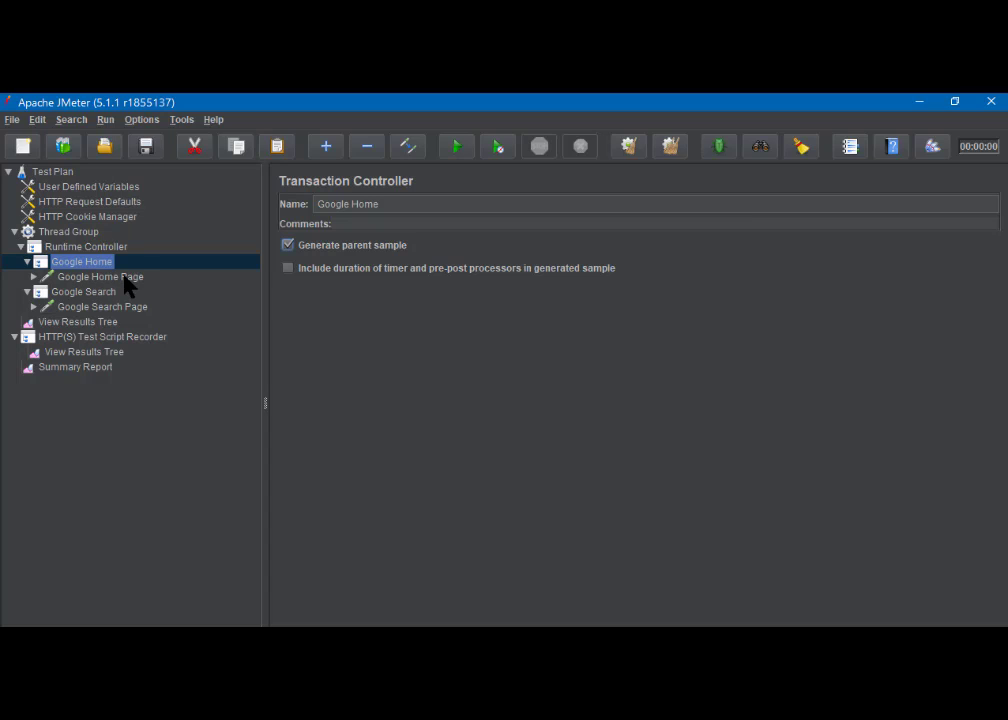
{"action": "left_click", "coordinate": [76, 278]}
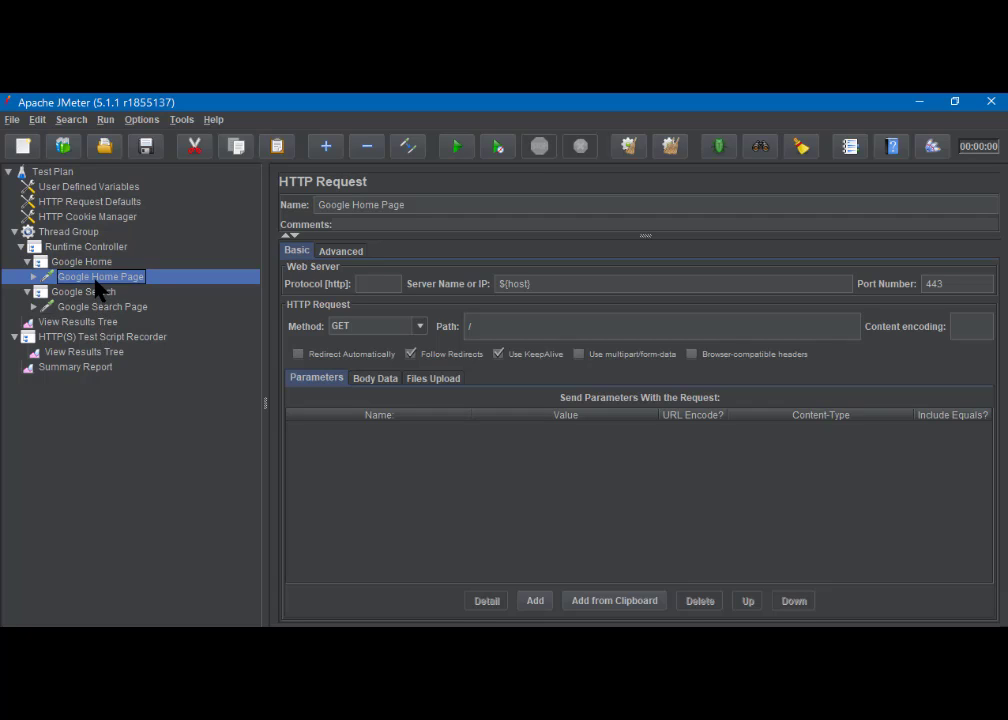
{"action": "left_click", "coordinate": [92, 187]}
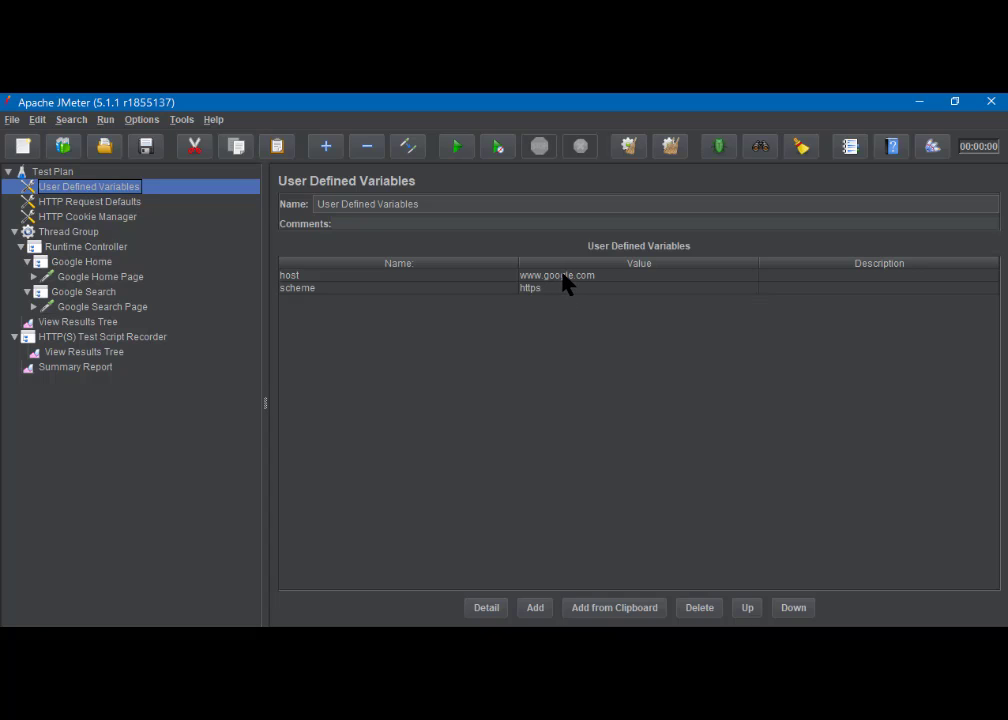
{"action": "left_click", "coordinate": [94, 203]}
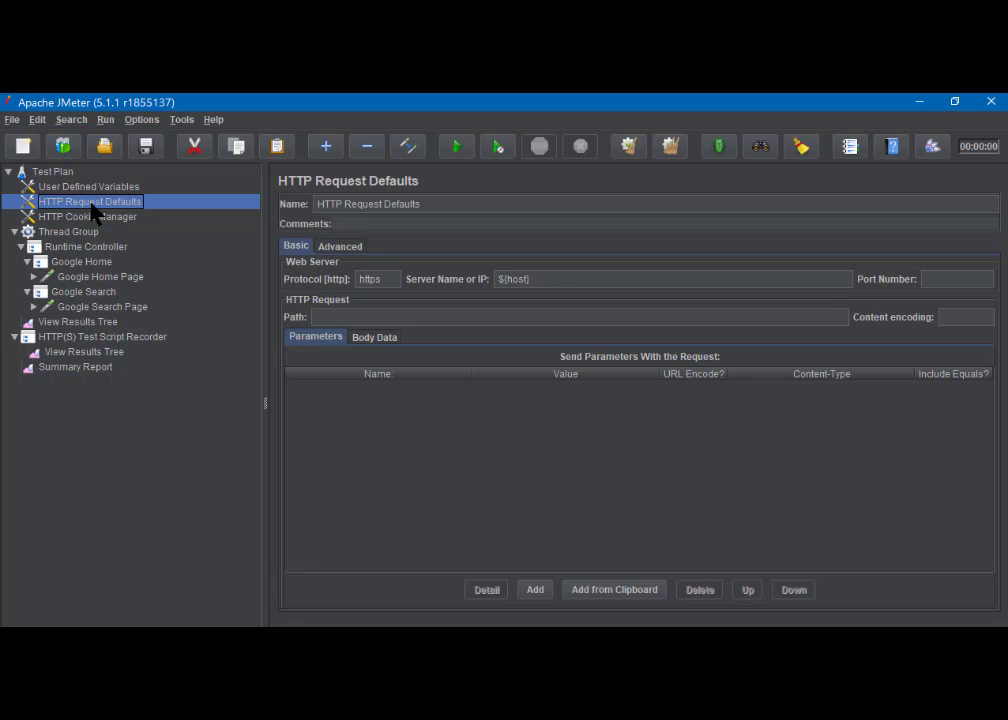
{"action": "left_click", "coordinate": [97, 277]}
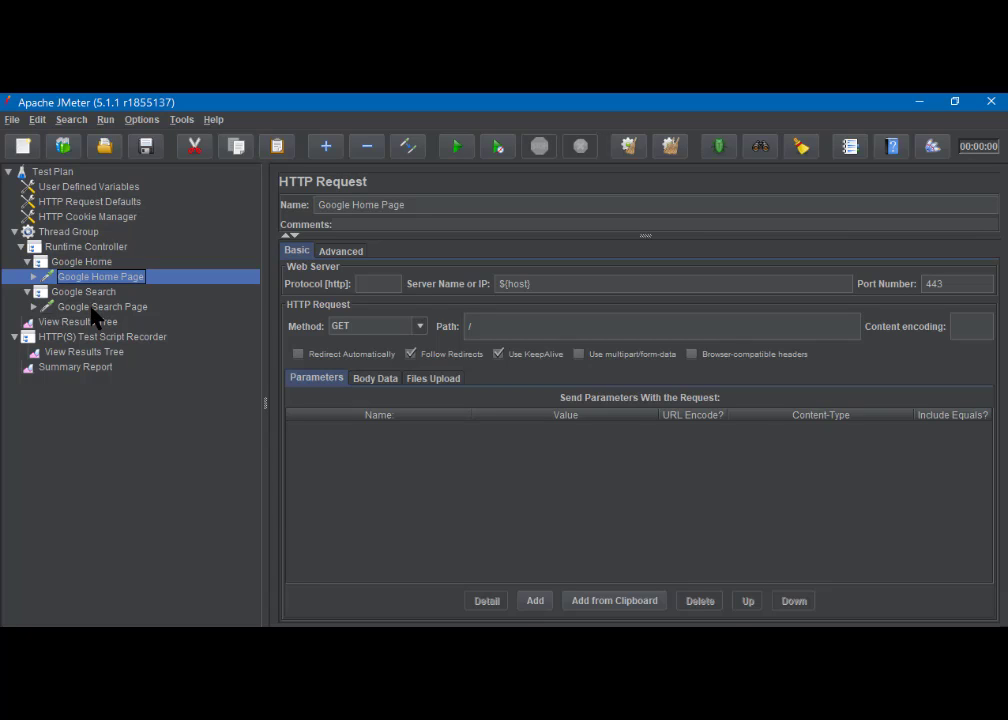
{"action": "left_click", "coordinate": [95, 309]}
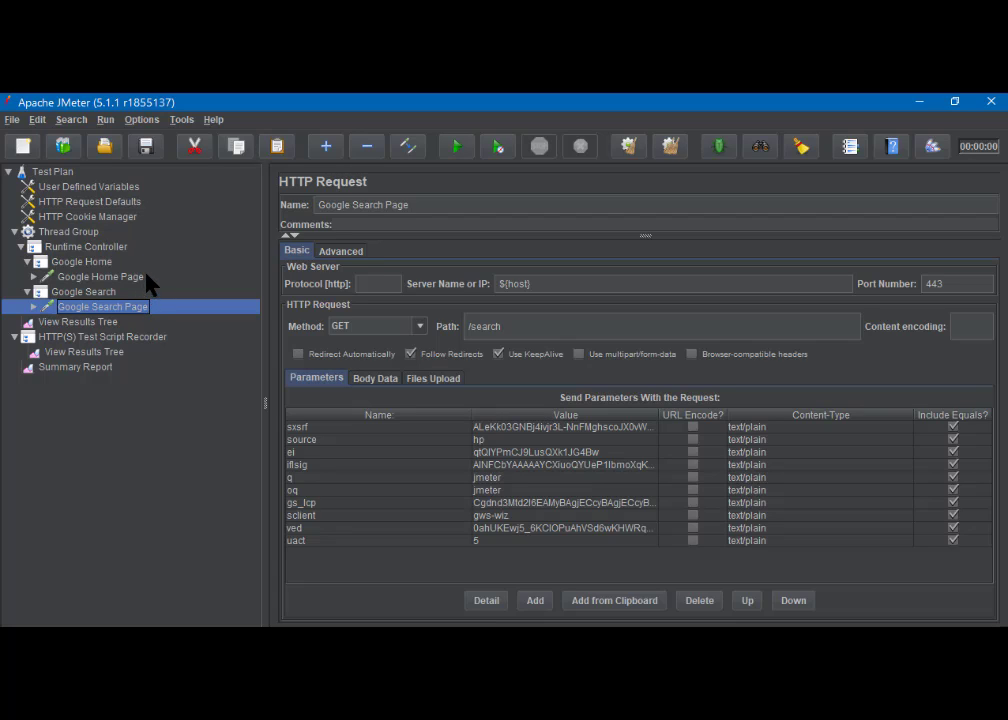
- Save the test plan as Google Search Page.jmx in the Scripts folder under Documents\JMeter
{"action": "left_click", "coordinate": [146, 150]}
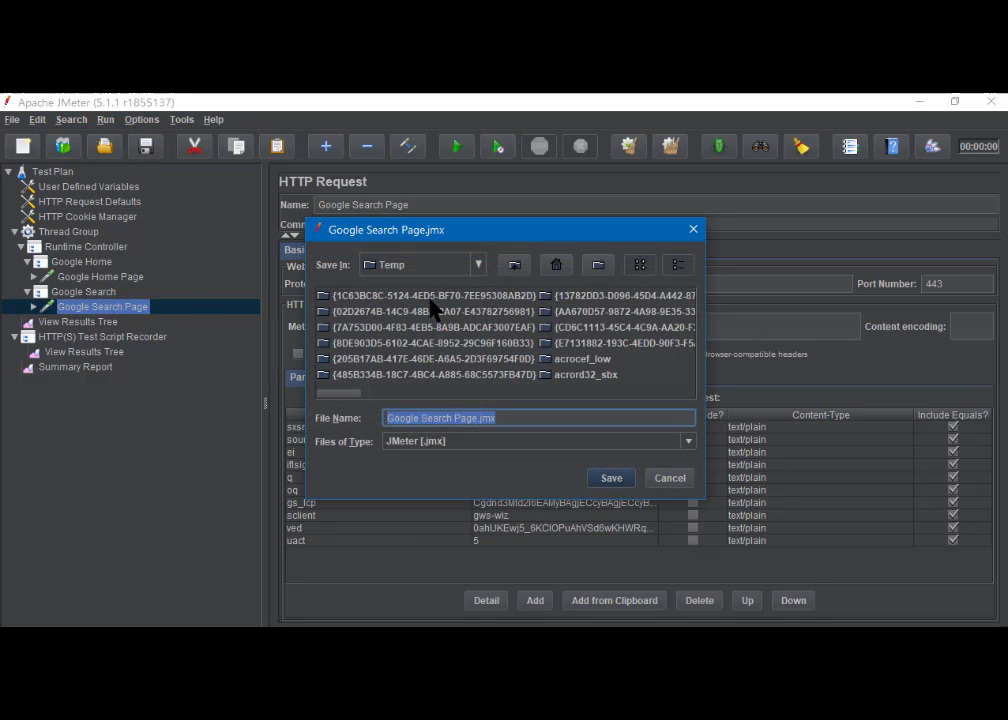
{"action": "left_click", "coordinate": [478, 264]}
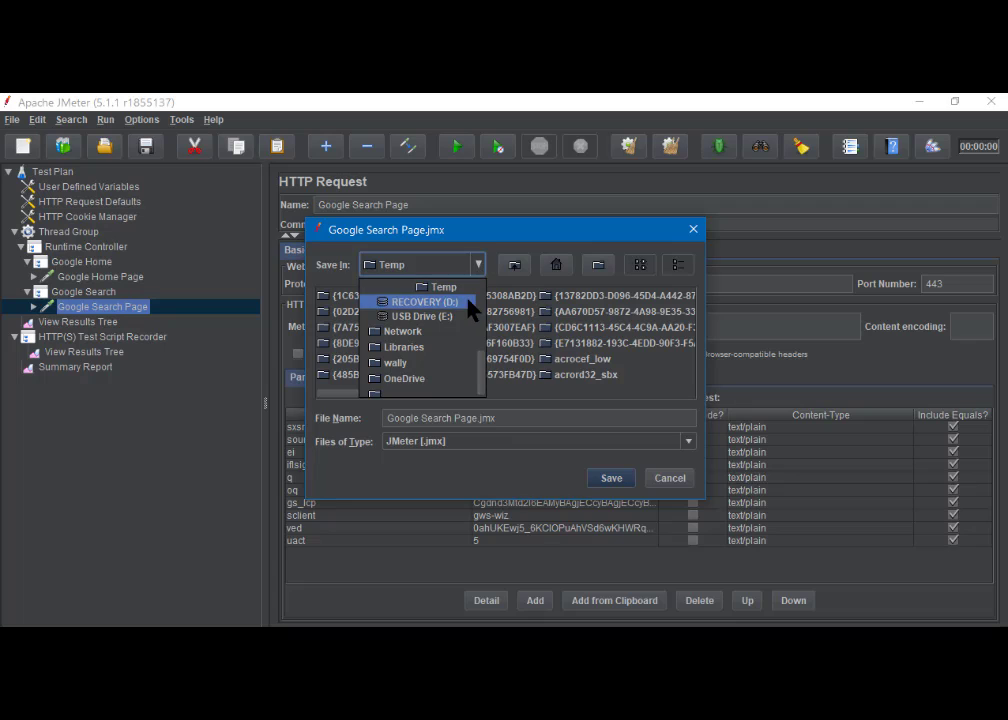
{"action": "scroll", "coordinate": [470, 300], "scroll_direction": "up", "scroll_amount": 1}
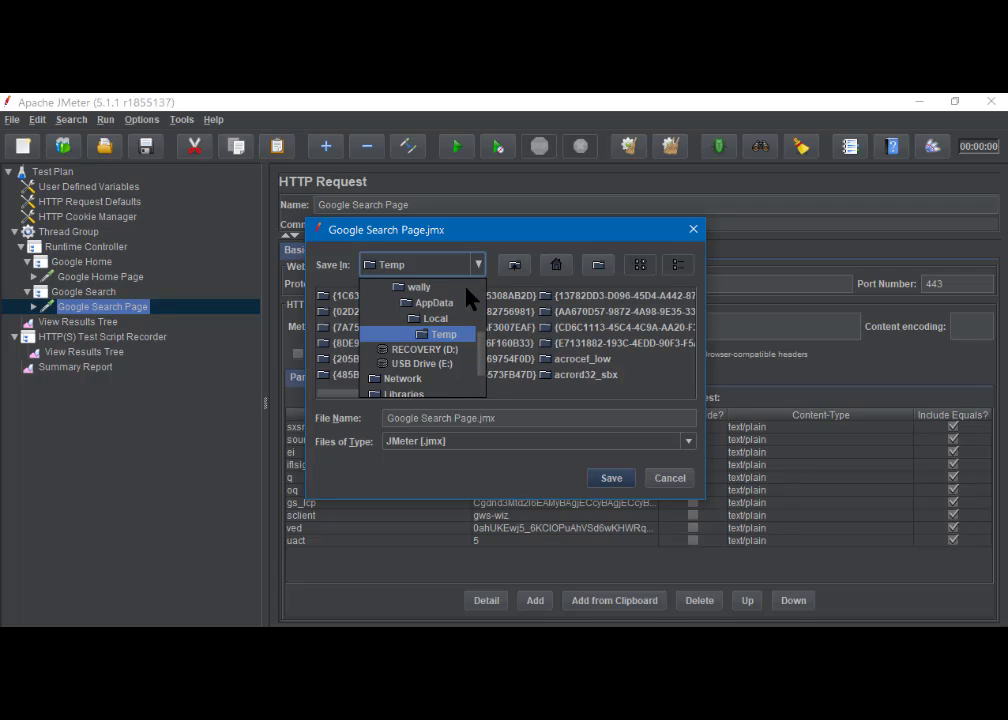
{"action": "scroll", "coordinate": [466, 292], "scroll_direction": "up", "scroll_amount": 1}
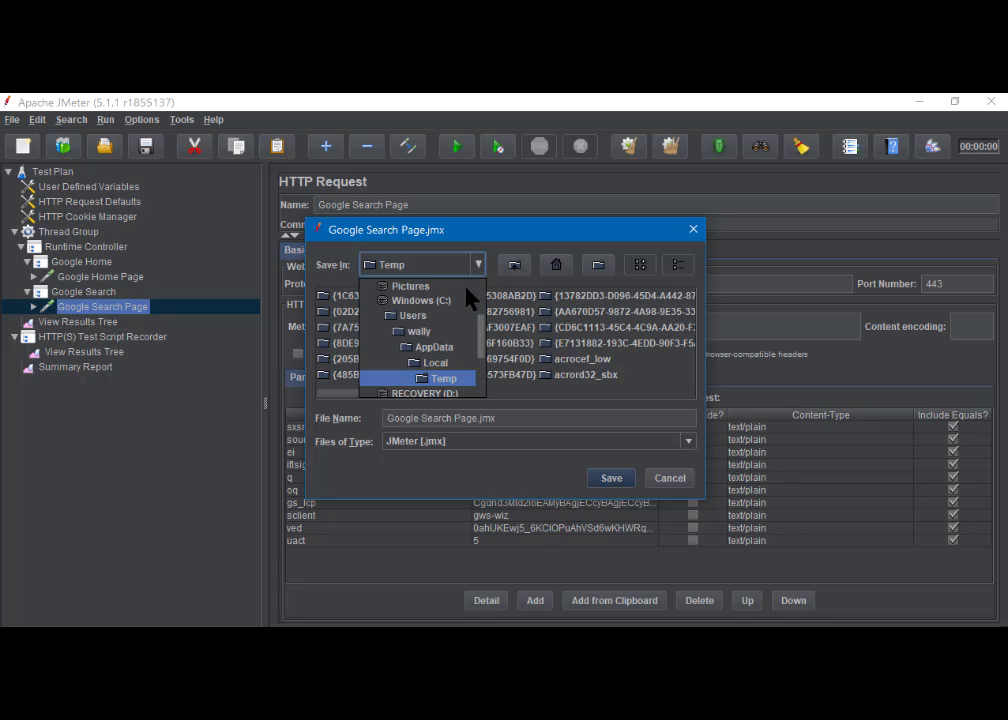
{"action": "left_click", "coordinate": [416, 332]}
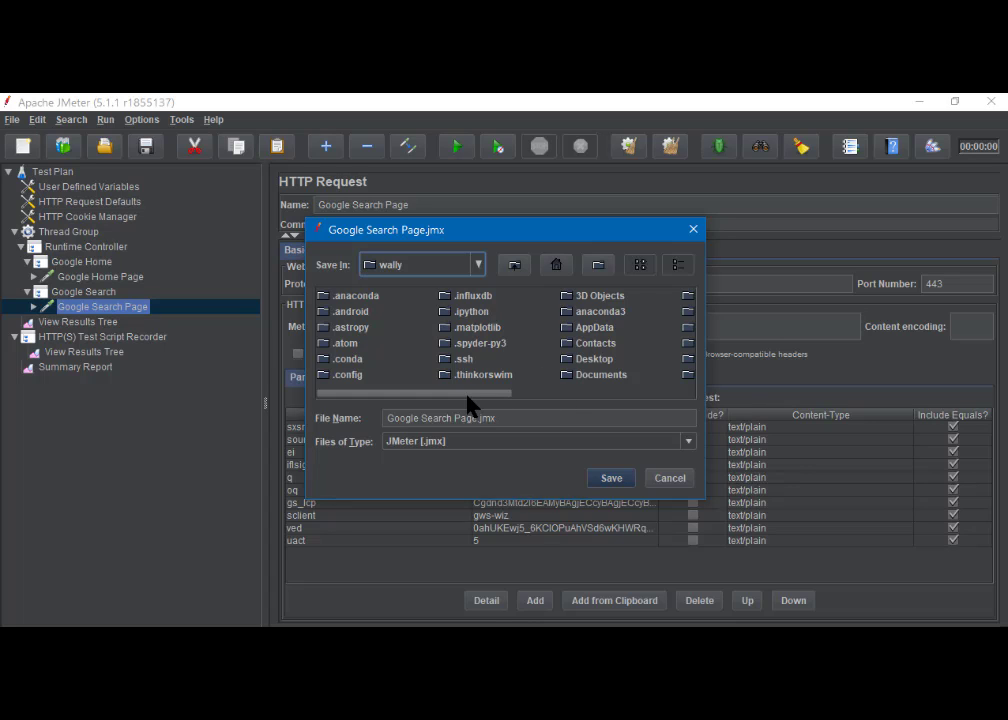
{"action": "left_click_drag", "start_coordinate": [478, 393], "coordinate": [565, 414]}
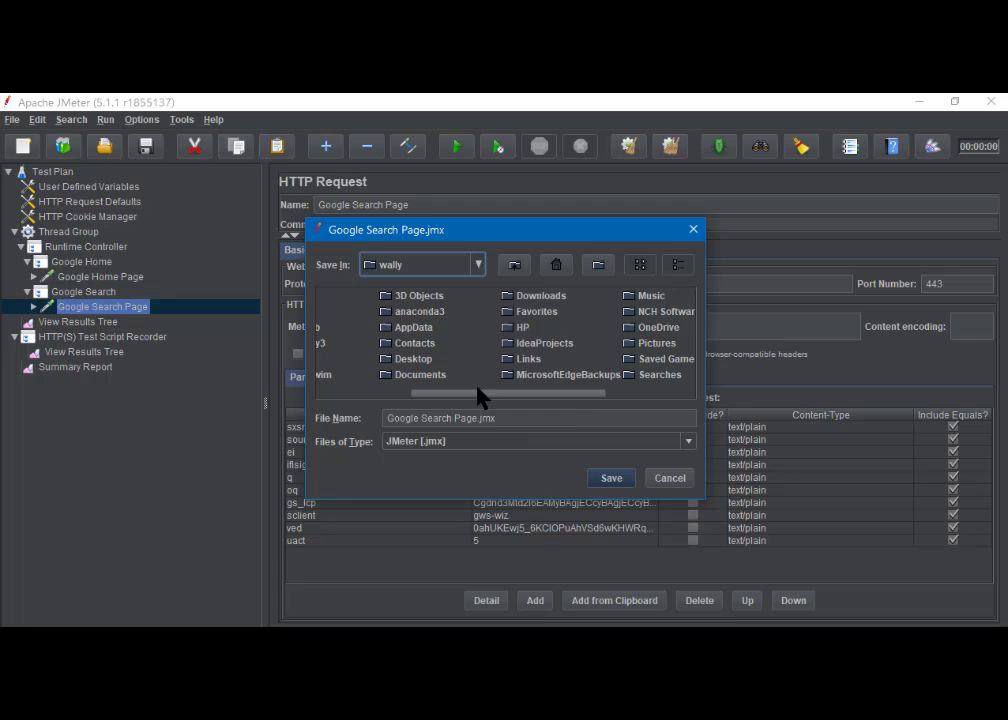
{"action": "double_click", "coordinate": [412, 374]}
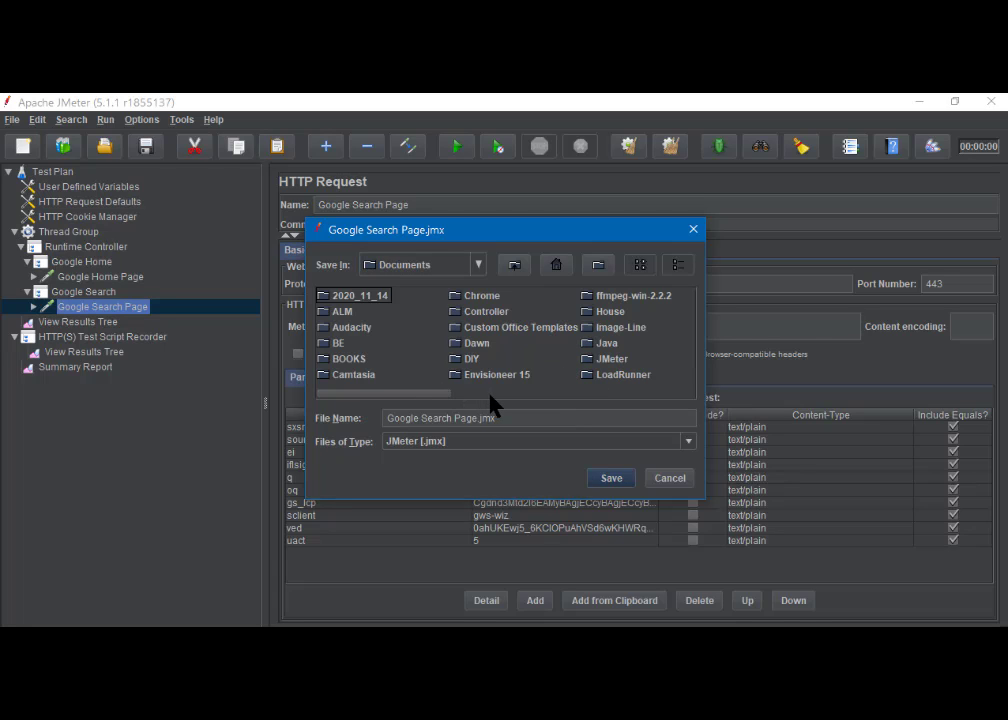
{"action": "double_click", "coordinate": [612, 360]}
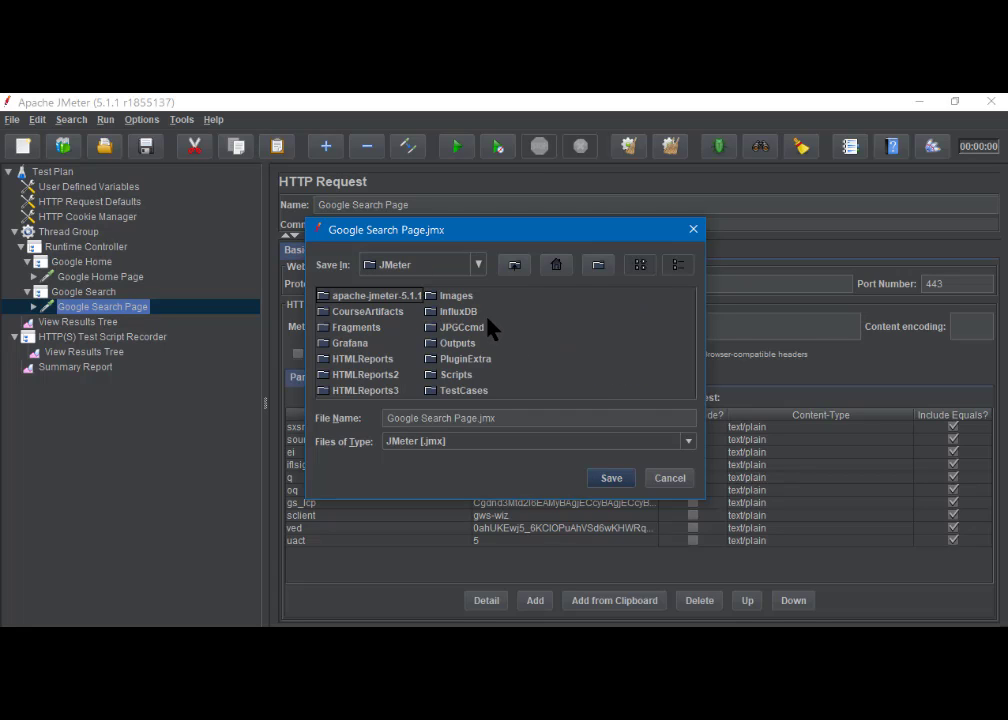
{"action": "double_click", "coordinate": [433, 376]}
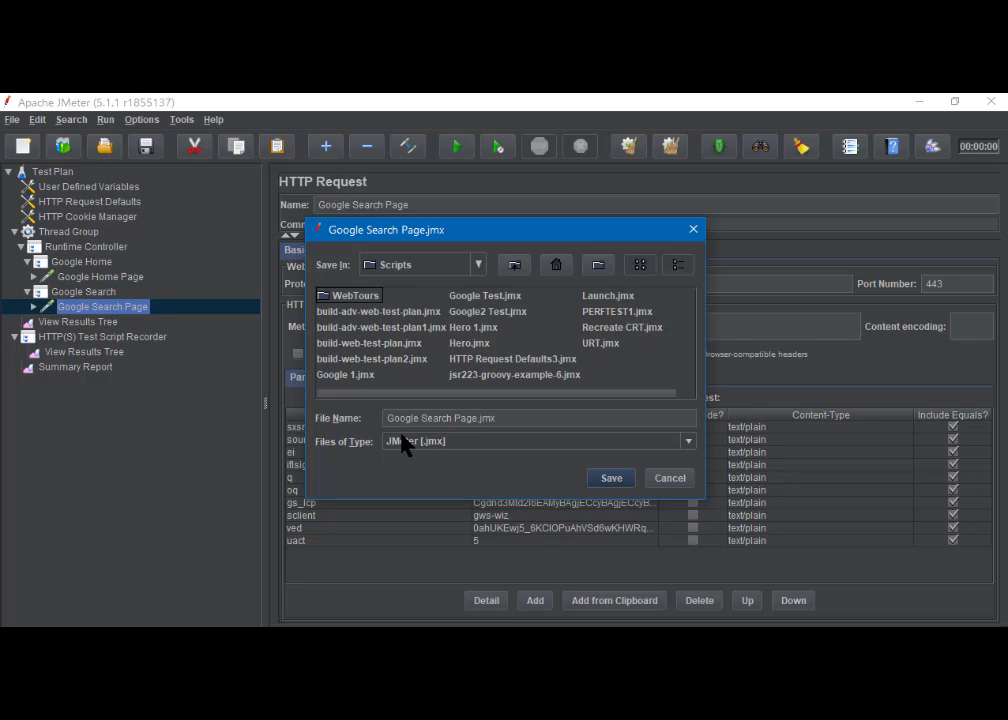
{"action": "left_click", "coordinate": [611, 478]}
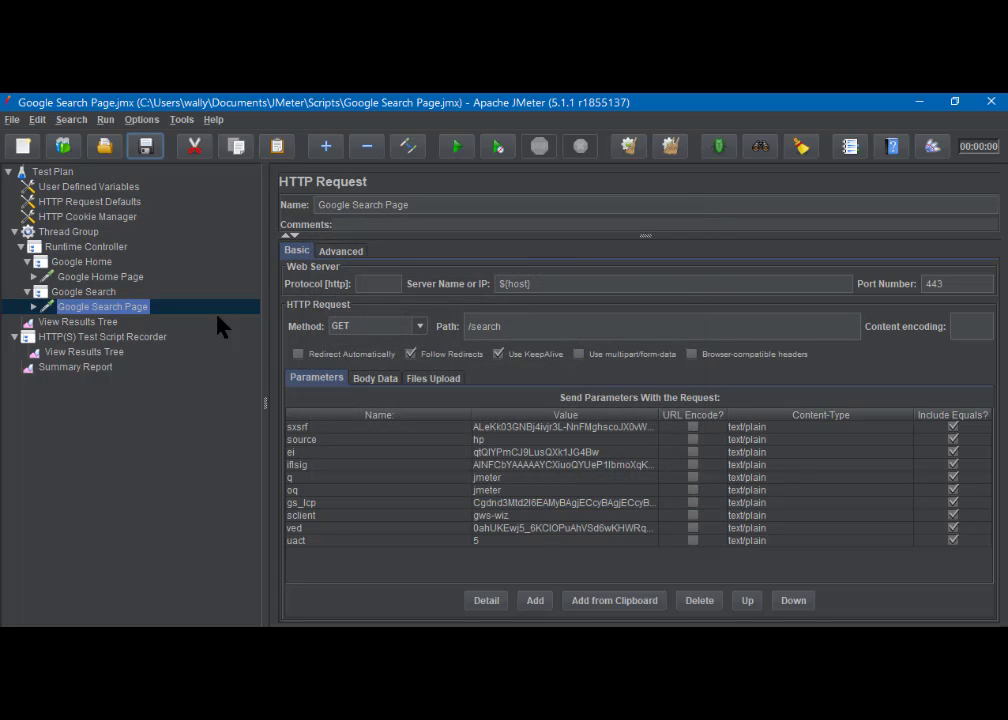
- Try to run the test, choosing Don't start, and check the test plan's View Results Tree, Thread Group and Runtime Controller
{"action": "left_click", "coordinate": [459, 153]}
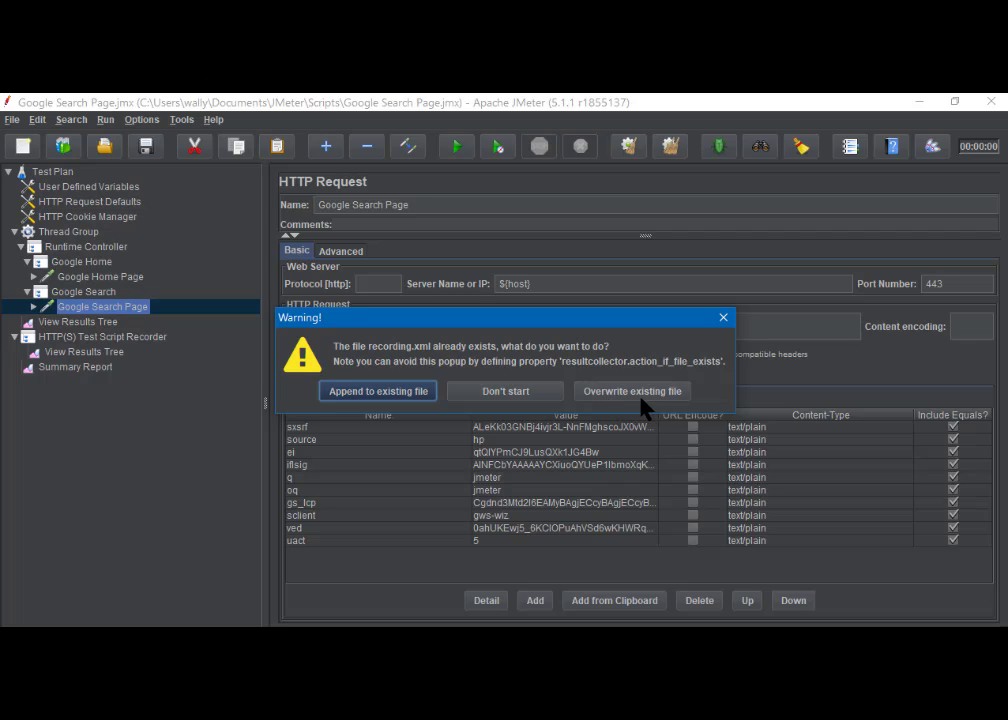
{"action": "left_click", "coordinate": [515, 396]}
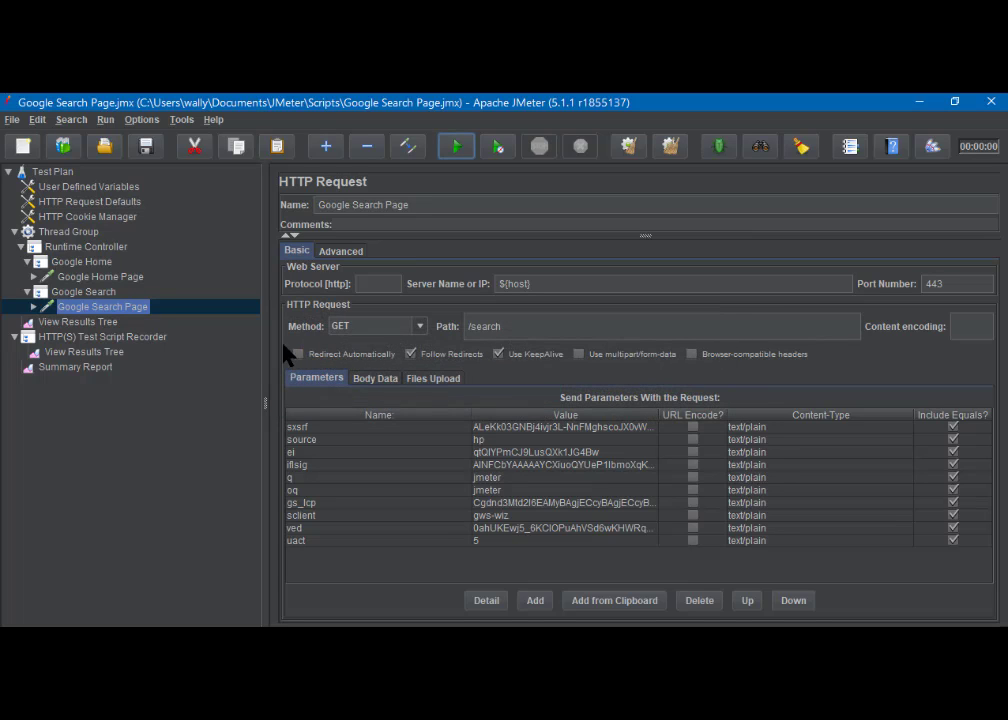
{"action": "left_click", "coordinate": [71, 324]}
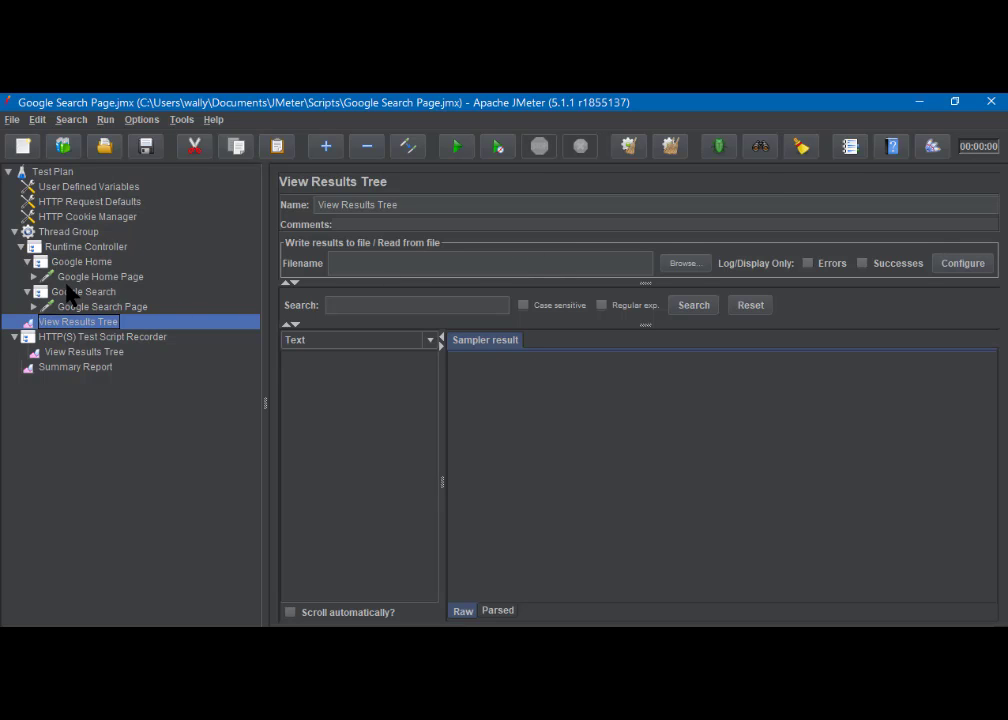
{"action": "left_click", "coordinate": [77, 238]}
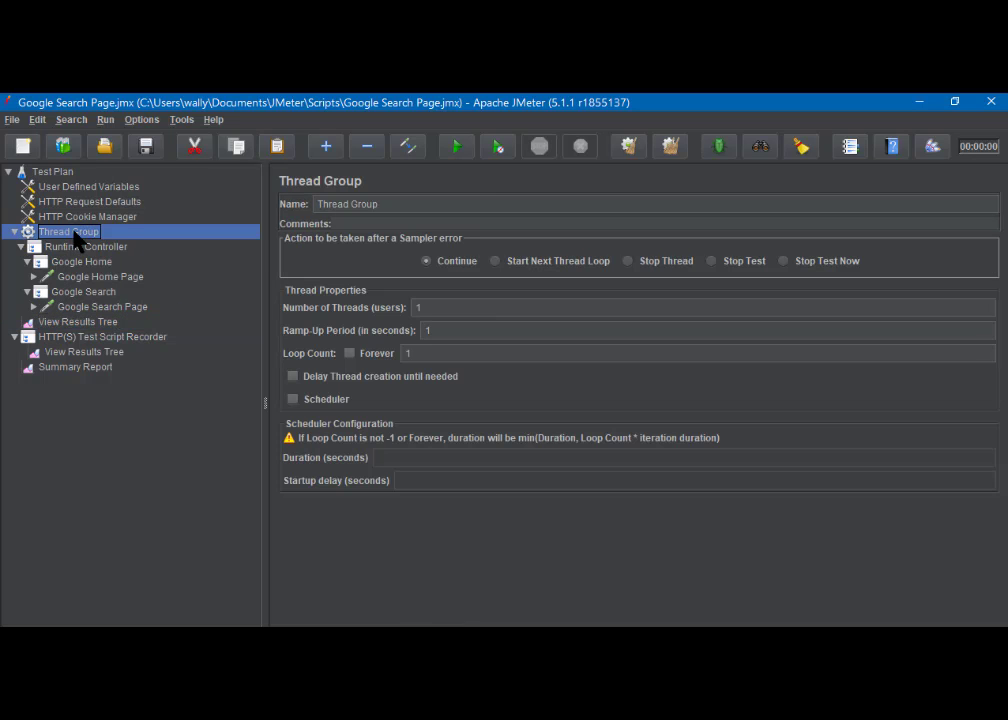
{"action": "left_click", "coordinate": [80, 246]}
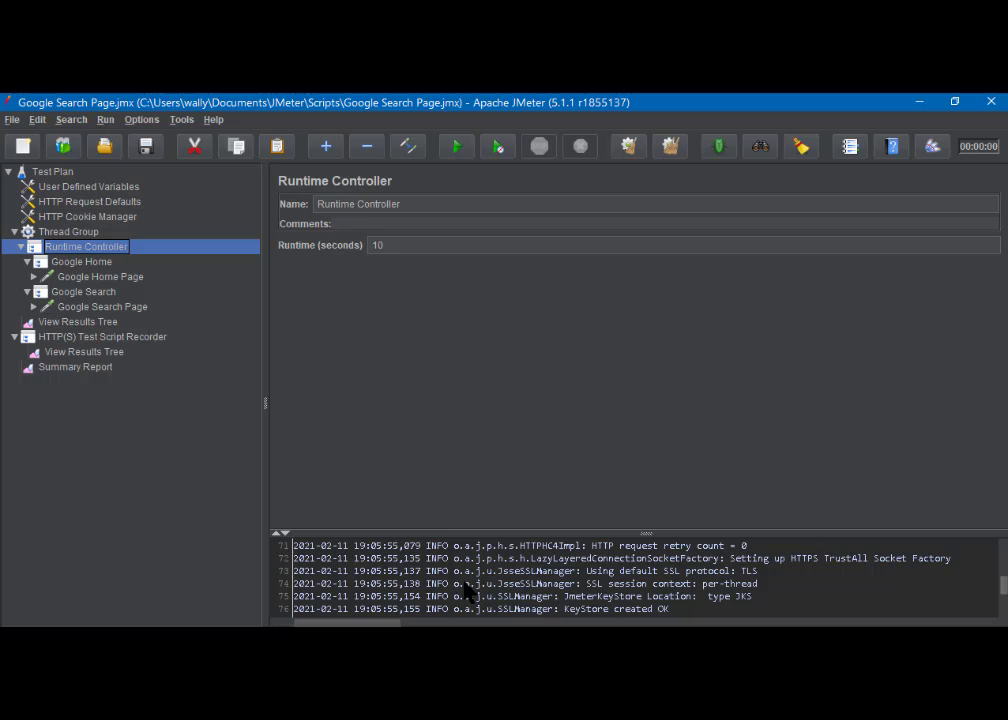
- Clear all results and the log, run the test, and follow the log to the end of the run
{"action": "left_click", "coordinate": [670, 146]}
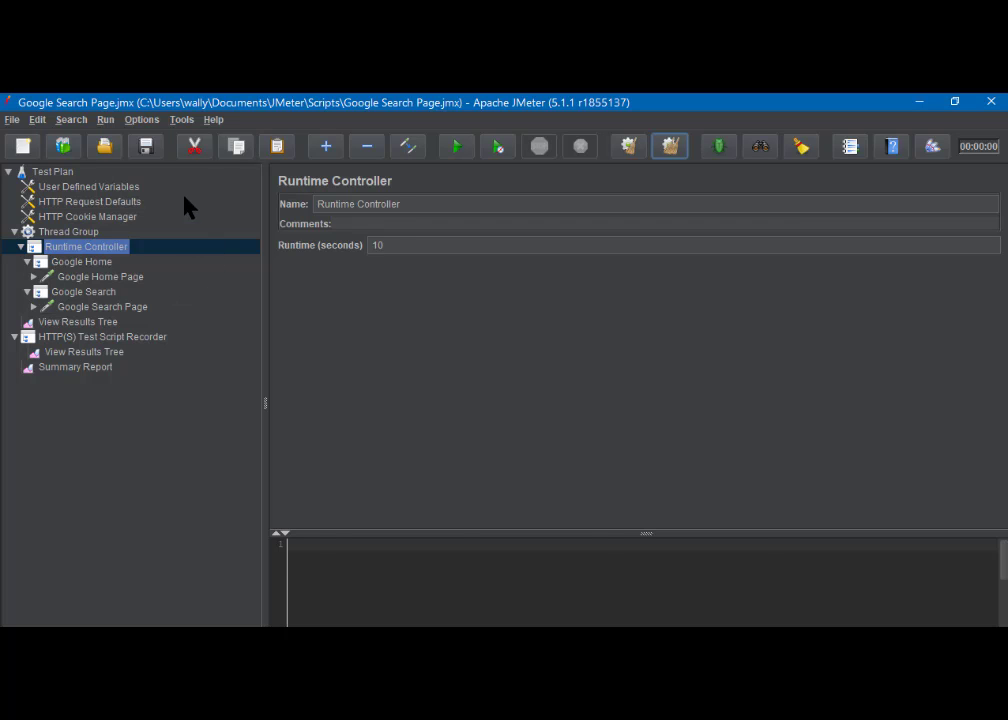
{"action": "key", "text": "ctrl+r"}
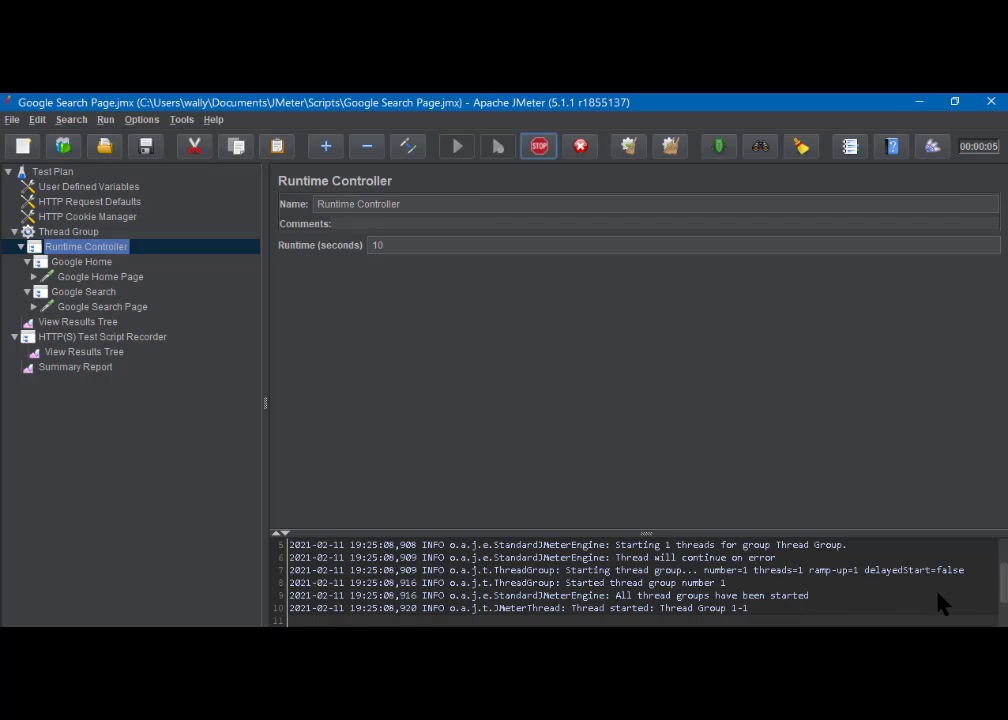
{"action": "mouse_move", "coordinate": [1004, 589]}
{"action": "left_mouse_down"}
{"action": "mouse_move", "coordinate": [1002, 550]}
{"action": "mouse_move", "coordinate": [999, 612]}
{"action": "left_mouse_up"}
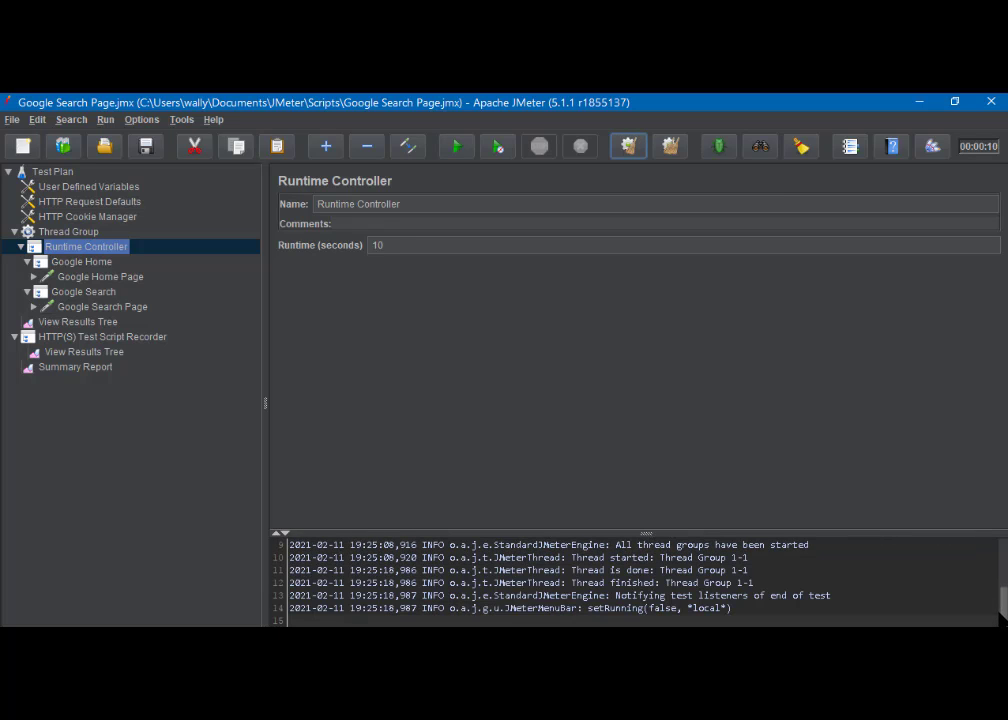
- Clear the results filename in the script recorder's View Results Tree, and open the test plan's own View Results Tree
{"action": "left_click", "coordinate": [98, 353]}
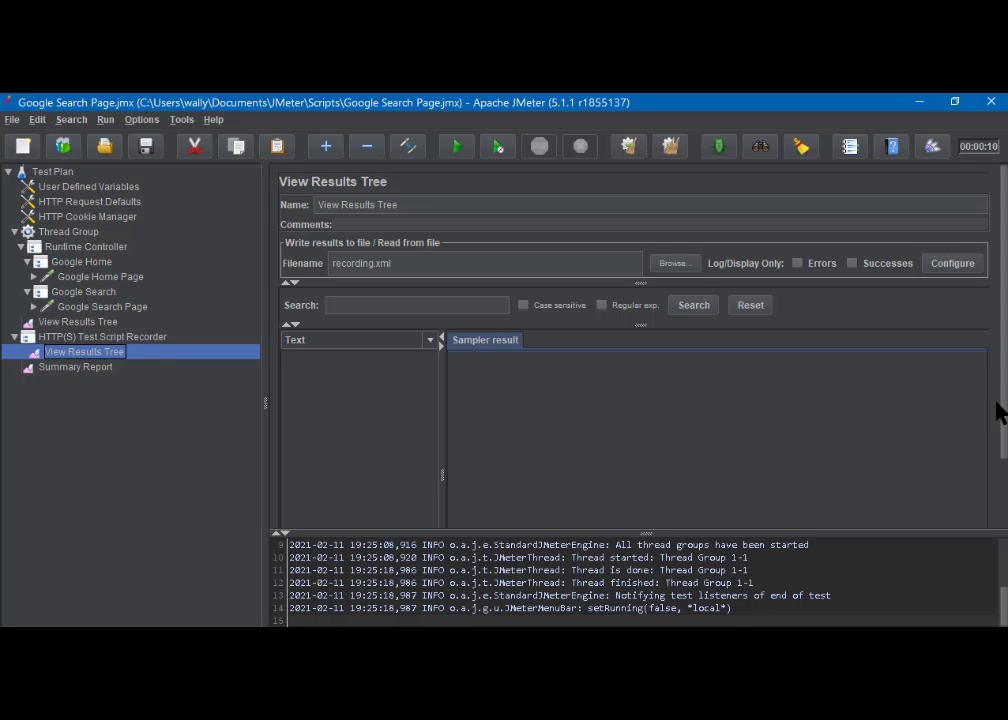
{"action": "scroll", "coordinate": [1000, 292], "scroll_direction": "down", "scroll_amount": 3}
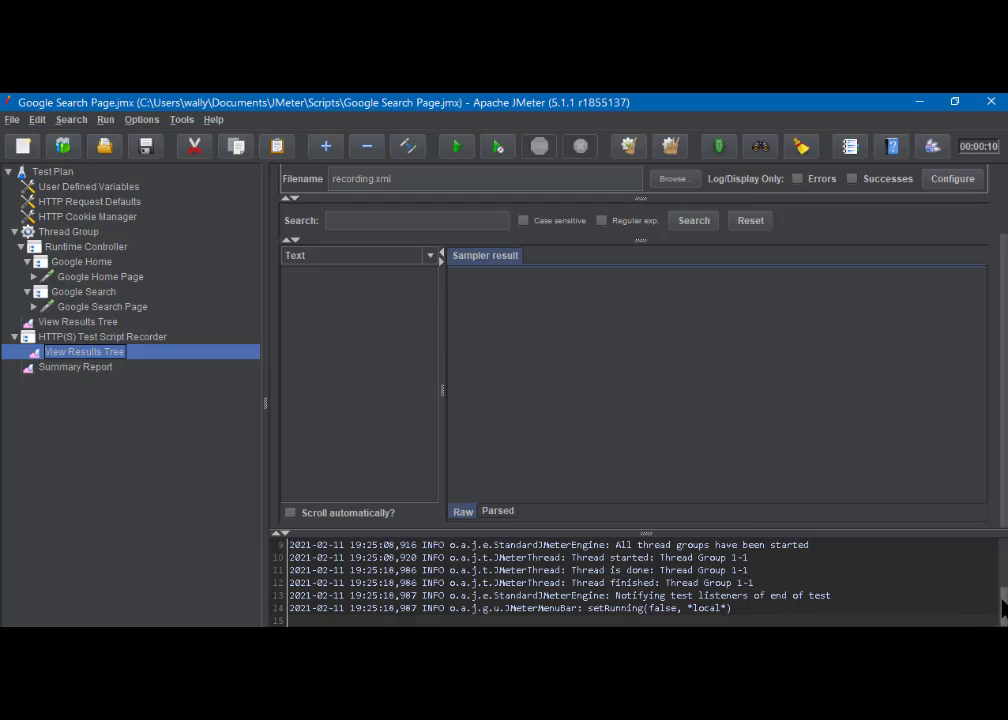
{"action": "left_click_drag", "start_coordinate": [1003, 602], "coordinate": [1004, 619]}
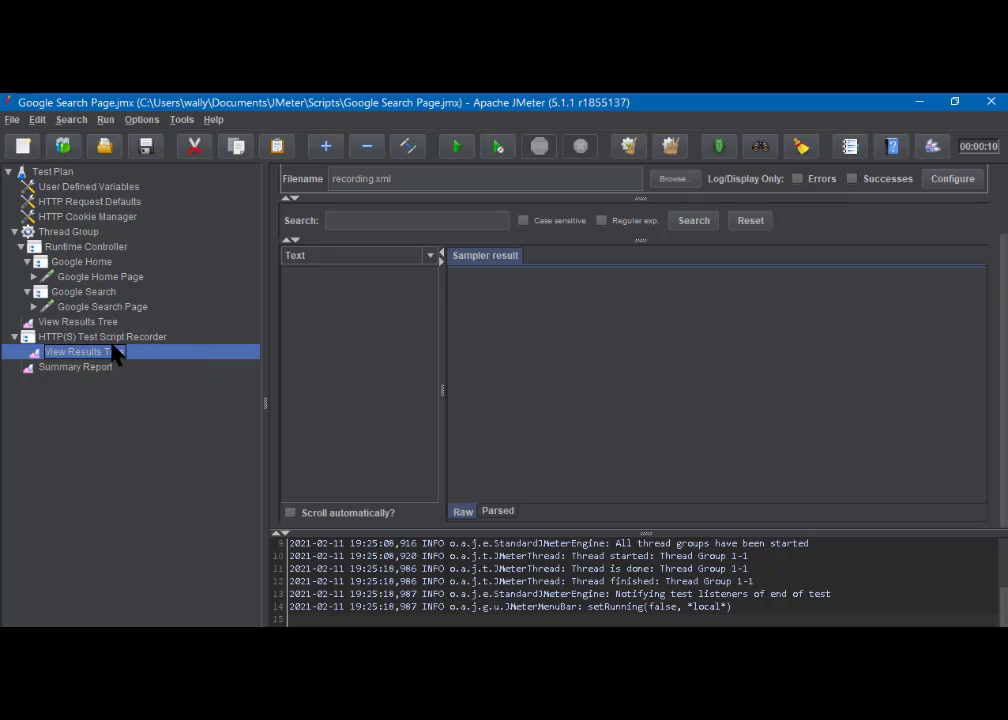
{"action": "left_click", "coordinate": [405, 179]}
{"action": "left_click_drag", "start_coordinate": [387, 179], "coordinate": [315, 176]}
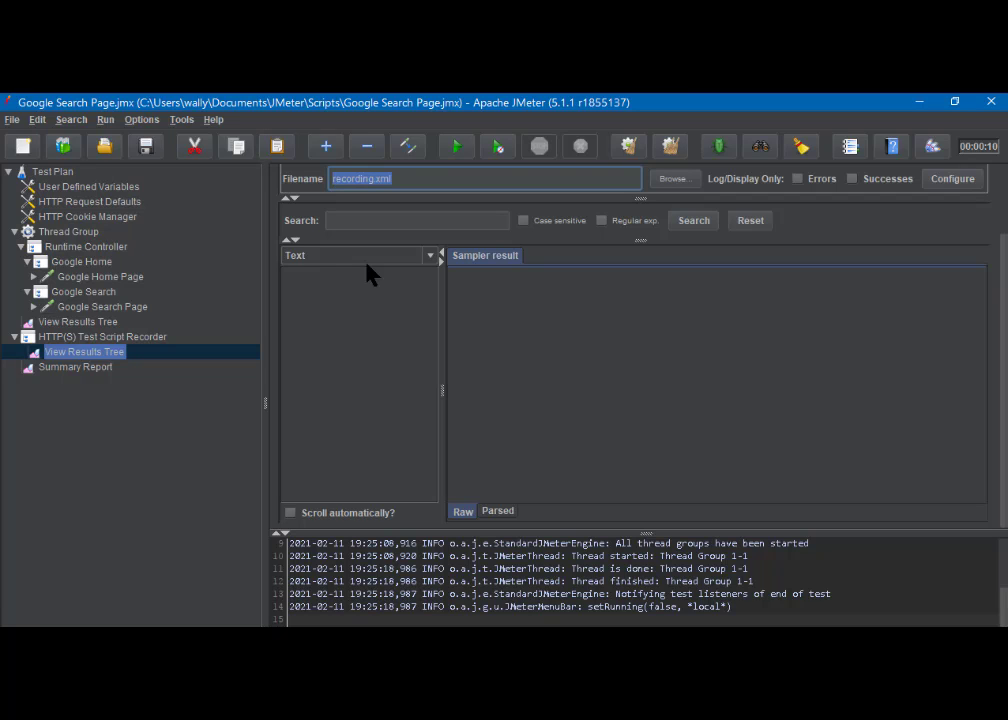
{"action": "key", "text": "BackSpace"}
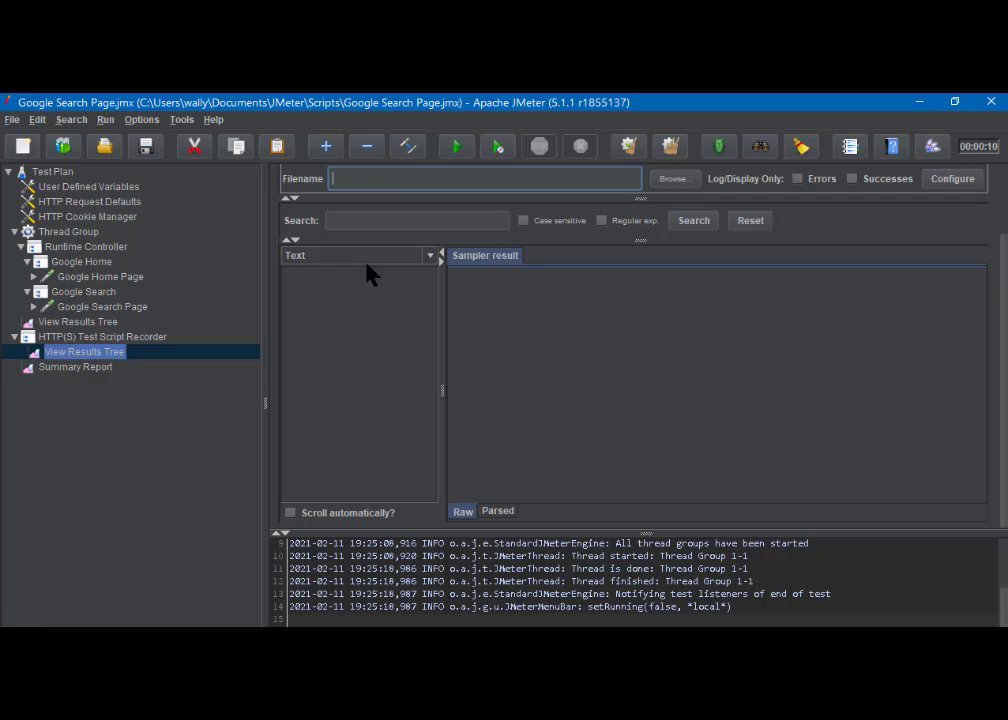
{"action": "left_click", "coordinate": [82, 322]}
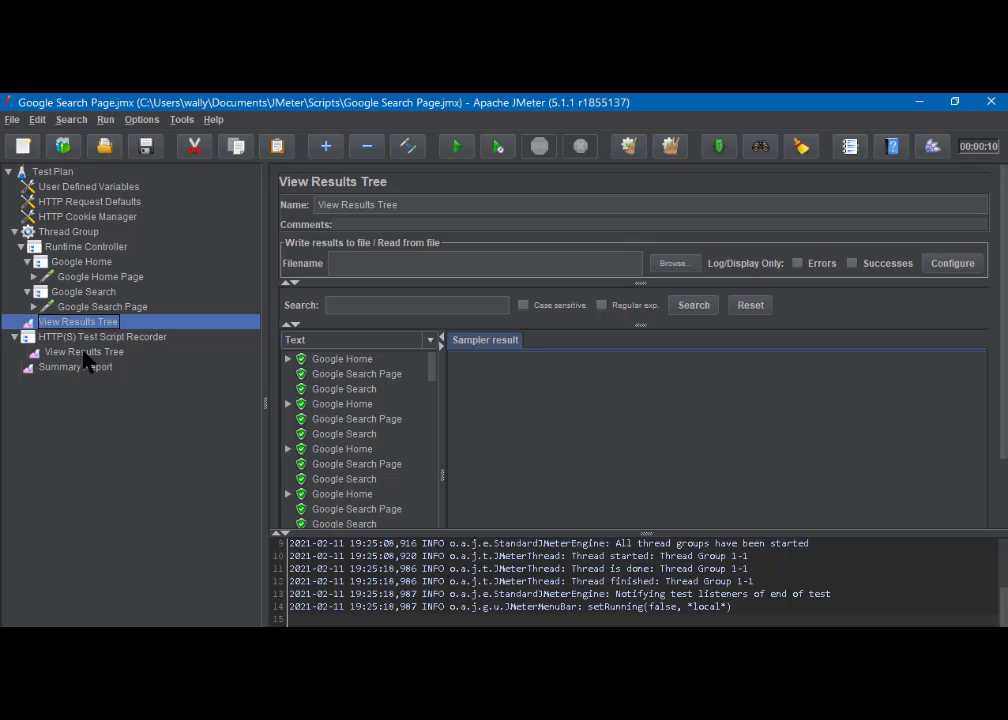
- Remove the HTTP(S) Test Script Recorder from the test plan and look through the samples in View Results Tree
{"action": "left_click", "coordinate": [85, 339]}
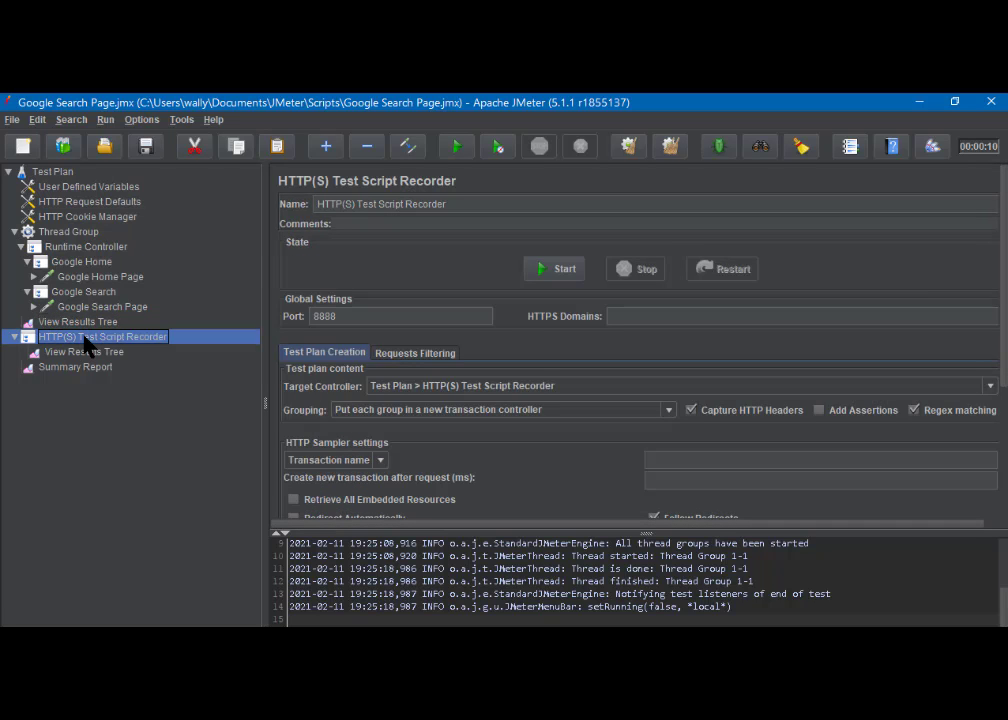
{"action": "key", "text": "Delete"}
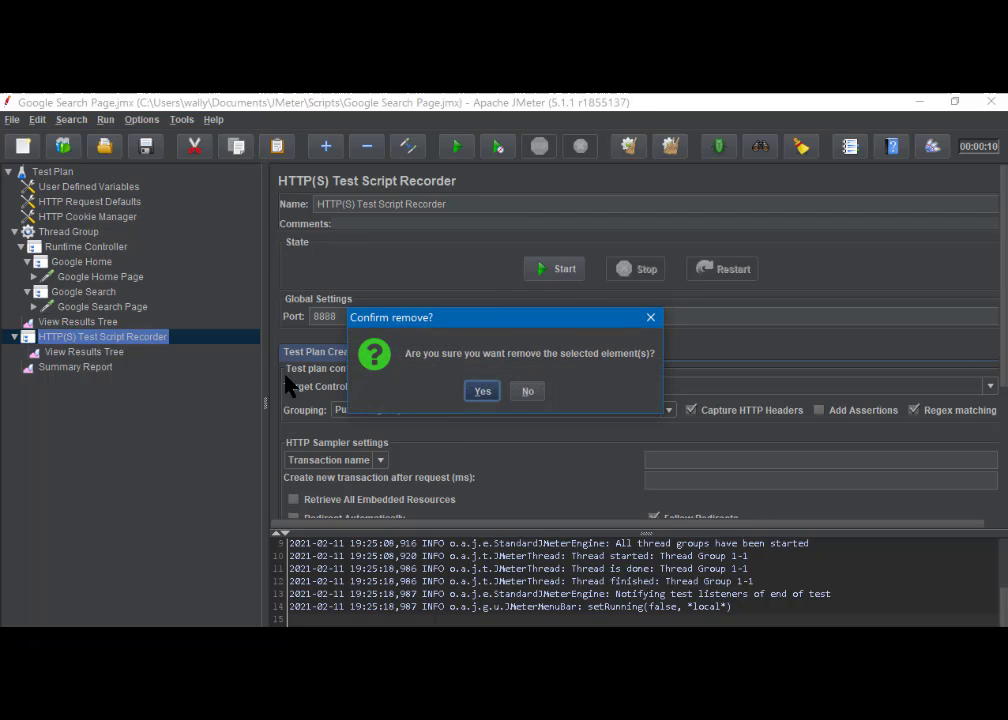
{"action": "left_click", "coordinate": [483, 391]}
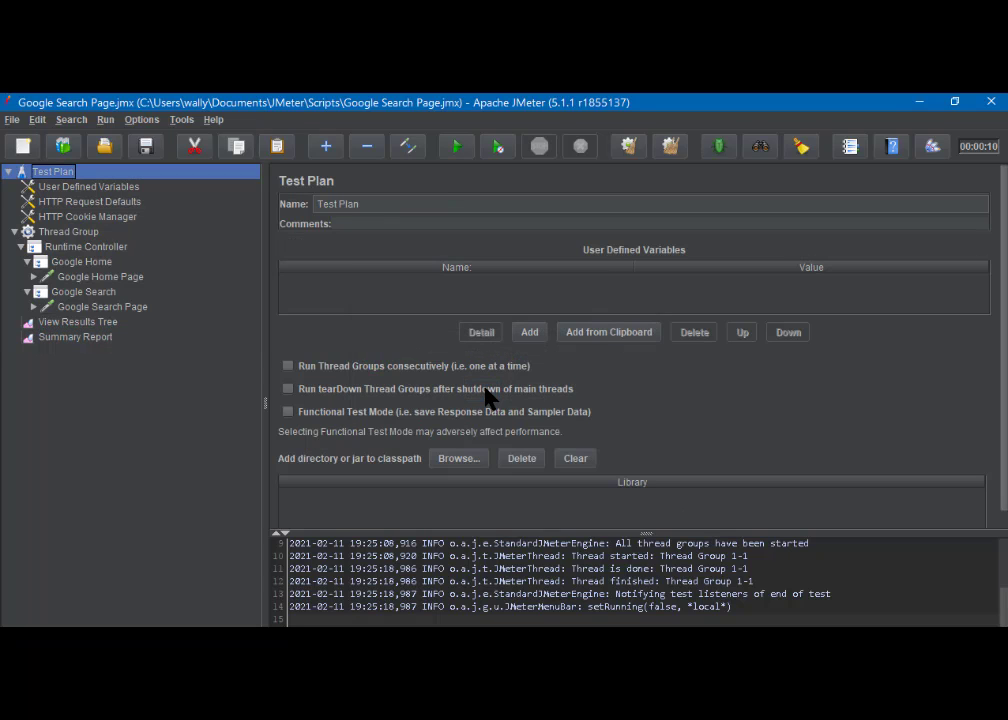
{"action": "left_click", "coordinate": [80, 324]}
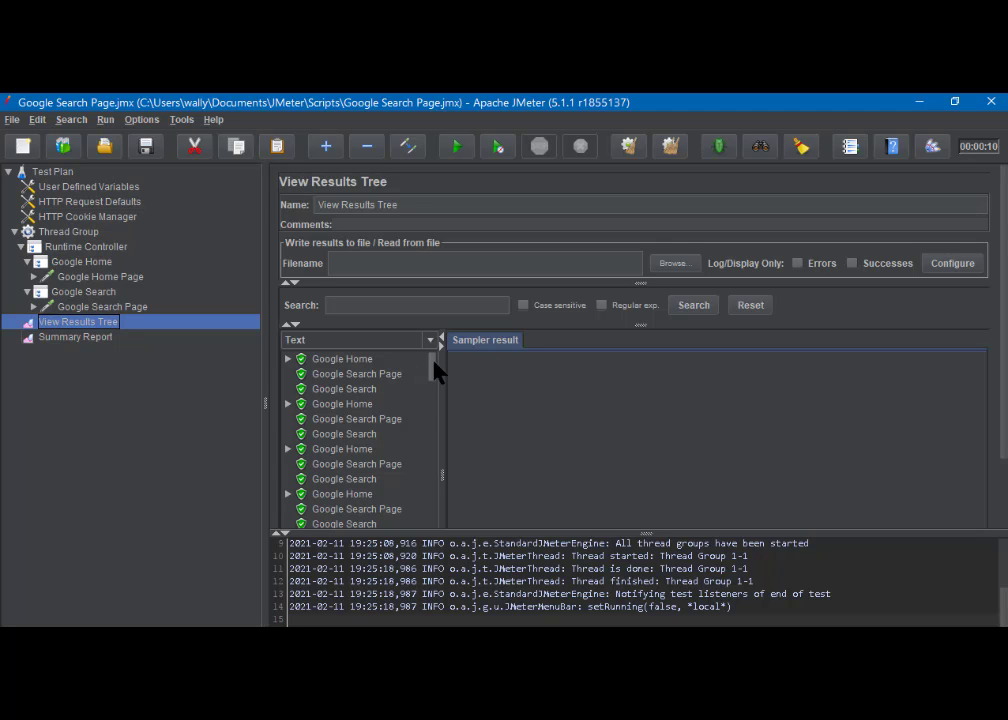
{"action": "left_click_drag", "start_coordinate": [436, 372], "coordinate": [430, 526]}
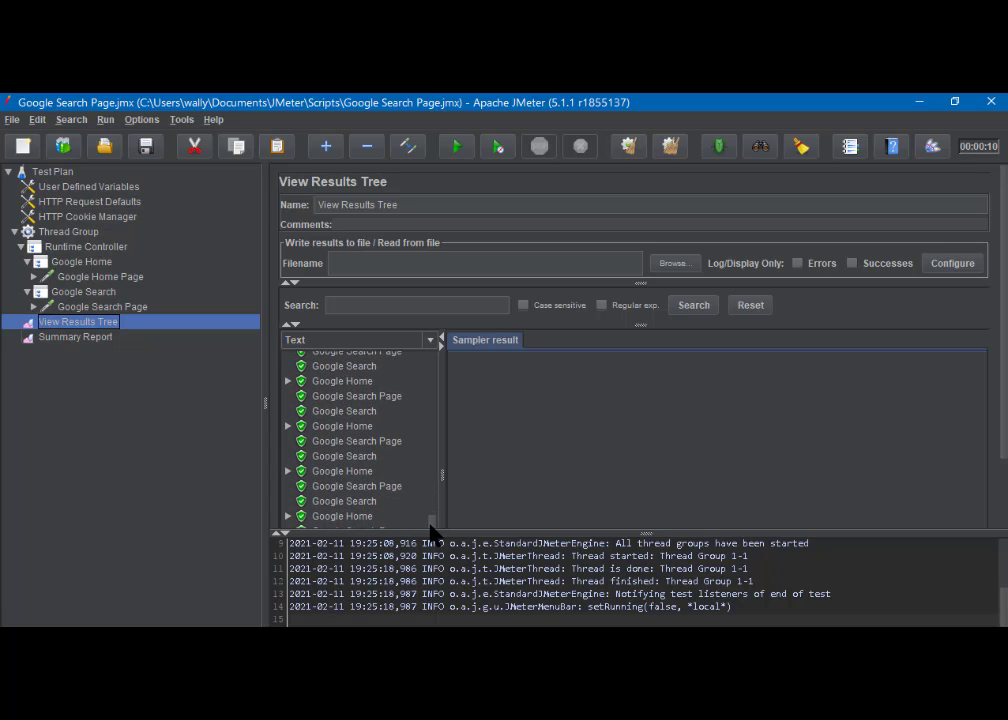
- Change the Runtime Controller under the Thread Group into a Simple Controller
{"action": "left_click", "coordinate": [74, 249]}
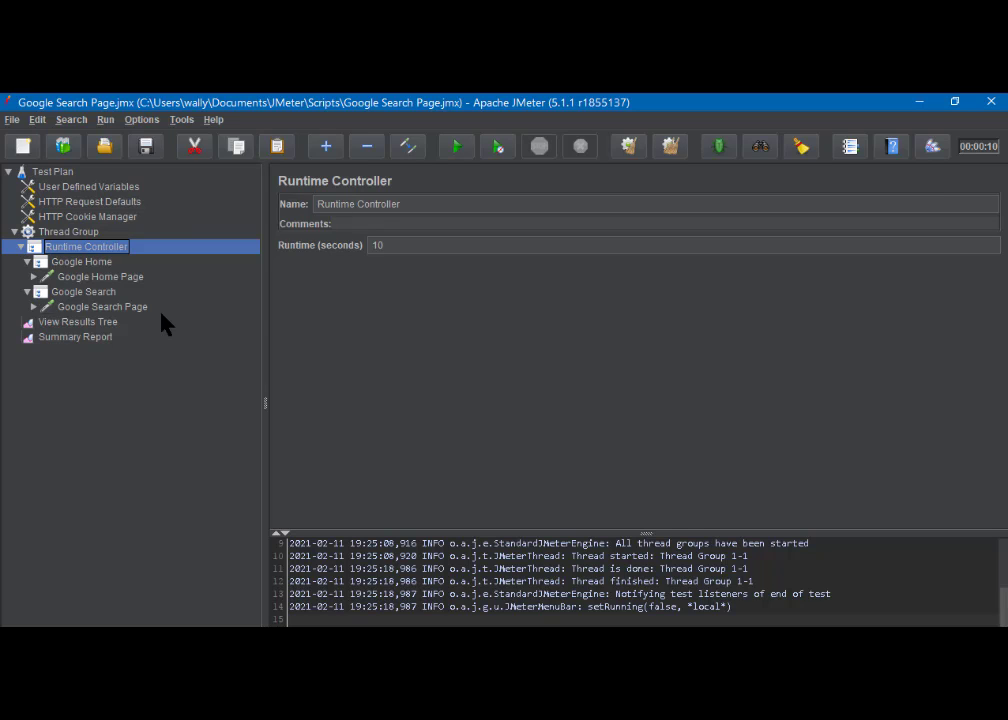
{"action": "right_click", "coordinate": [112, 254]}
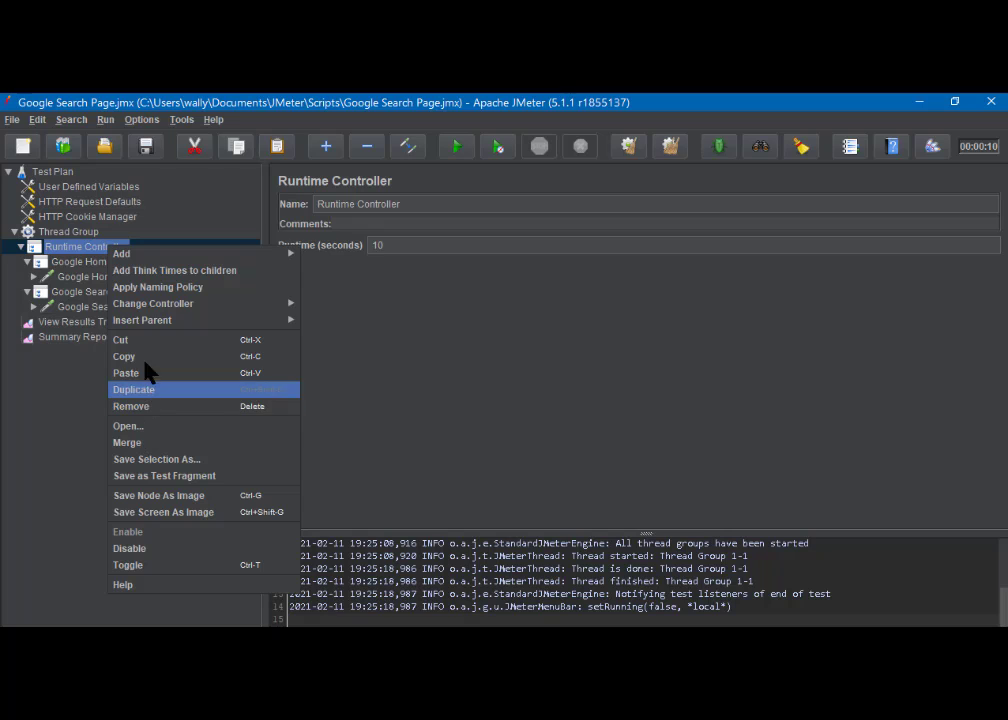
{"action": "mouse_move", "coordinate": [270, 303]}
{"action": "mouse_move", "coordinate": [338, 313]}
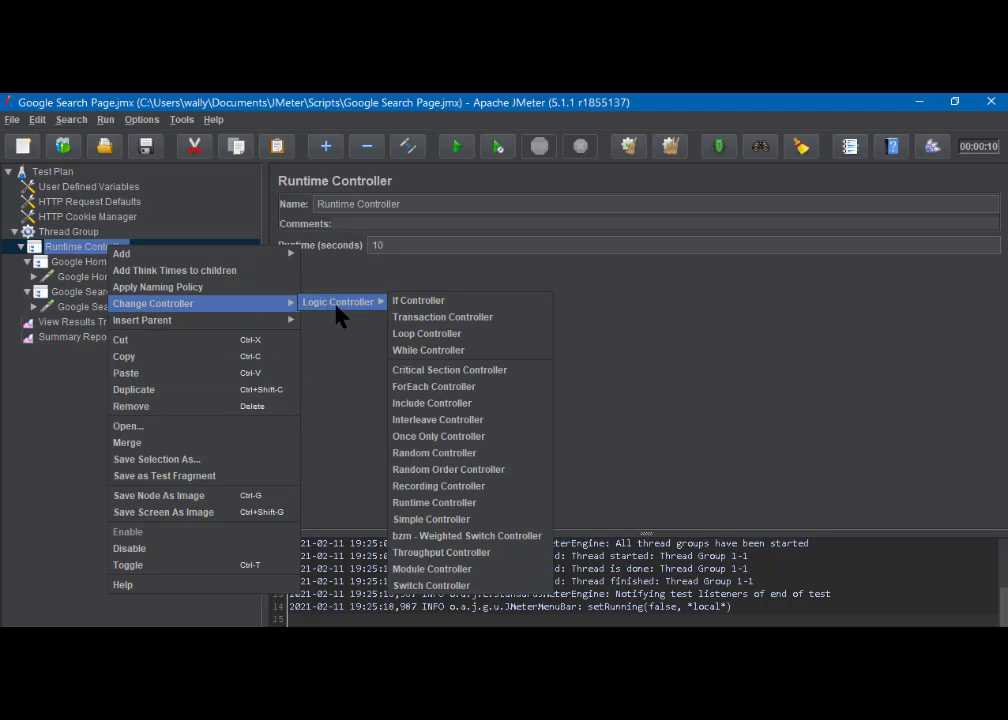
{"action": "left_click", "coordinate": [439, 519]}
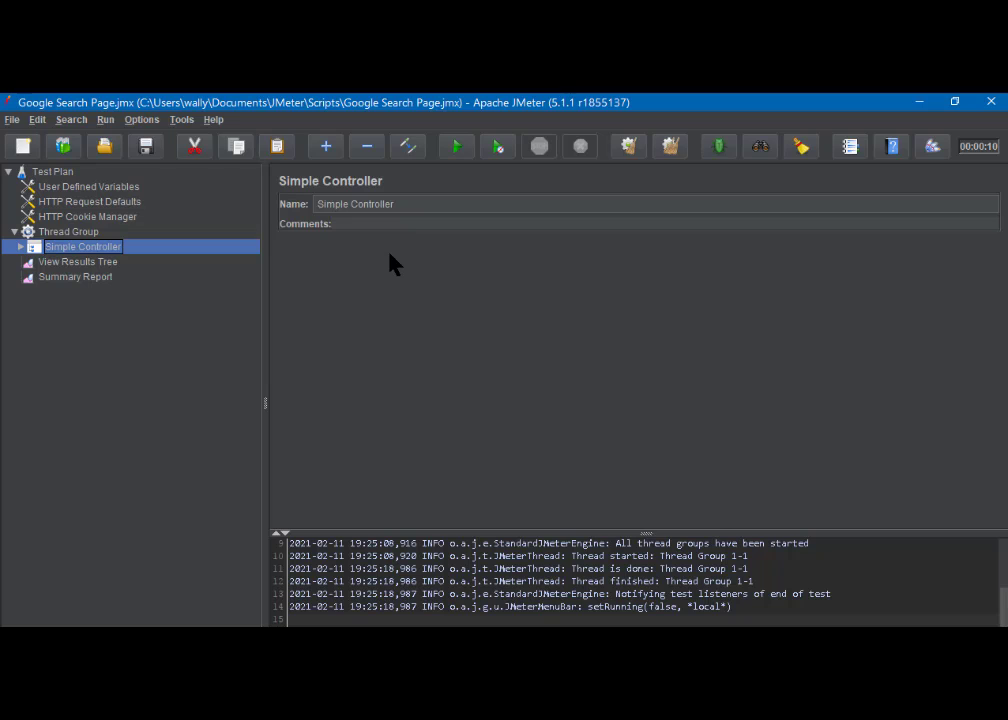
- Set the Thread Group's loop count to 3
{"action": "left_click", "coordinate": [76, 233]}
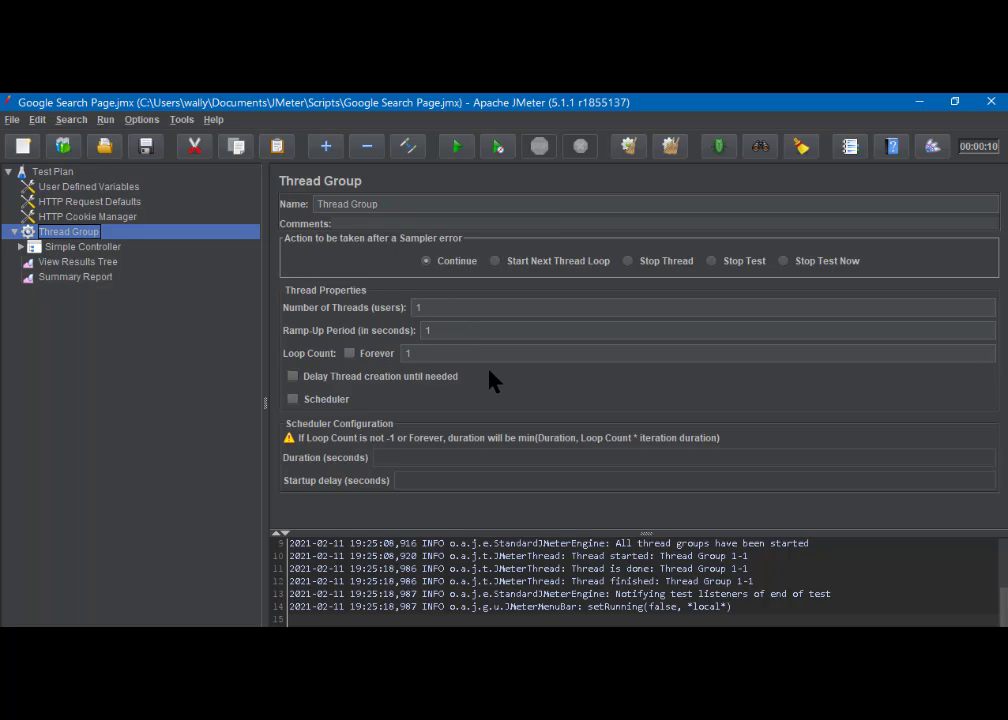
{"action": "left_click", "coordinate": [418, 352]}
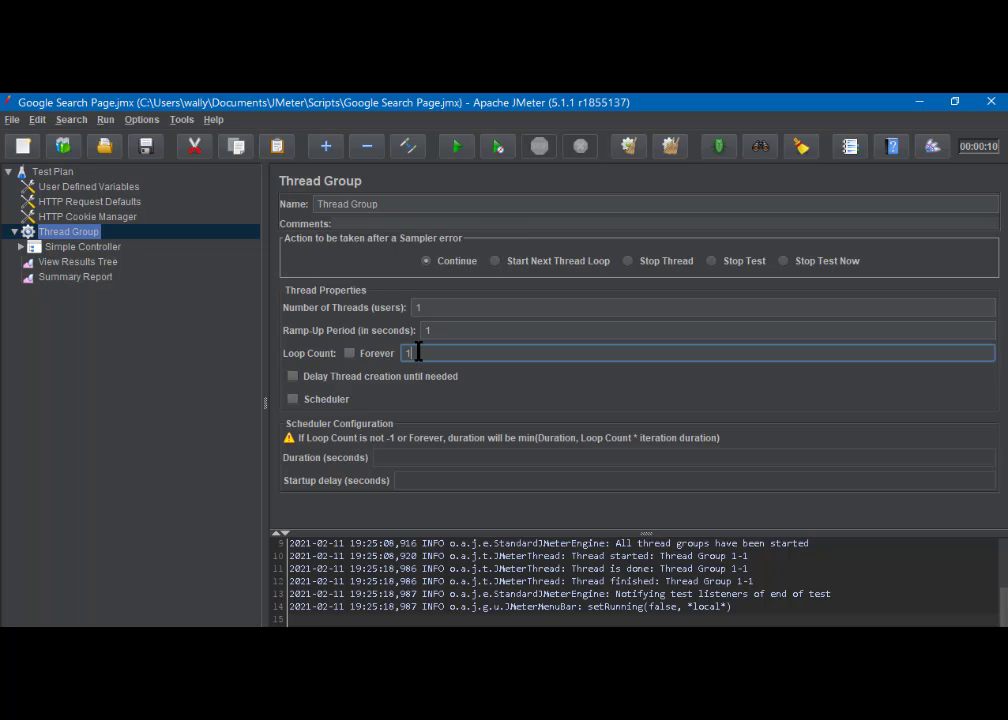
{"action": "double_click", "coordinate": [418, 352]}
{"action": "type", "text": "3"}
- Rerun the test with all earlier results and the log cleared, and widen the Summary Report's Label column
{"action": "left_click", "coordinate": [75, 265]}
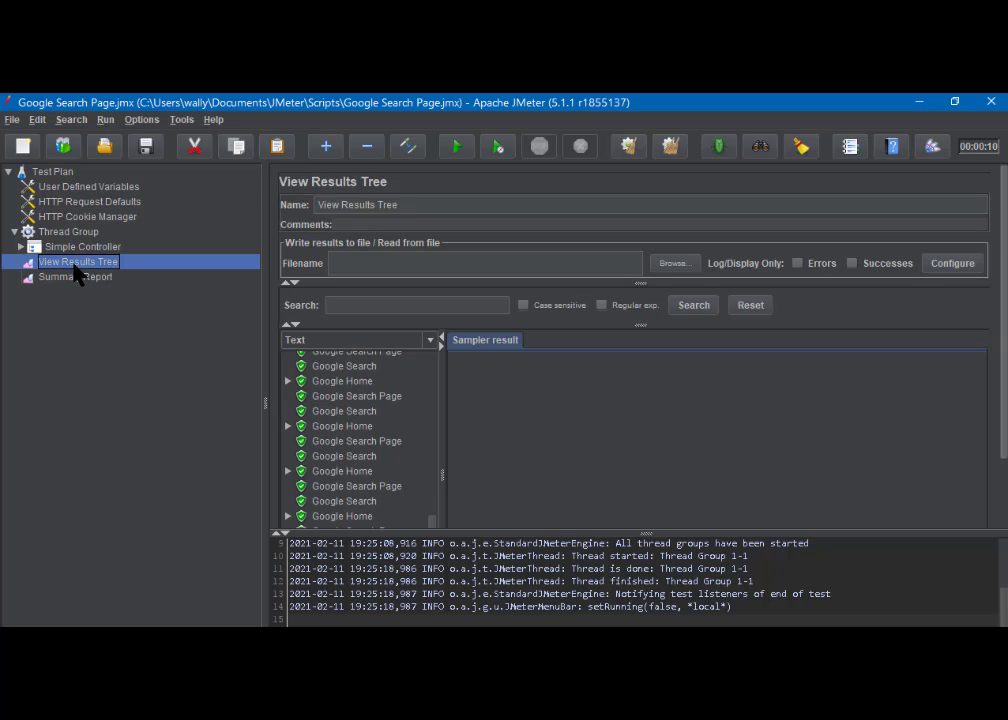
{"action": "scroll", "coordinate": [384, 440], "scroll_direction": "up", "scroll_amount": 2}
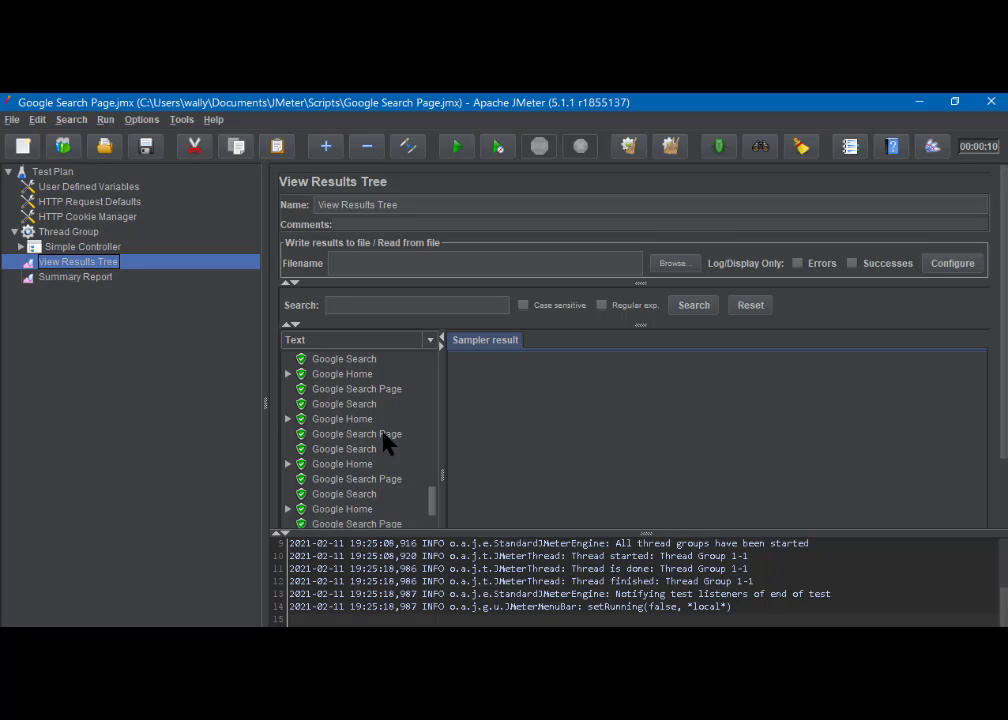
{"action": "scroll", "coordinate": [387, 444], "scroll_direction": "up", "scroll_amount": 5}
{"action": "scroll", "coordinate": [387, 444], "scroll_direction": "up", "scroll_amount": 3}
{"action": "left_click", "coordinate": [670, 148]}
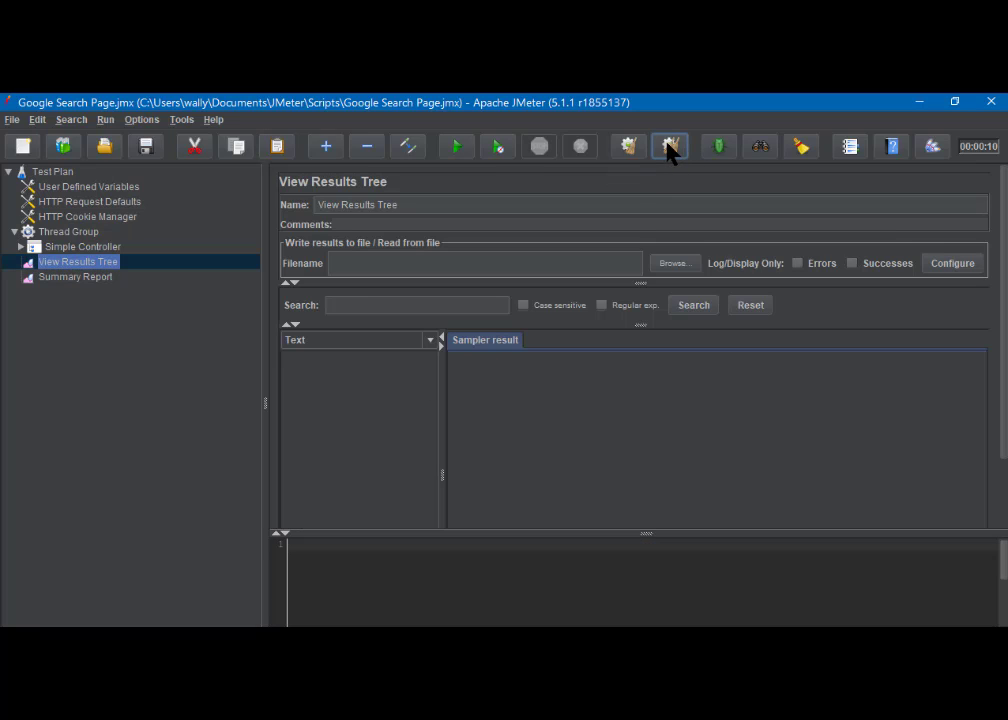
{"action": "left_click", "coordinate": [455, 148]}
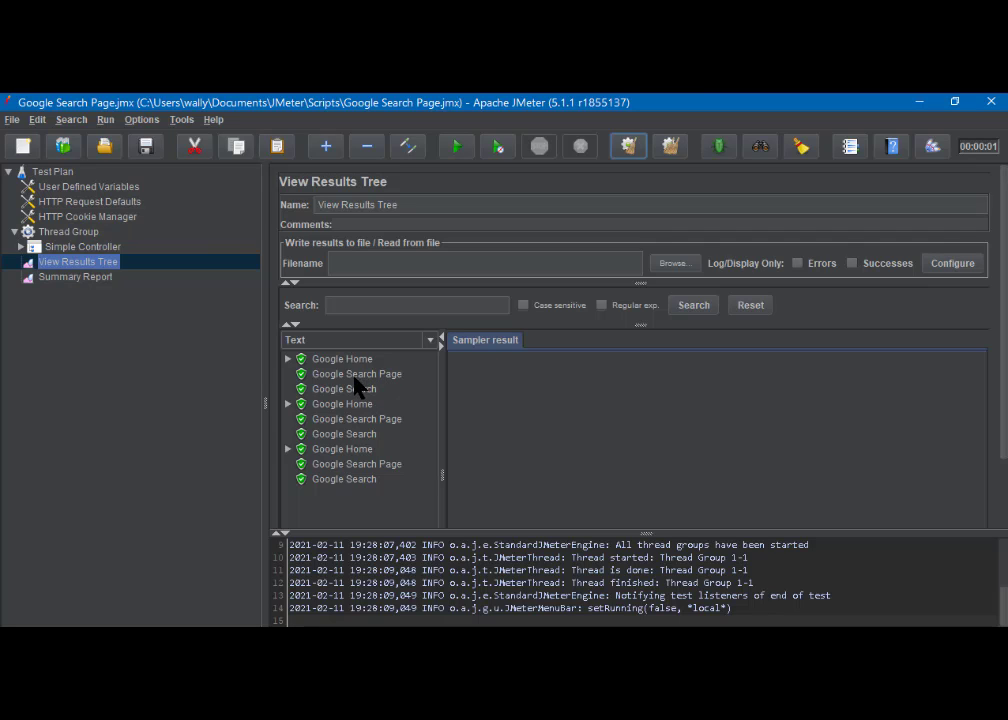
{"action": "left_click", "coordinate": [103, 279]}
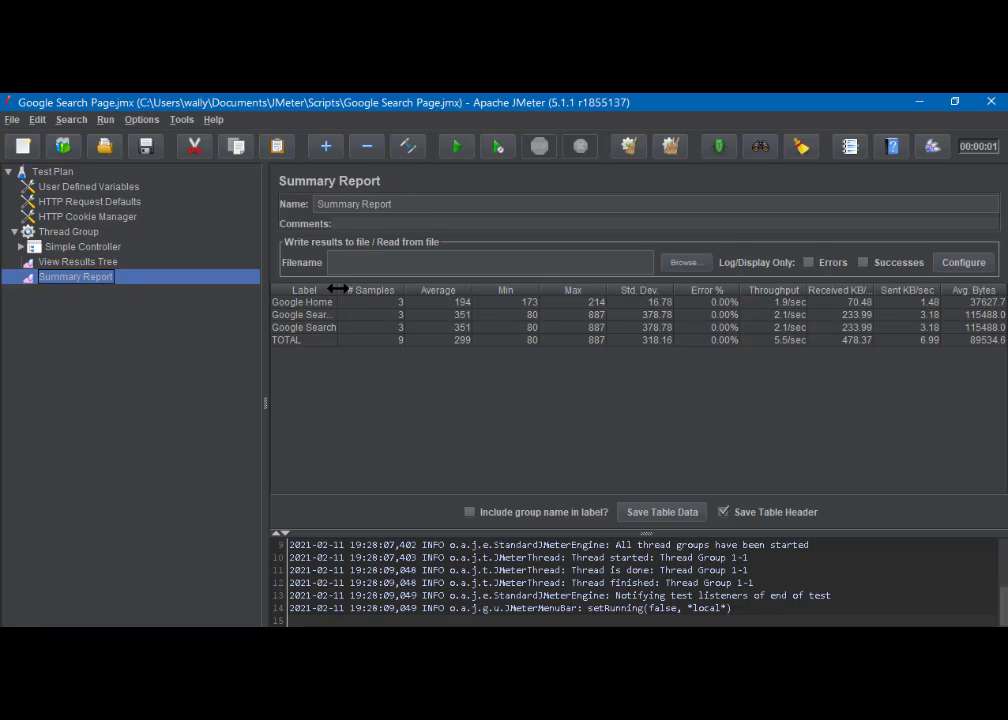
{"action": "left_click_drag", "start_coordinate": [338, 289], "coordinate": [401, 295]}
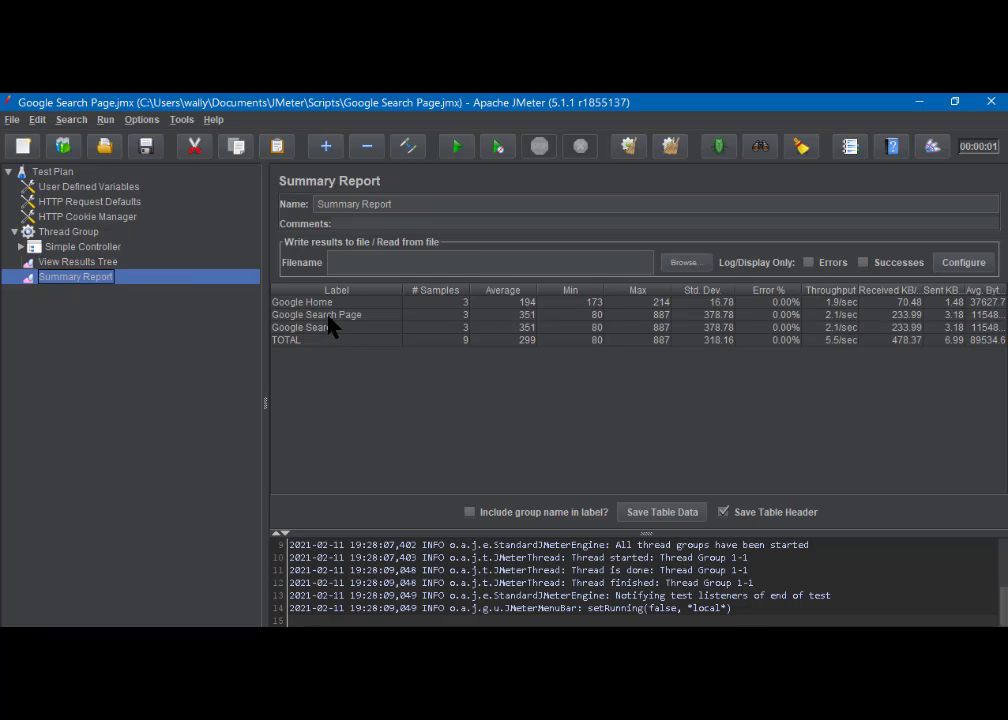
- Check the Google Home transaction controller's settings and enable Generate parent sample for the Google Search transaction controller
{"action": "left_click", "coordinate": [21, 247]}
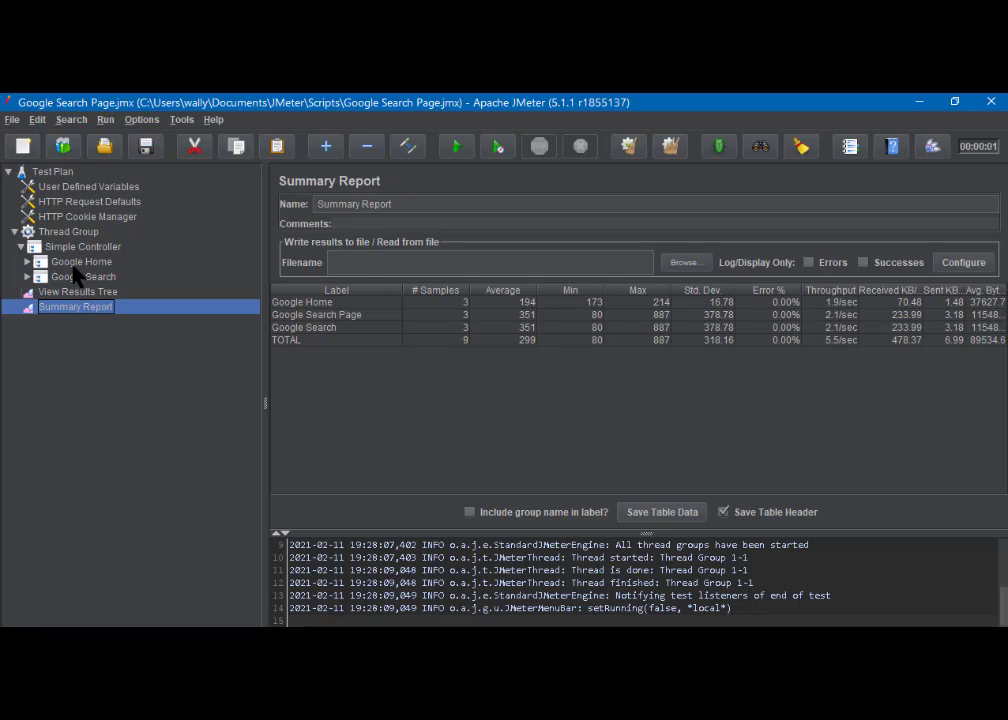
{"action": "left_click", "coordinate": [66, 263]}
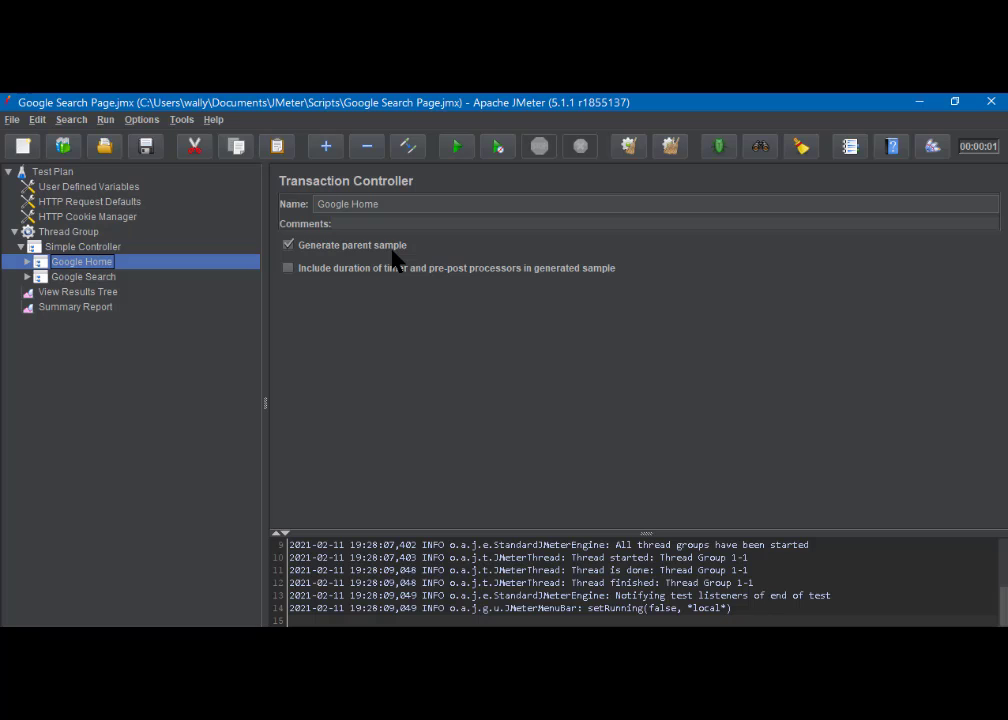
{"action": "left_click", "coordinate": [27, 277]}
{"action": "left_click", "coordinate": [80, 280]}
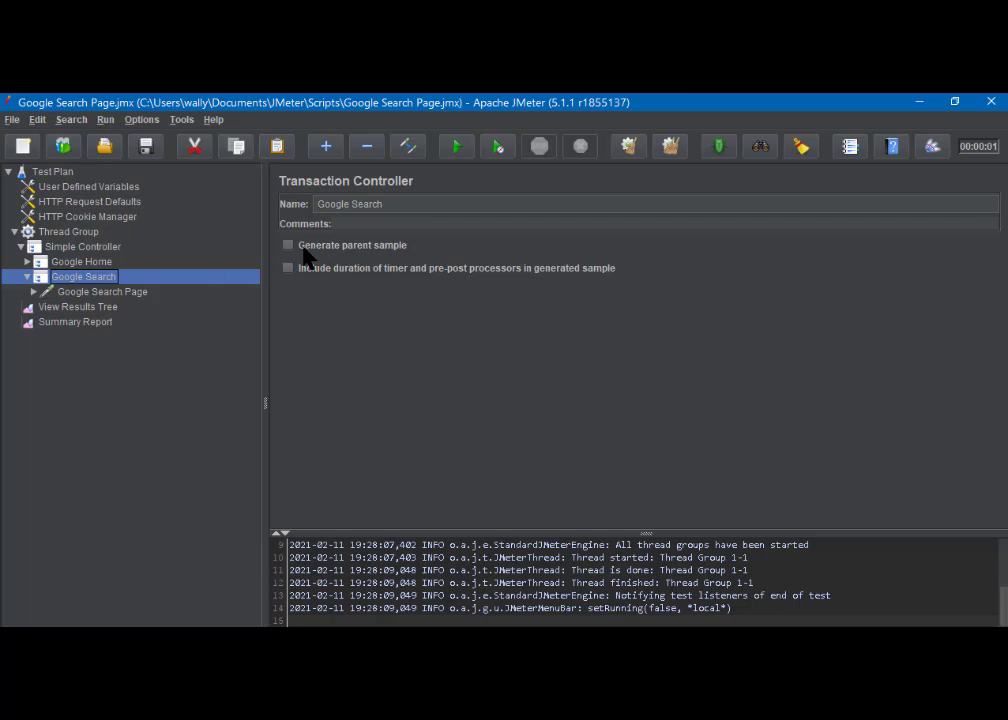
{"action": "left_click", "coordinate": [288, 245]}
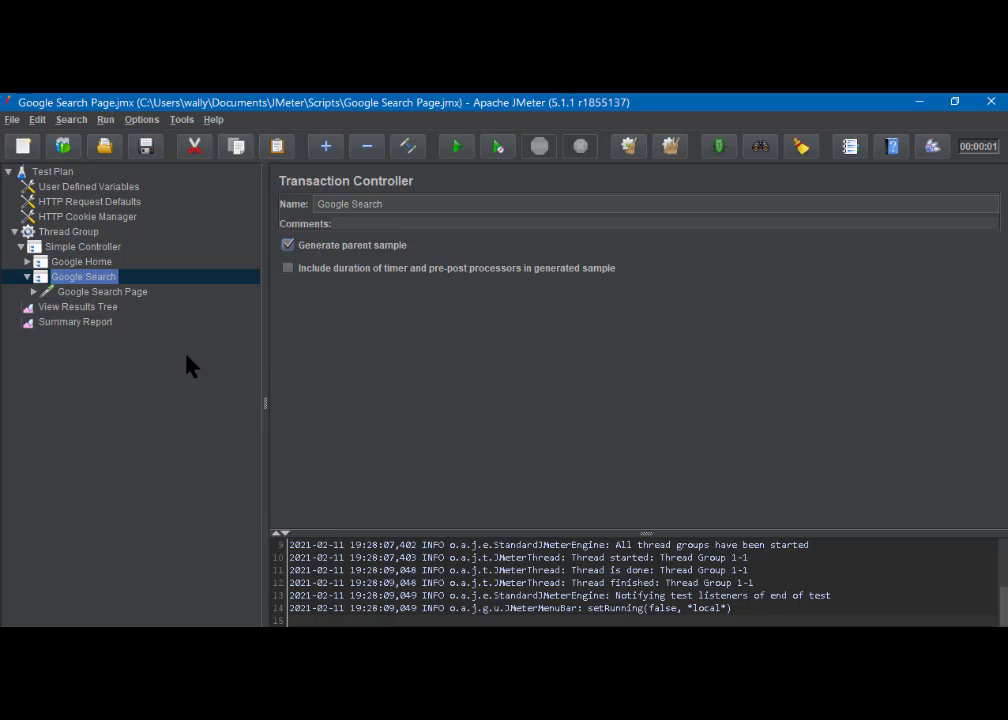
- Clear all results and the log, save and rerun the test plan, and check the Summary Report
{"action": "left_click", "coordinate": [66, 308]}
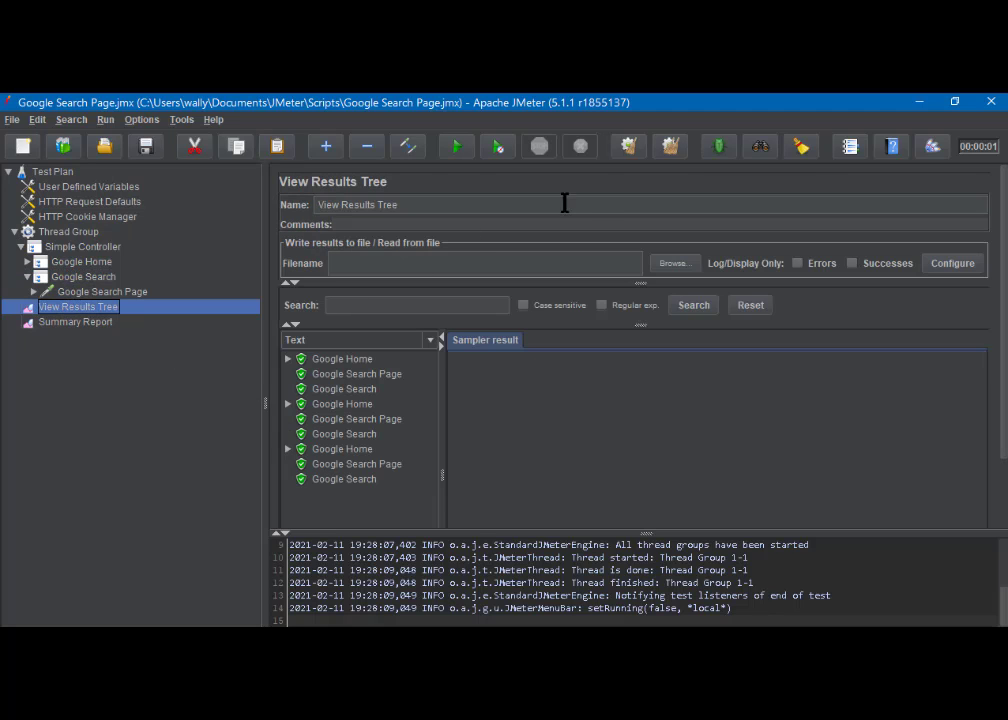
{"action": "left_click", "coordinate": [667, 144]}
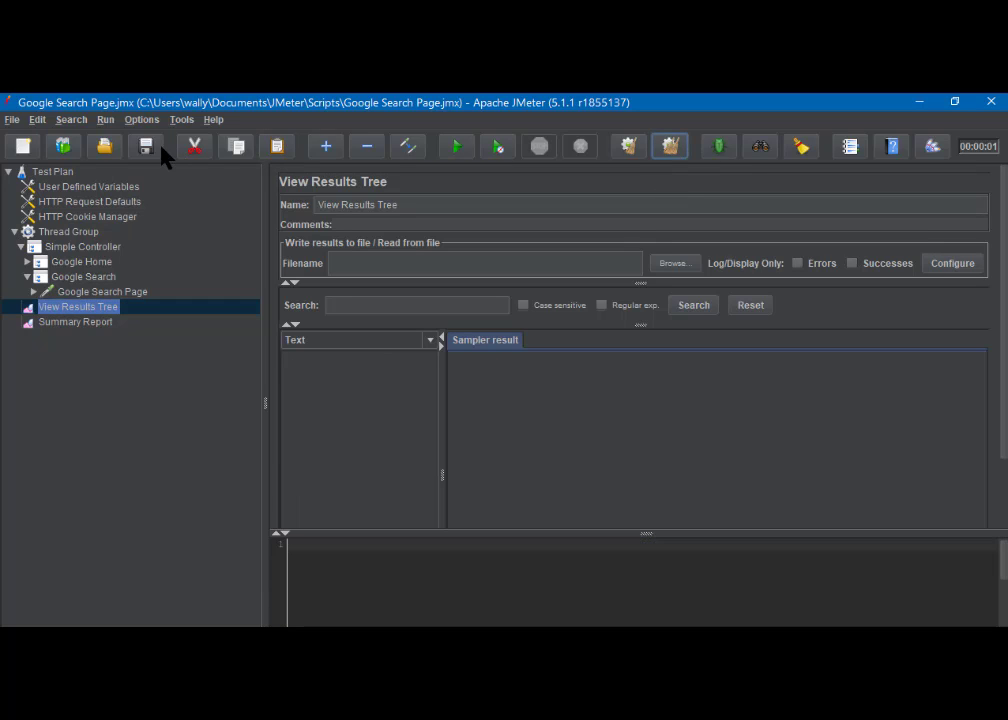
{"action": "left_click", "coordinate": [146, 148]}
{"action": "left_click", "coordinate": [456, 150]}
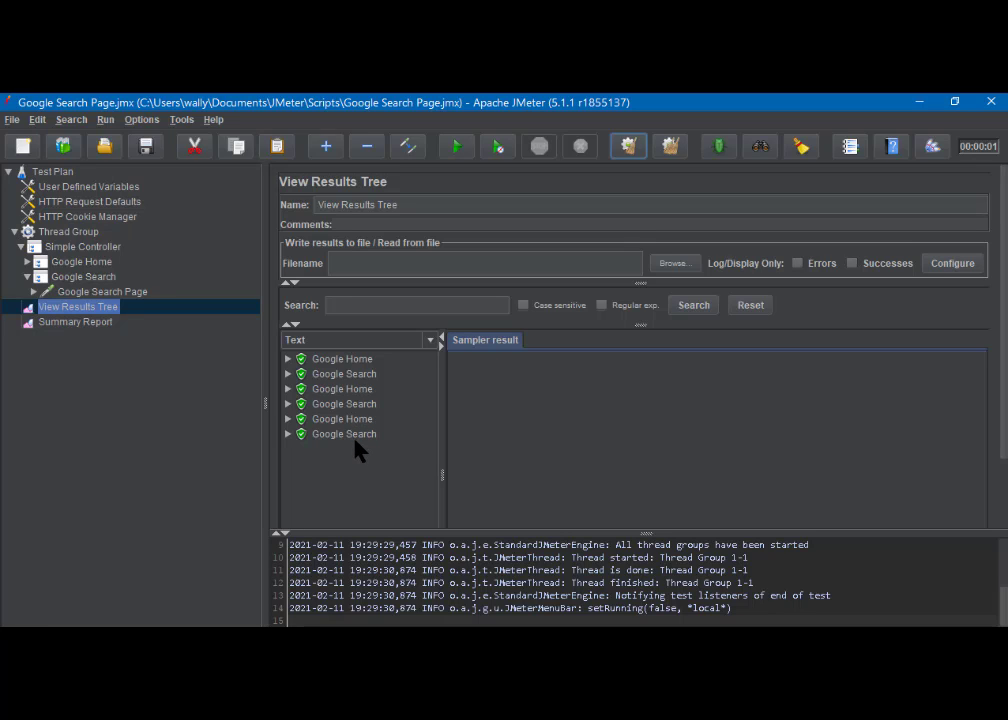
{"action": "left_click", "coordinate": [80, 324]}
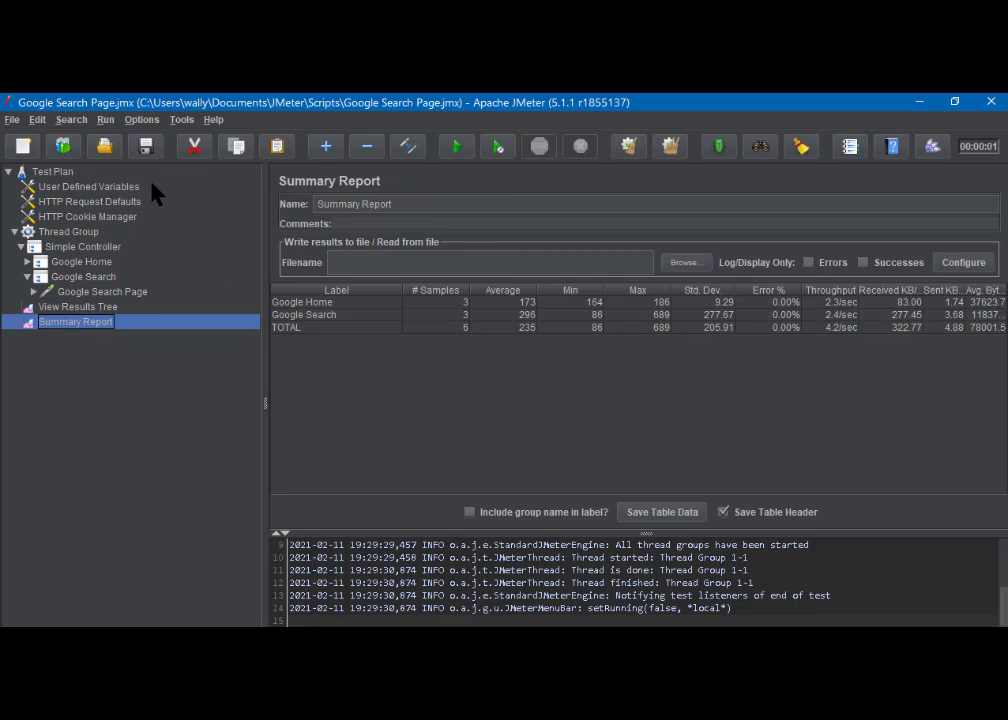
- Add a View Results in Table listener to the Test Plan
{"action": "left_click", "coordinate": [55, 175]}
{"action": "right_click", "coordinate": [58, 173]}
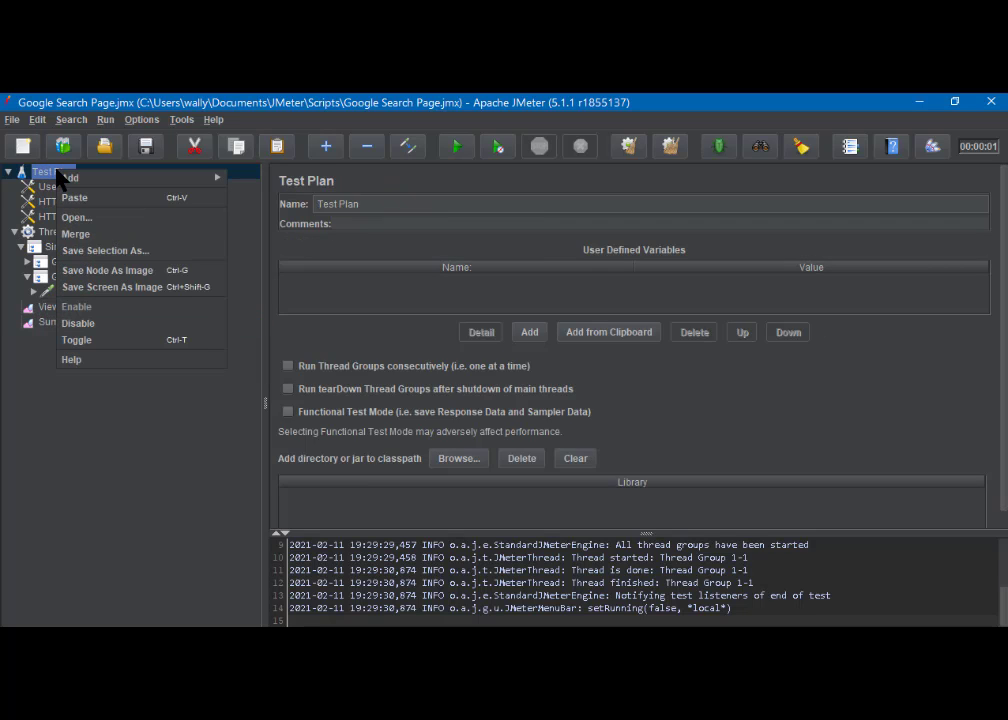
{"action": "mouse_move", "coordinate": [138, 182]}
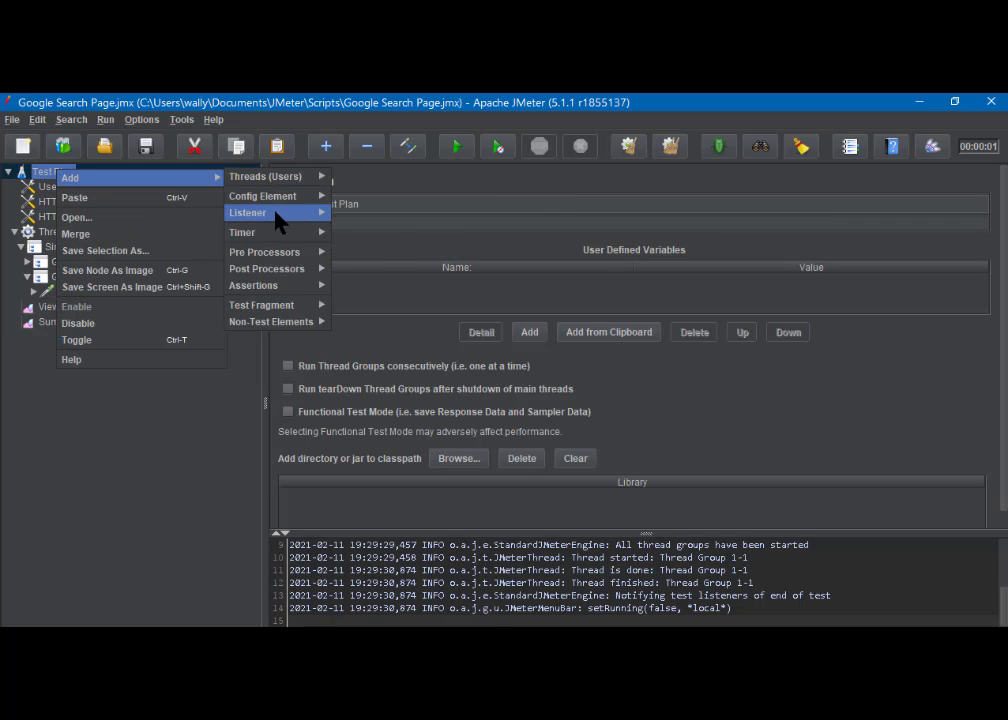
{"action": "mouse_move", "coordinate": [281, 214]}
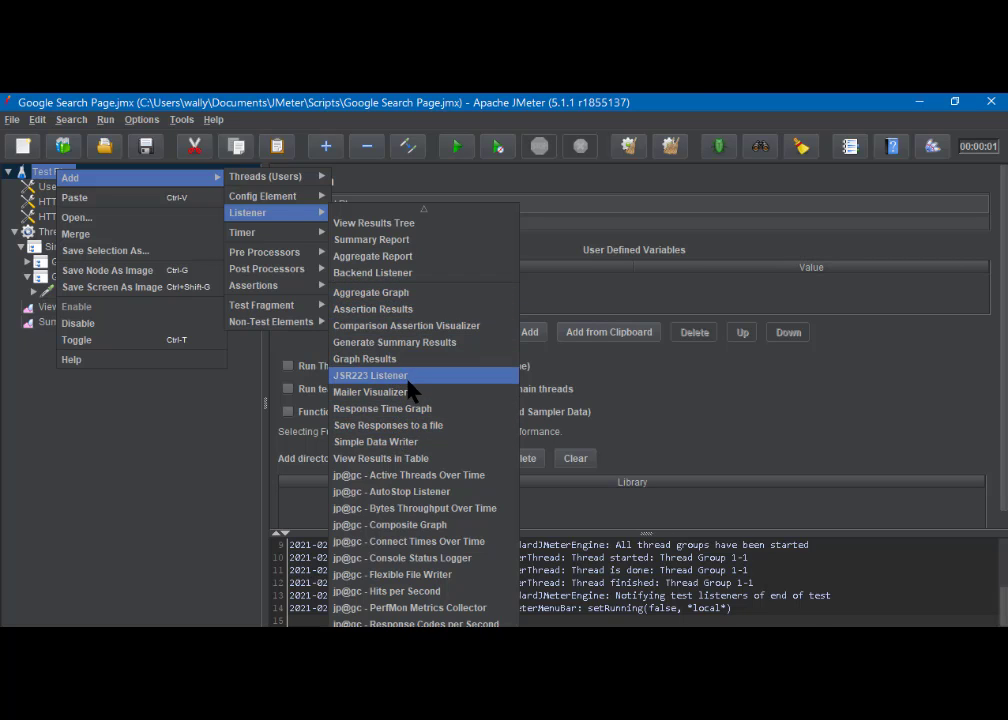
{"action": "left_click", "coordinate": [393, 459]}
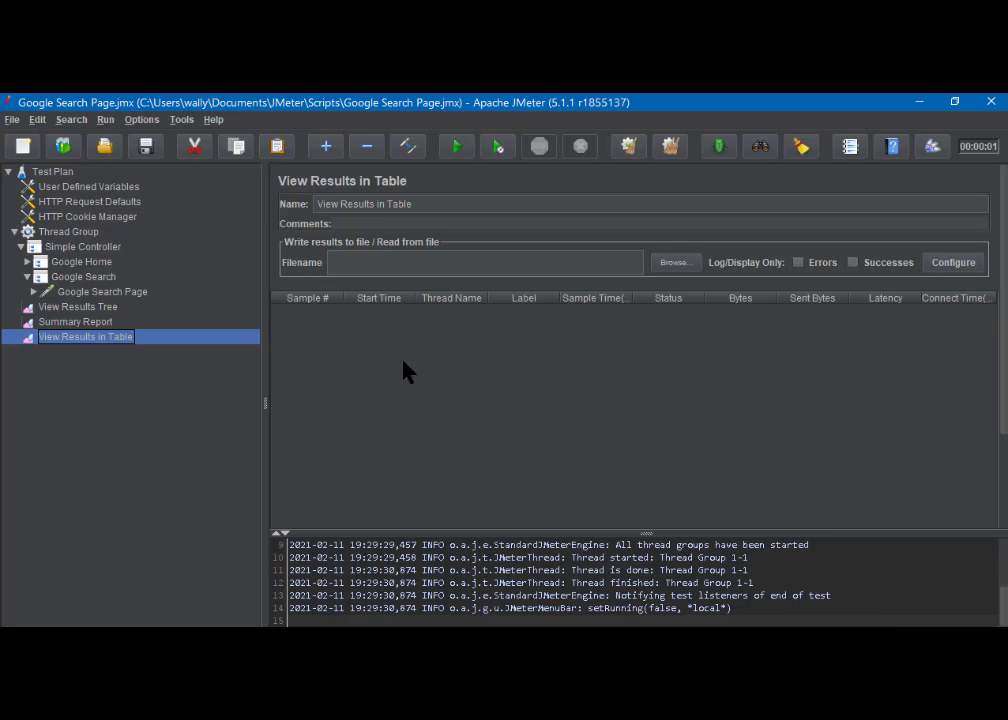
- Save and rerun the test plan with earlier results cleared, and widen the Thread Name column in View Results in Table
{"action": "left_click", "coordinate": [98, 307]}
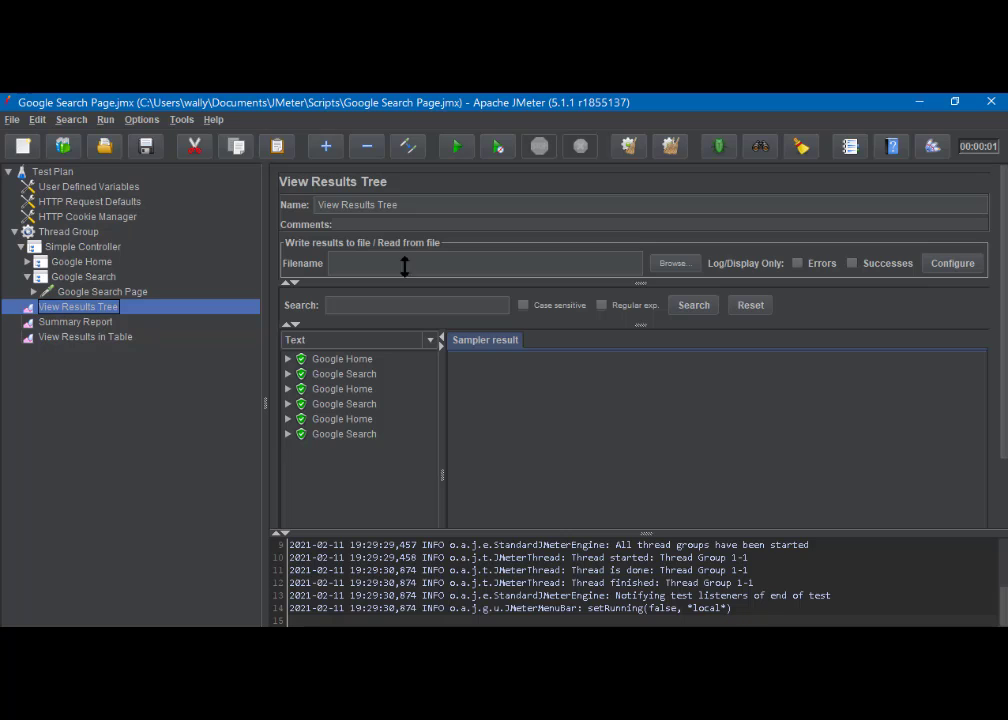
{"action": "left_click", "coordinate": [668, 150]}
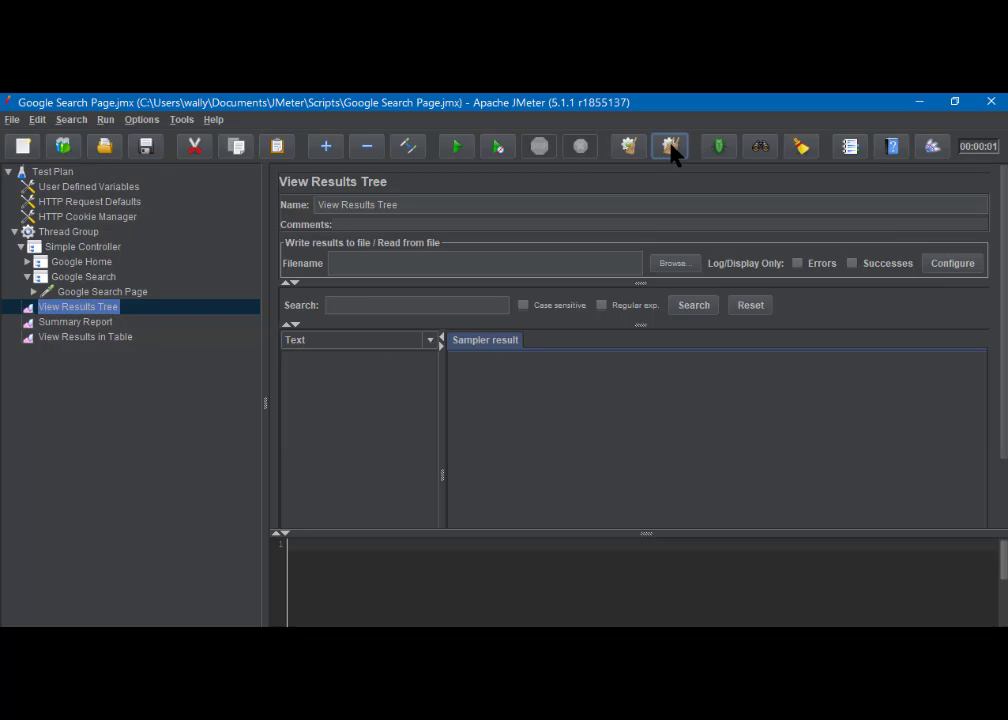
{"action": "left_click", "coordinate": [145, 150]}
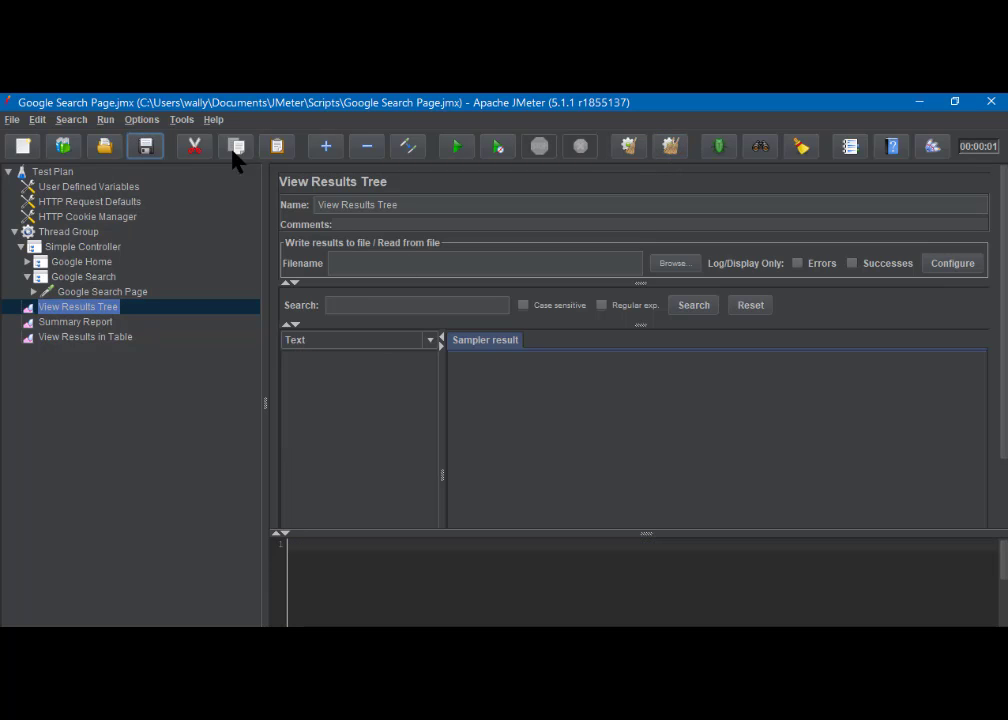
{"action": "left_click", "coordinate": [457, 148]}
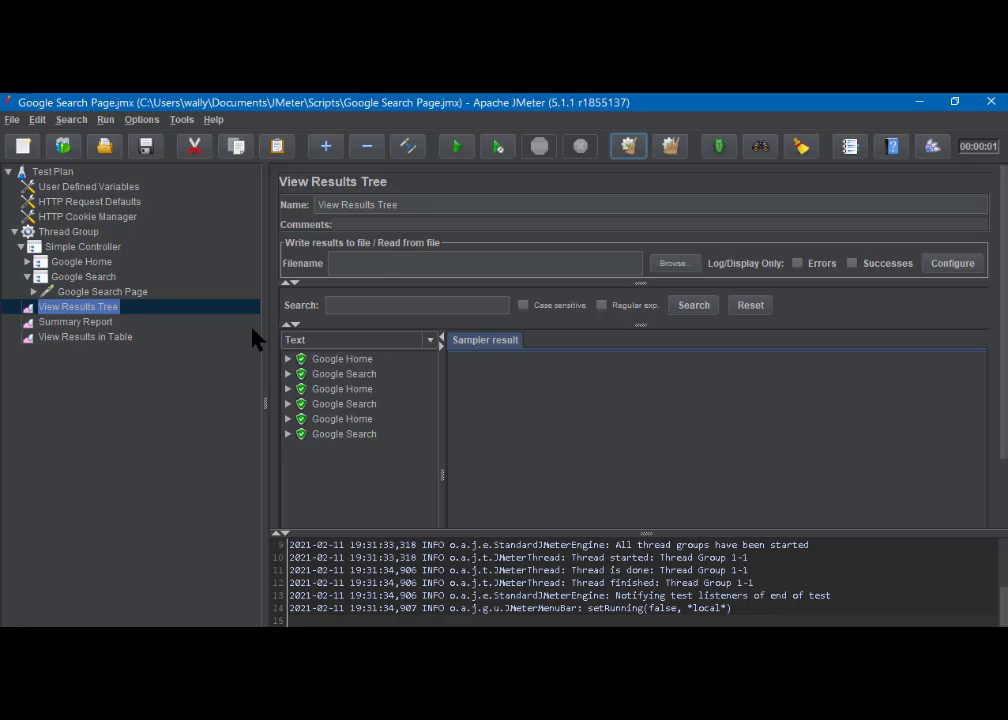
{"action": "left_click", "coordinate": [86, 338]}
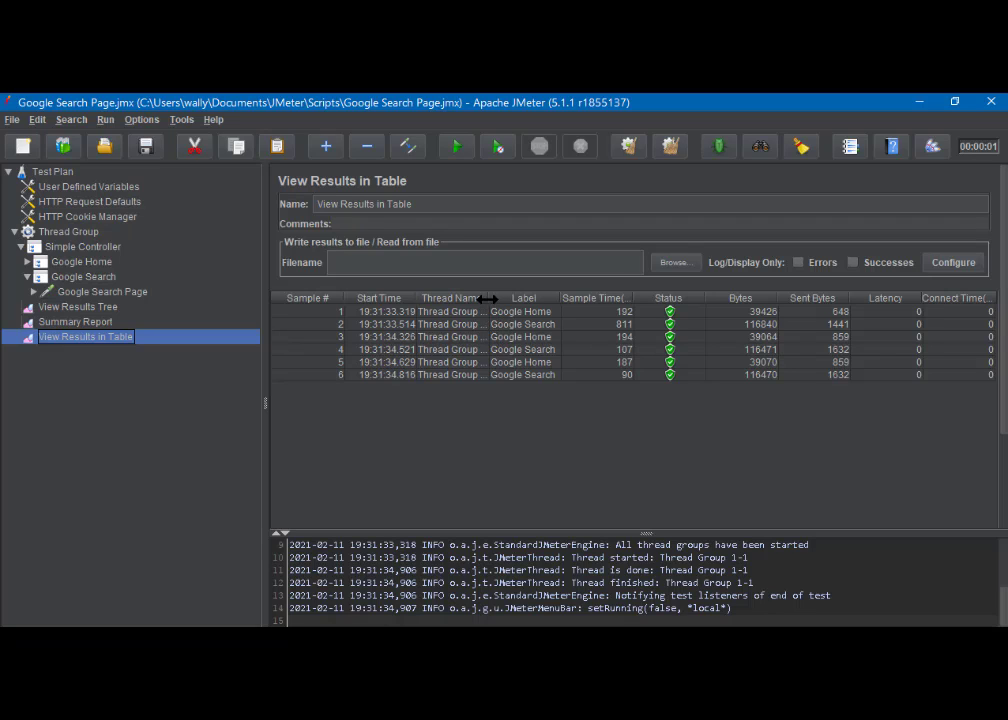
{"action": "left_click_drag", "start_coordinate": [487, 298], "coordinate": [512, 297]}
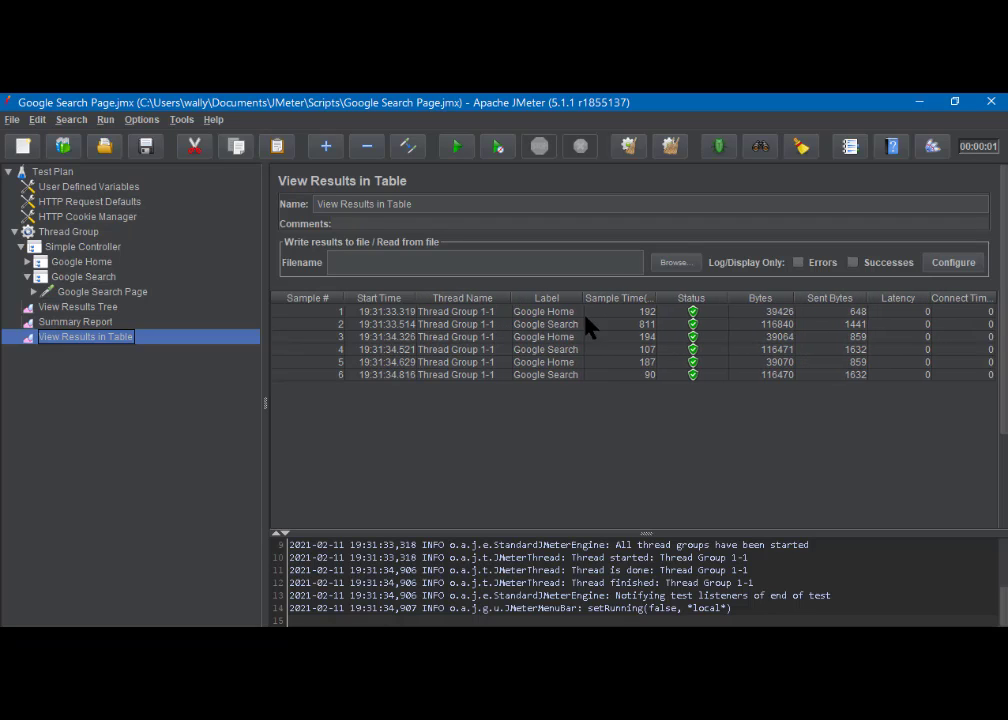